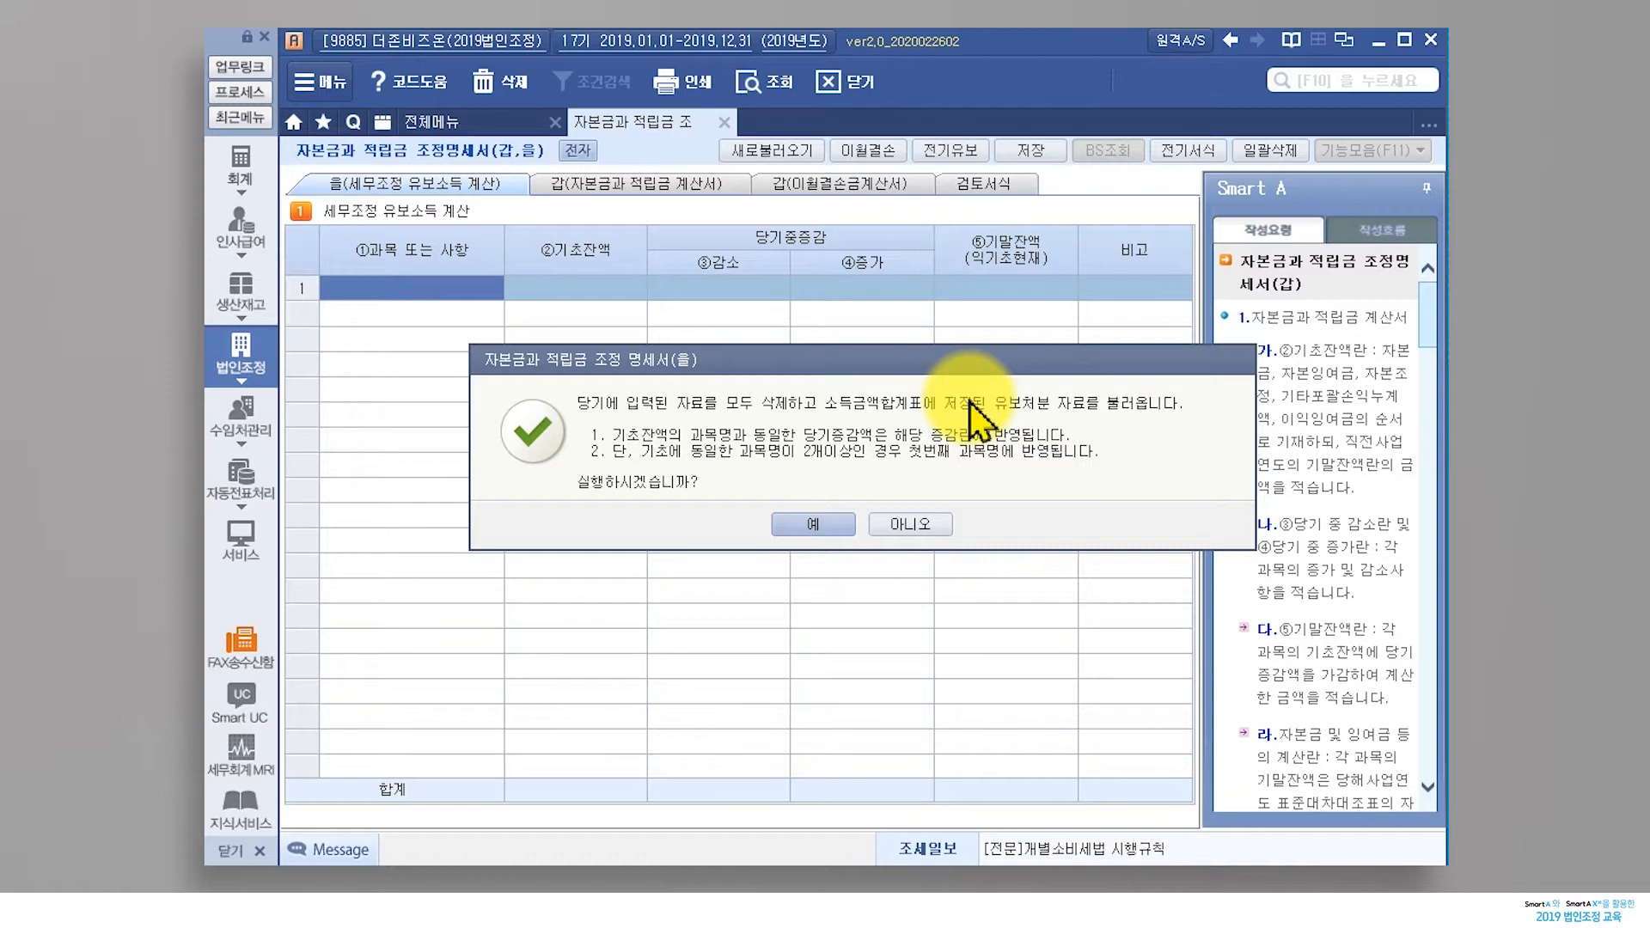
Reload the current-period reserve data into the 을 sheet and additionally load the prior-period reserve balances without deleting existing lines
click(817, 526)
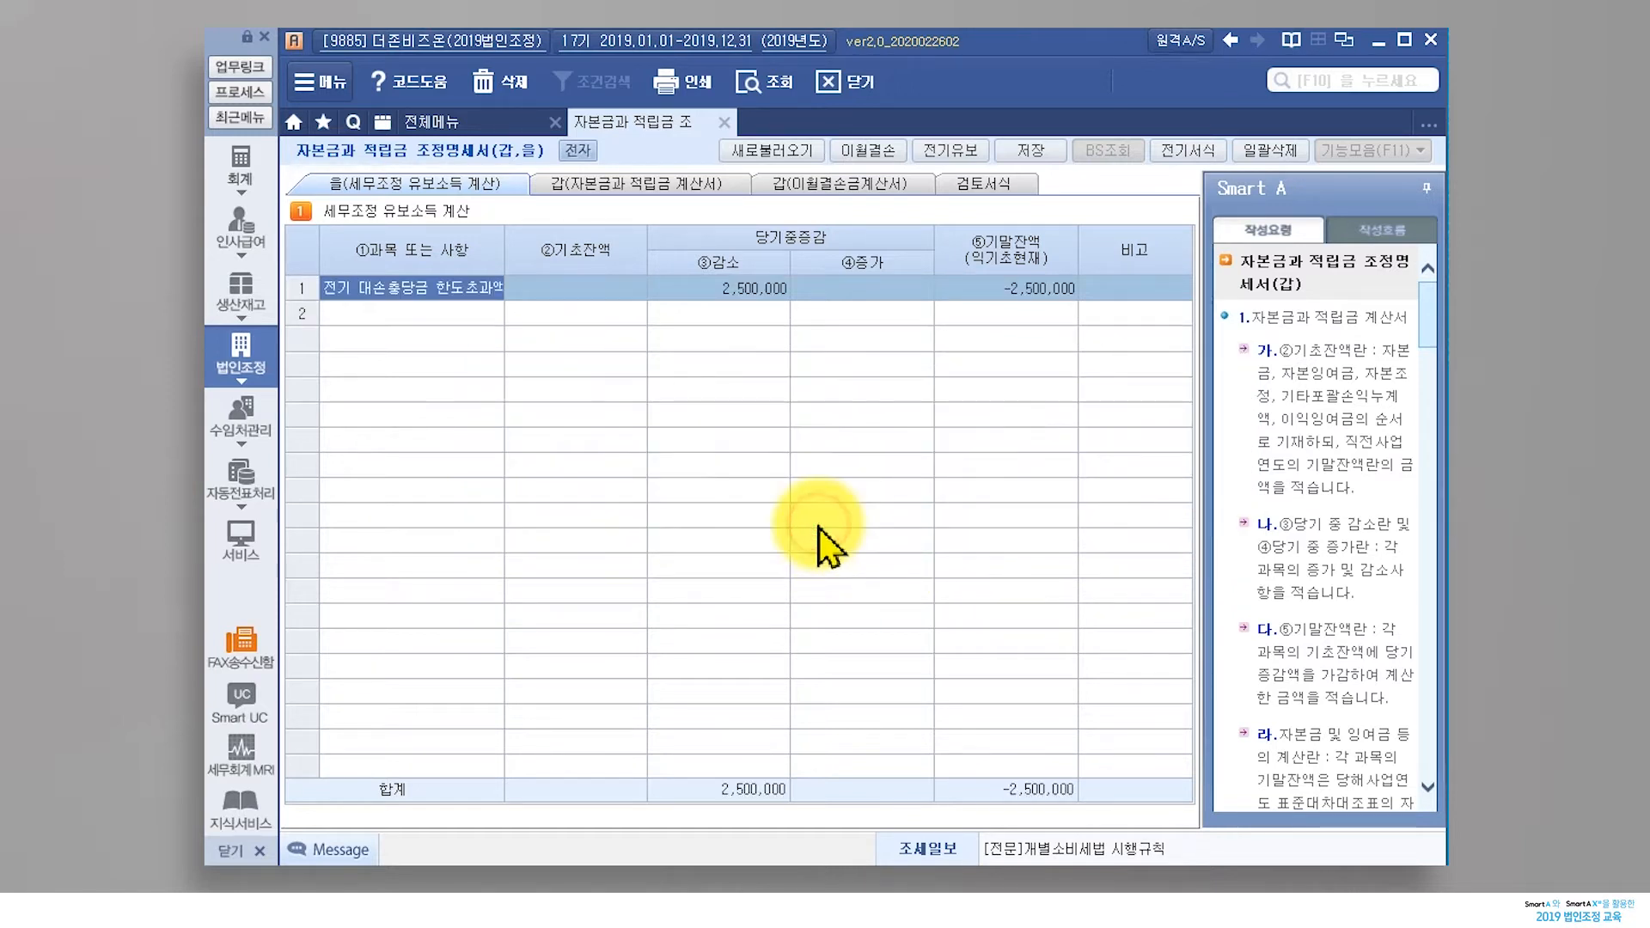
click(926, 153)
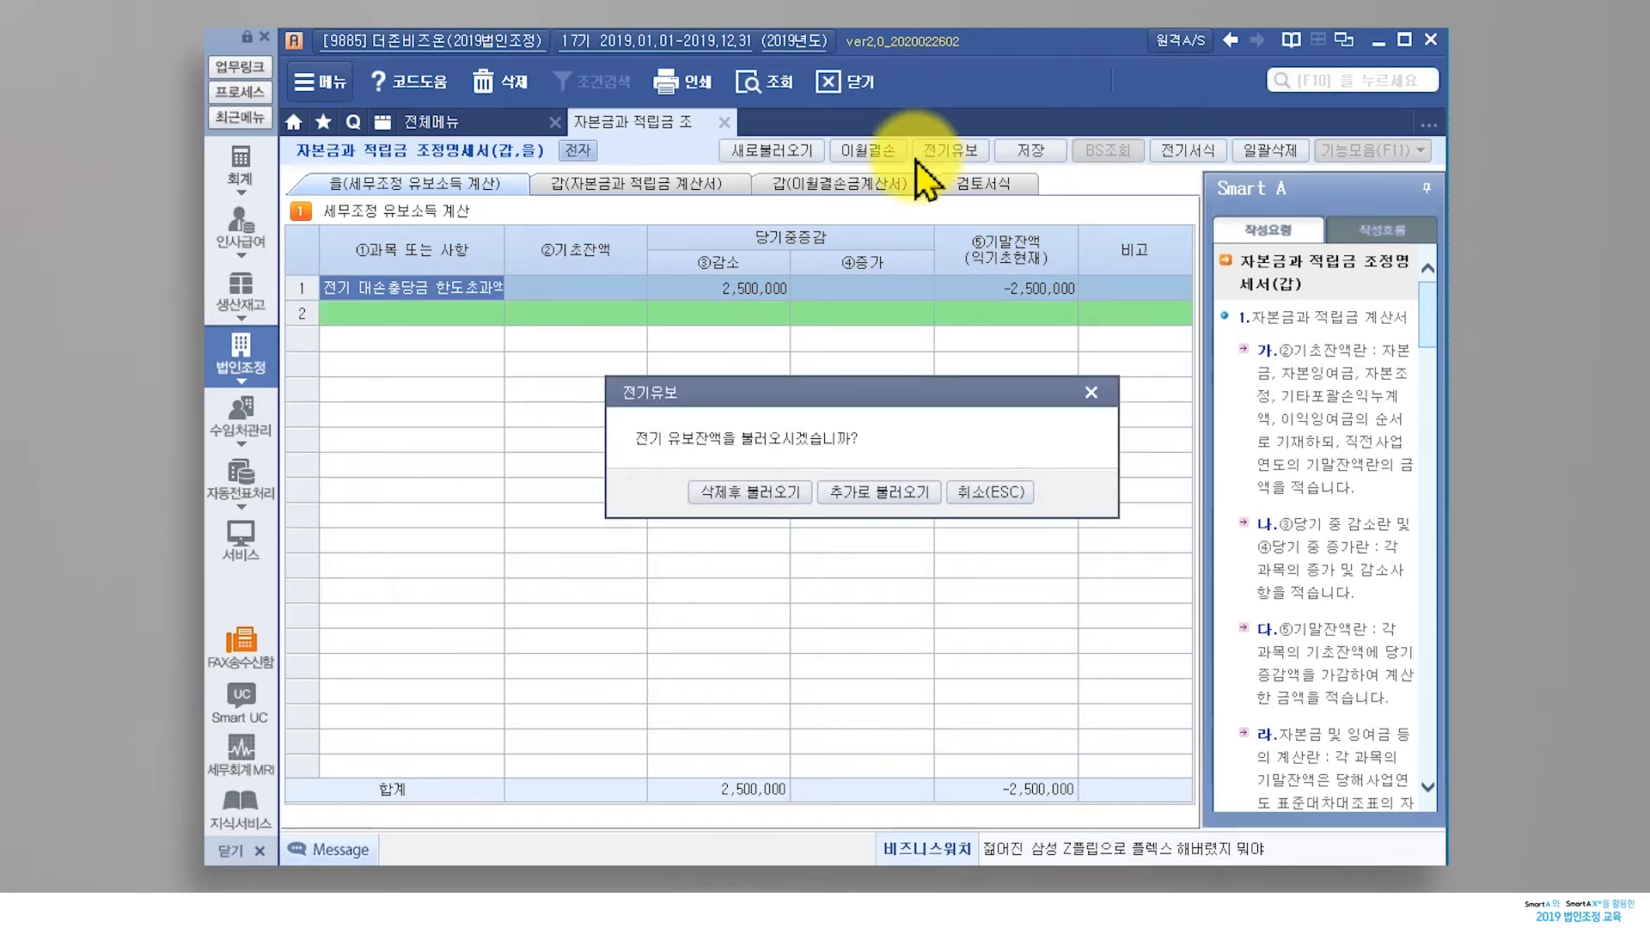
click(841, 497)
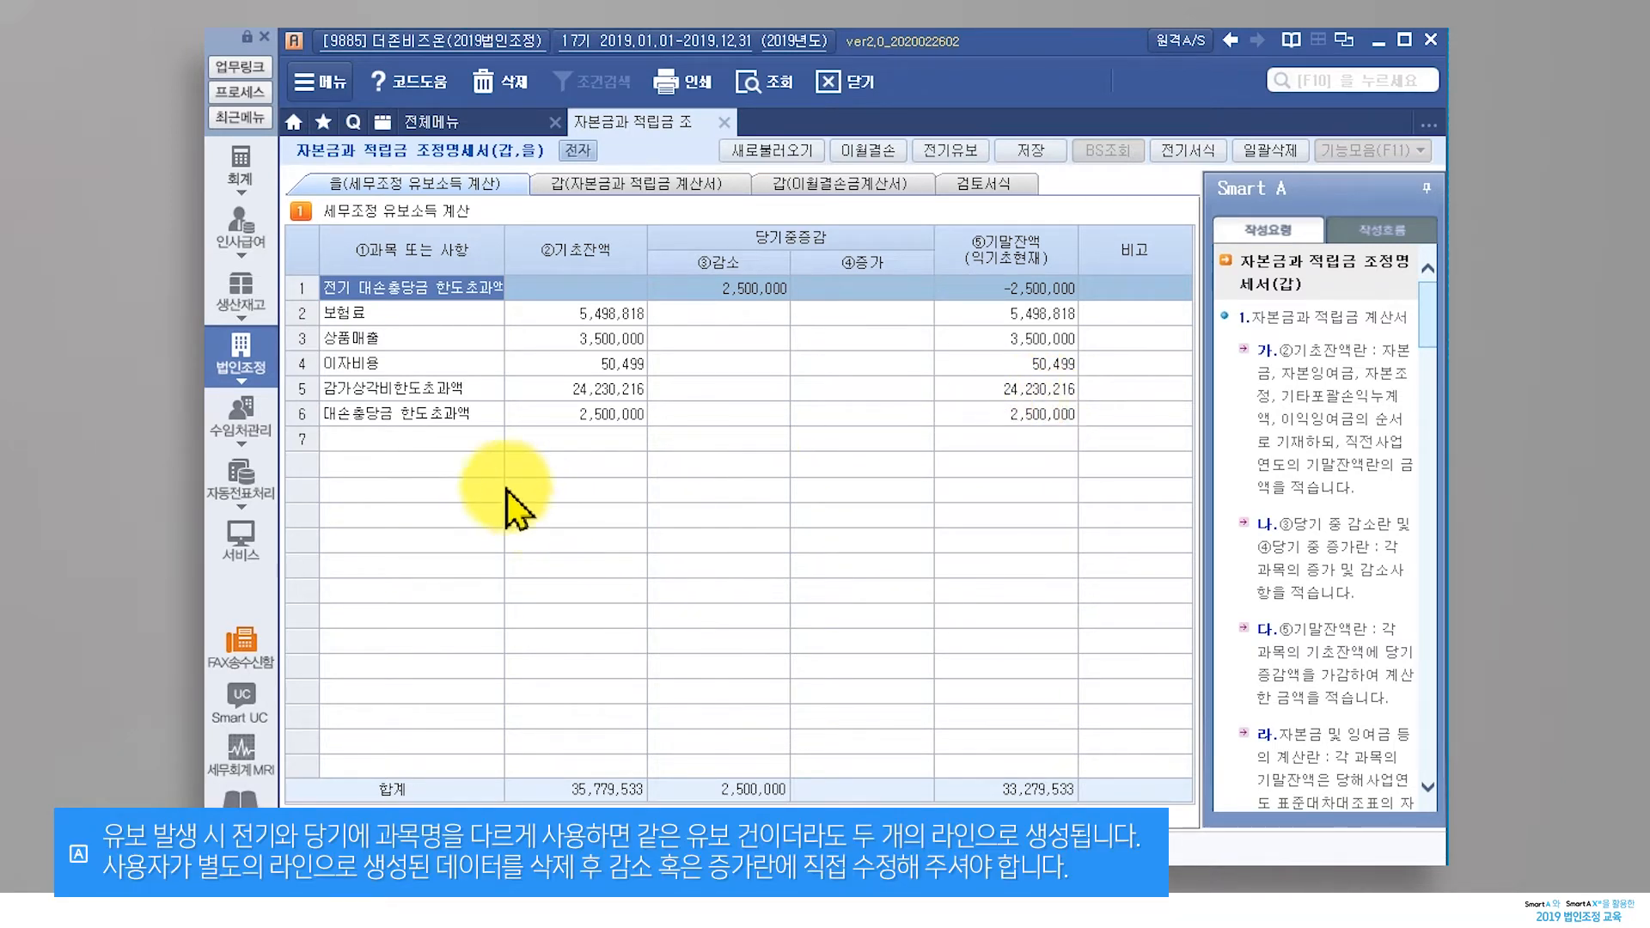
Delete the separately generated line 전기 대손충당금 한도초과액 from the 을 sheet
click(446, 421)
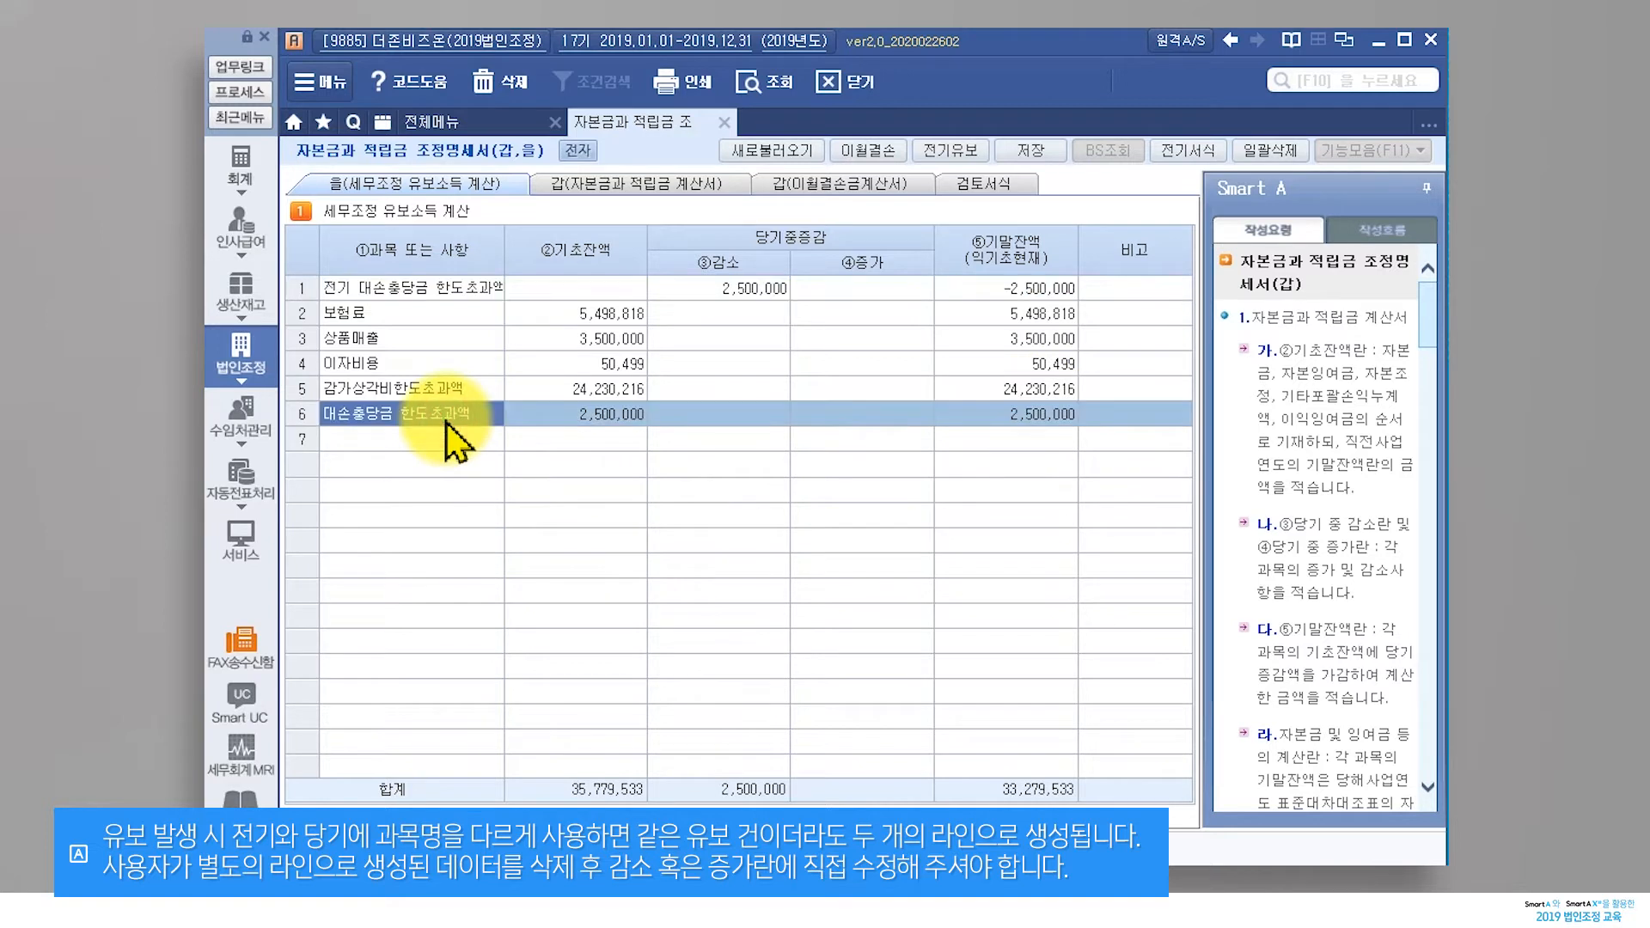
click(454, 287)
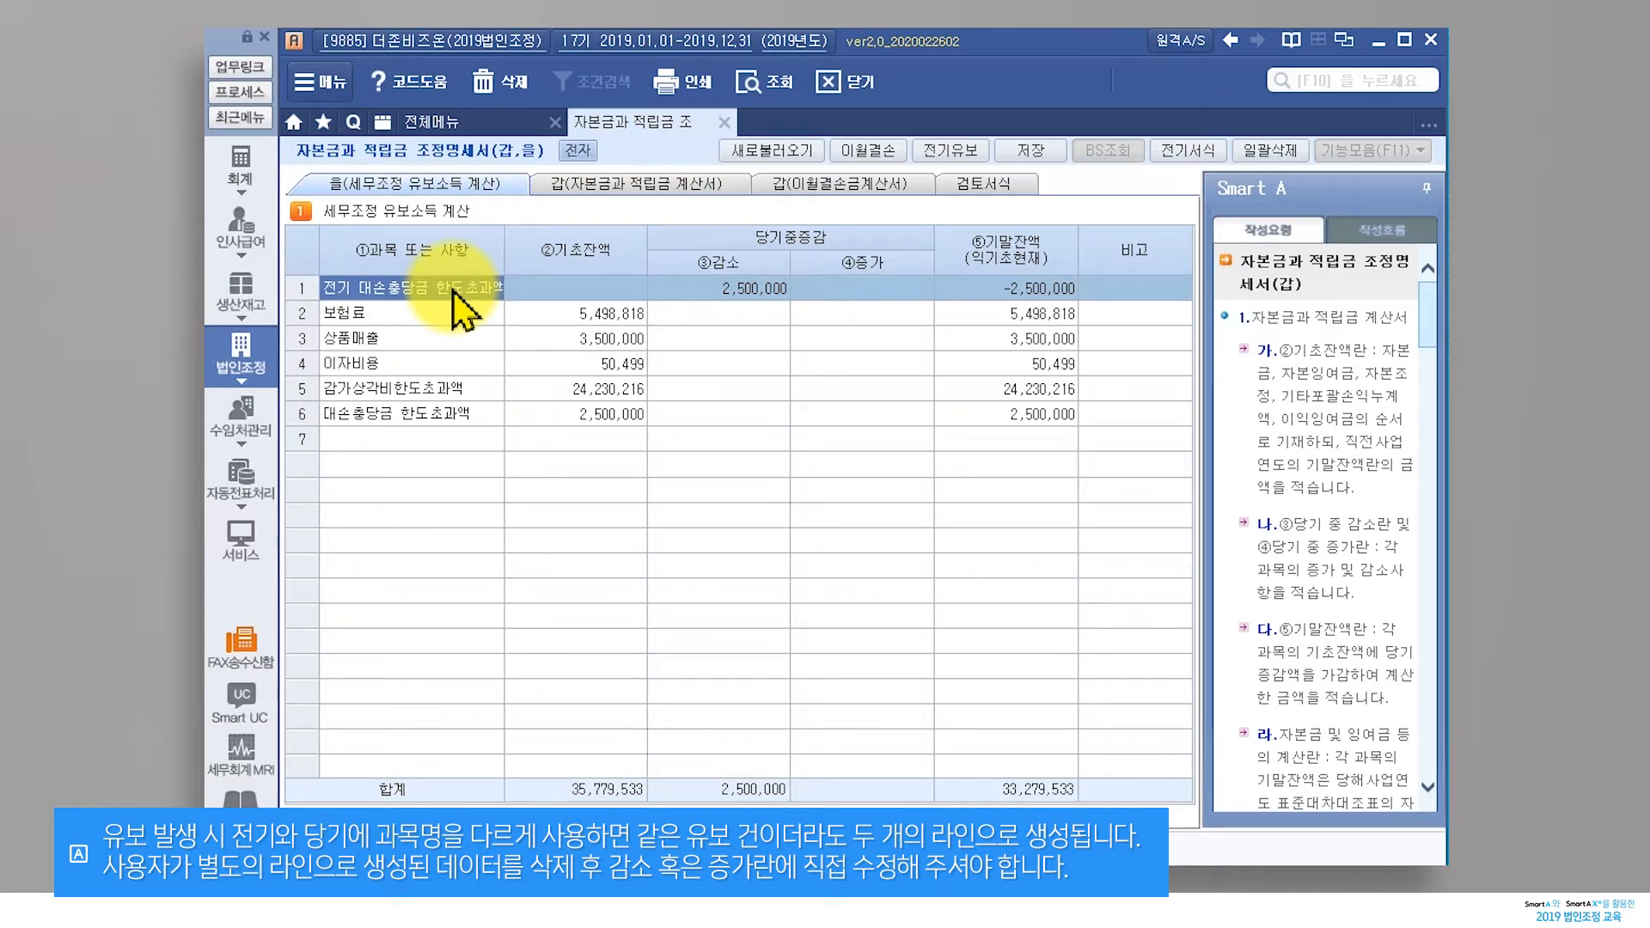
click(475, 414)
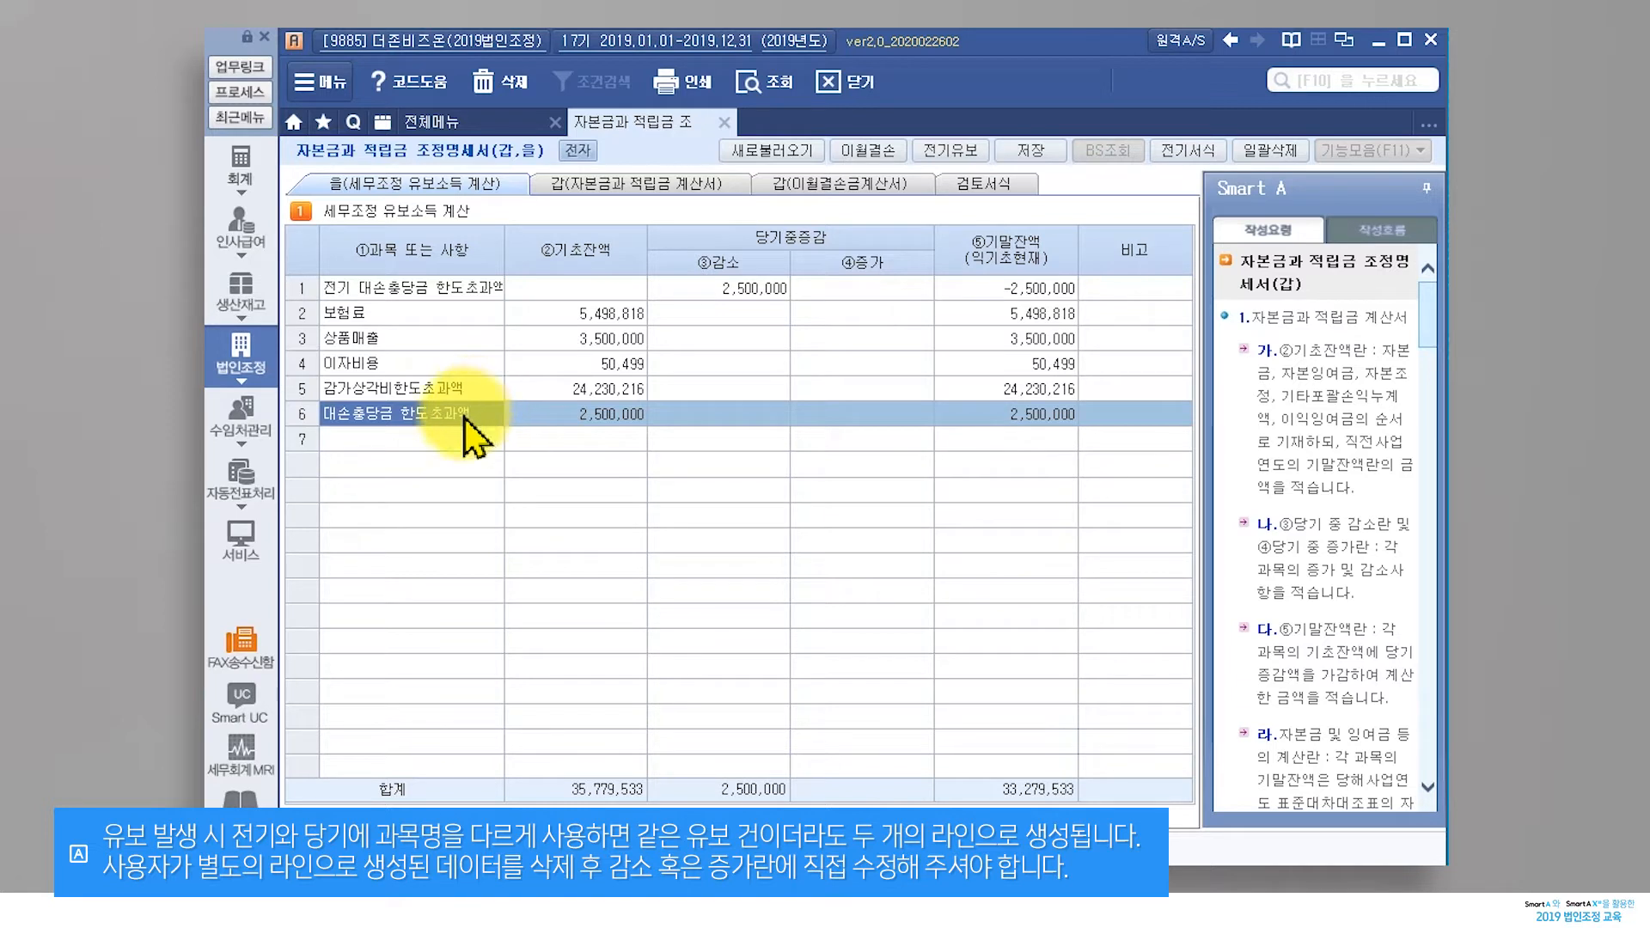
click(694, 289)
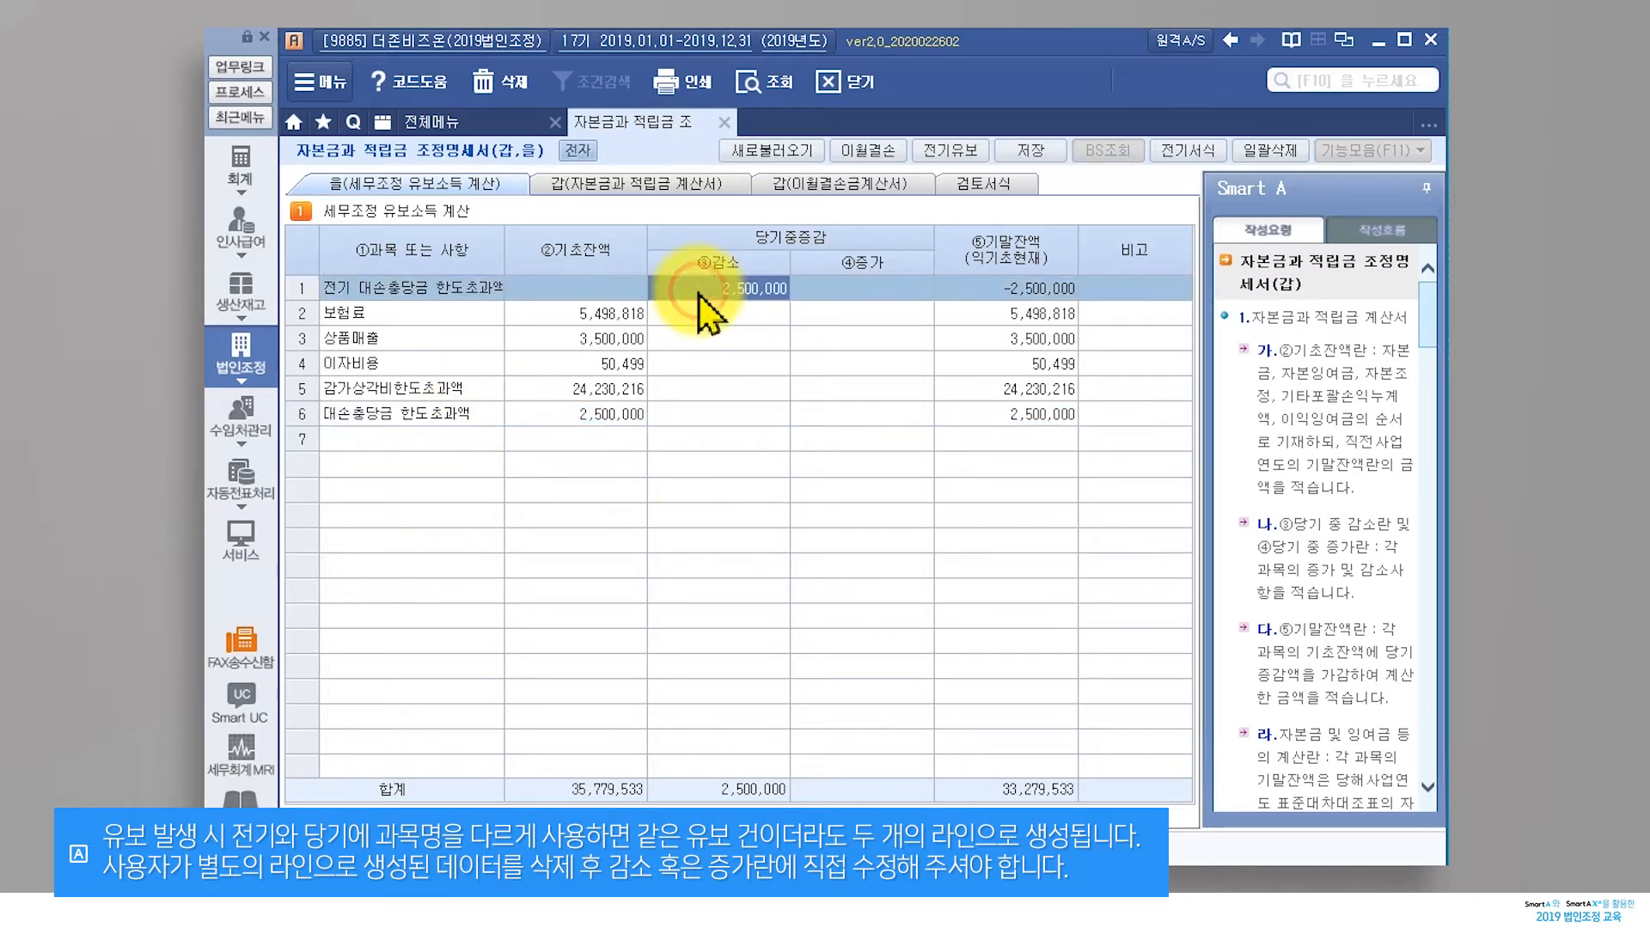
click(503, 82)
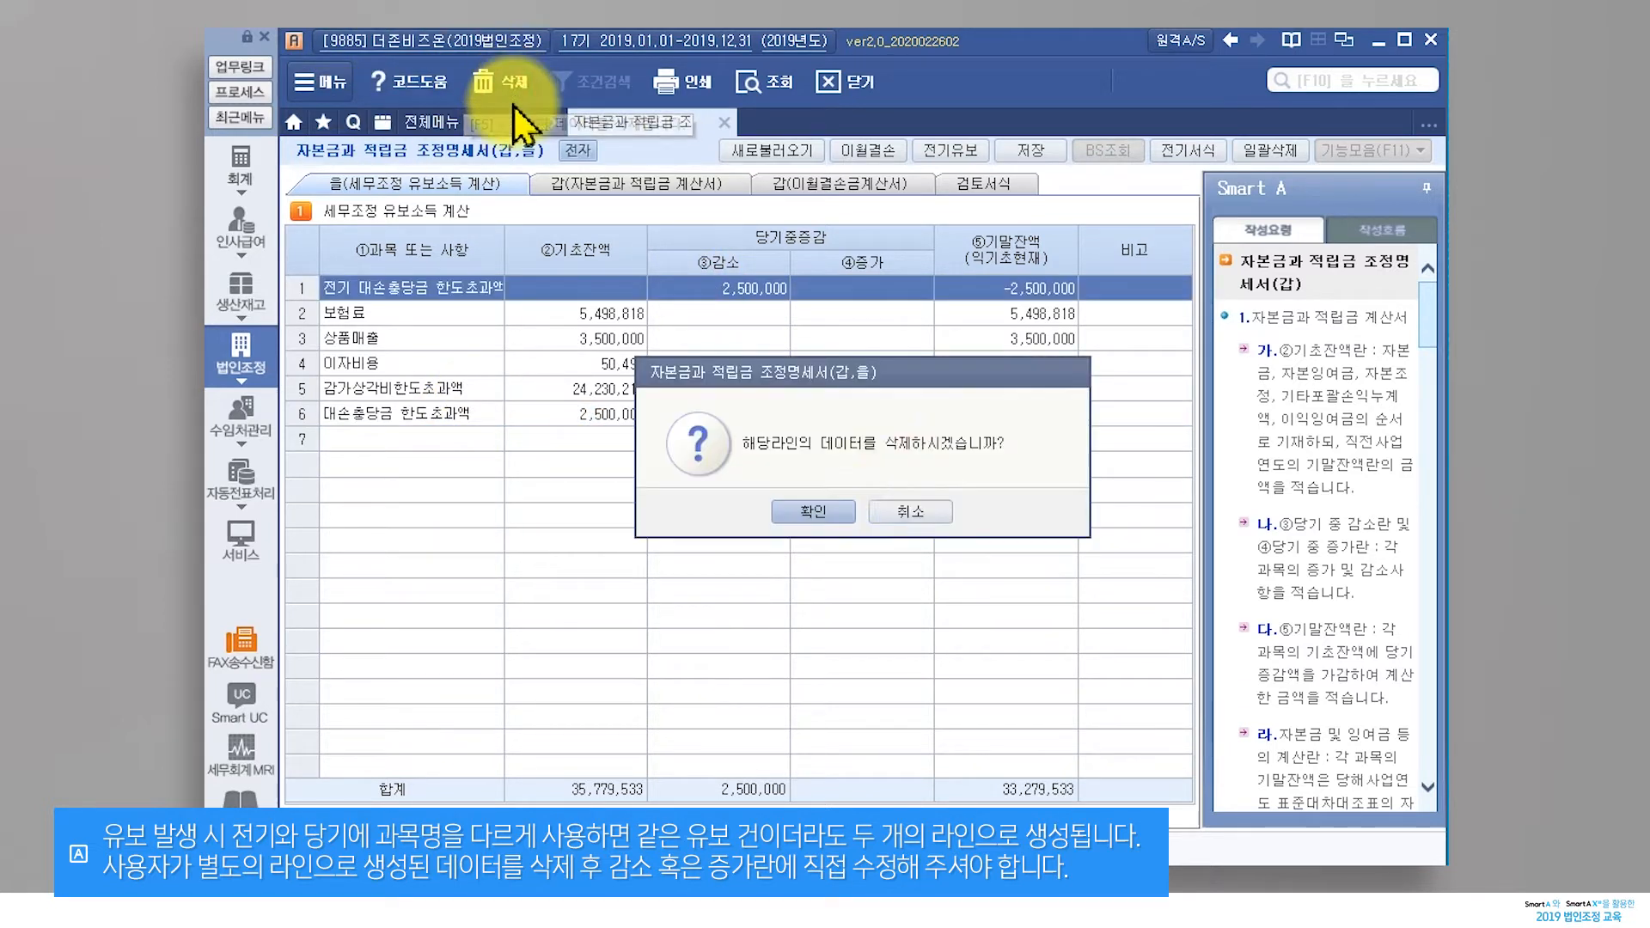
click(849, 513)
Enter 2,500,000 as the current-period decrease (감소) for 대손충당금 한도초과액
click(694, 388)
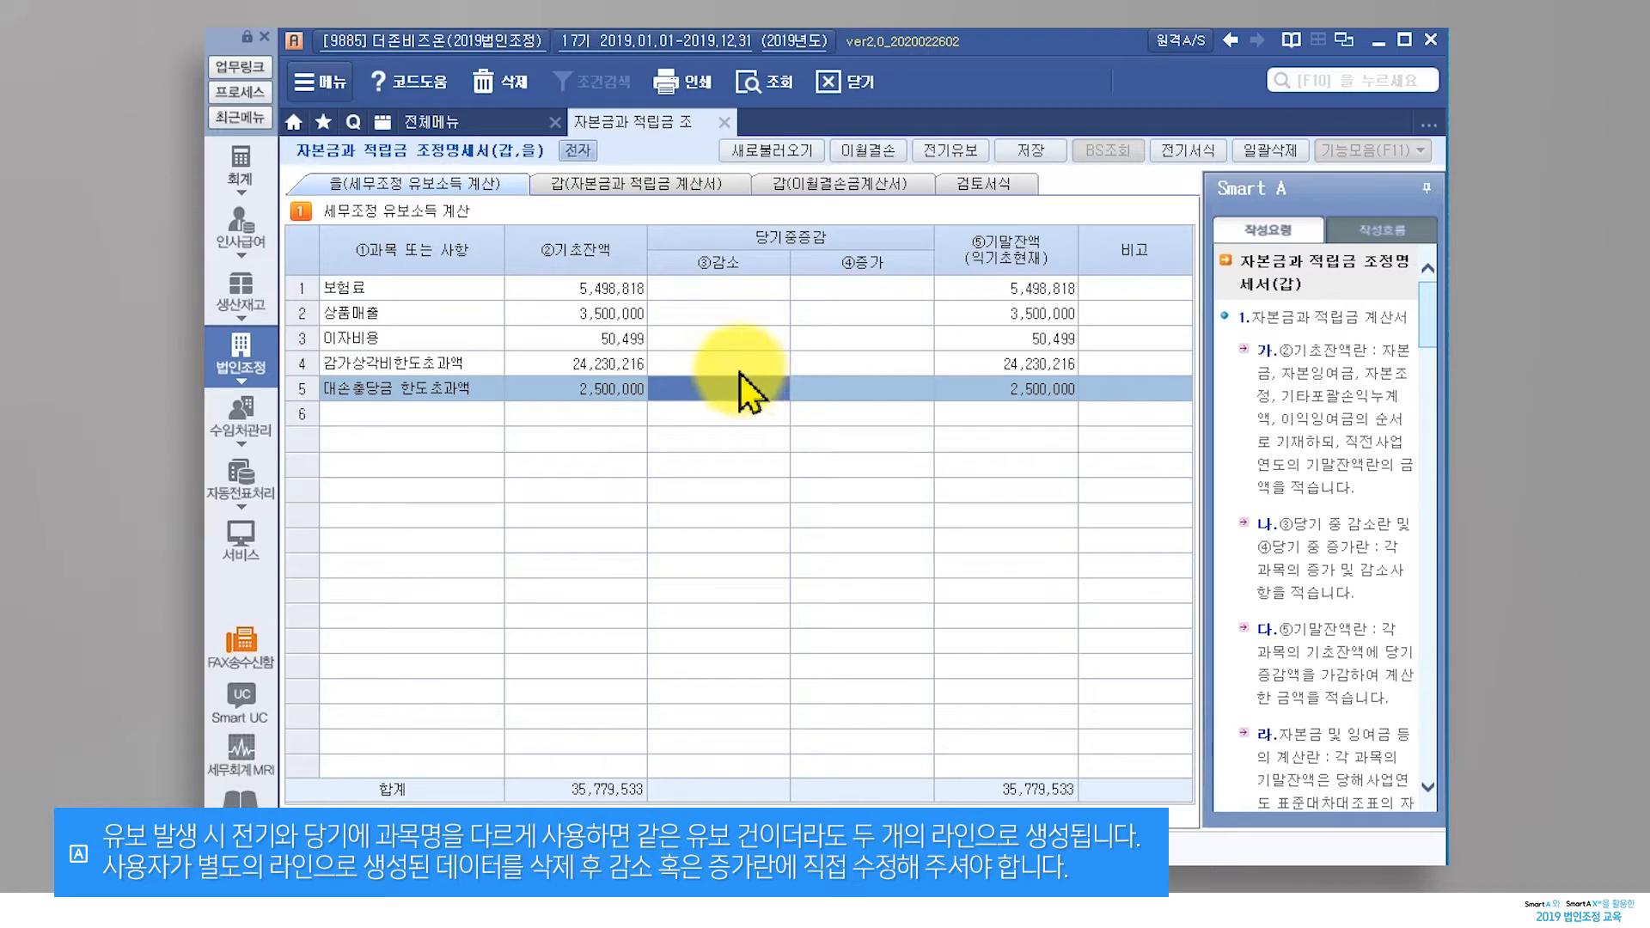
click(715, 394)
text(2500000)
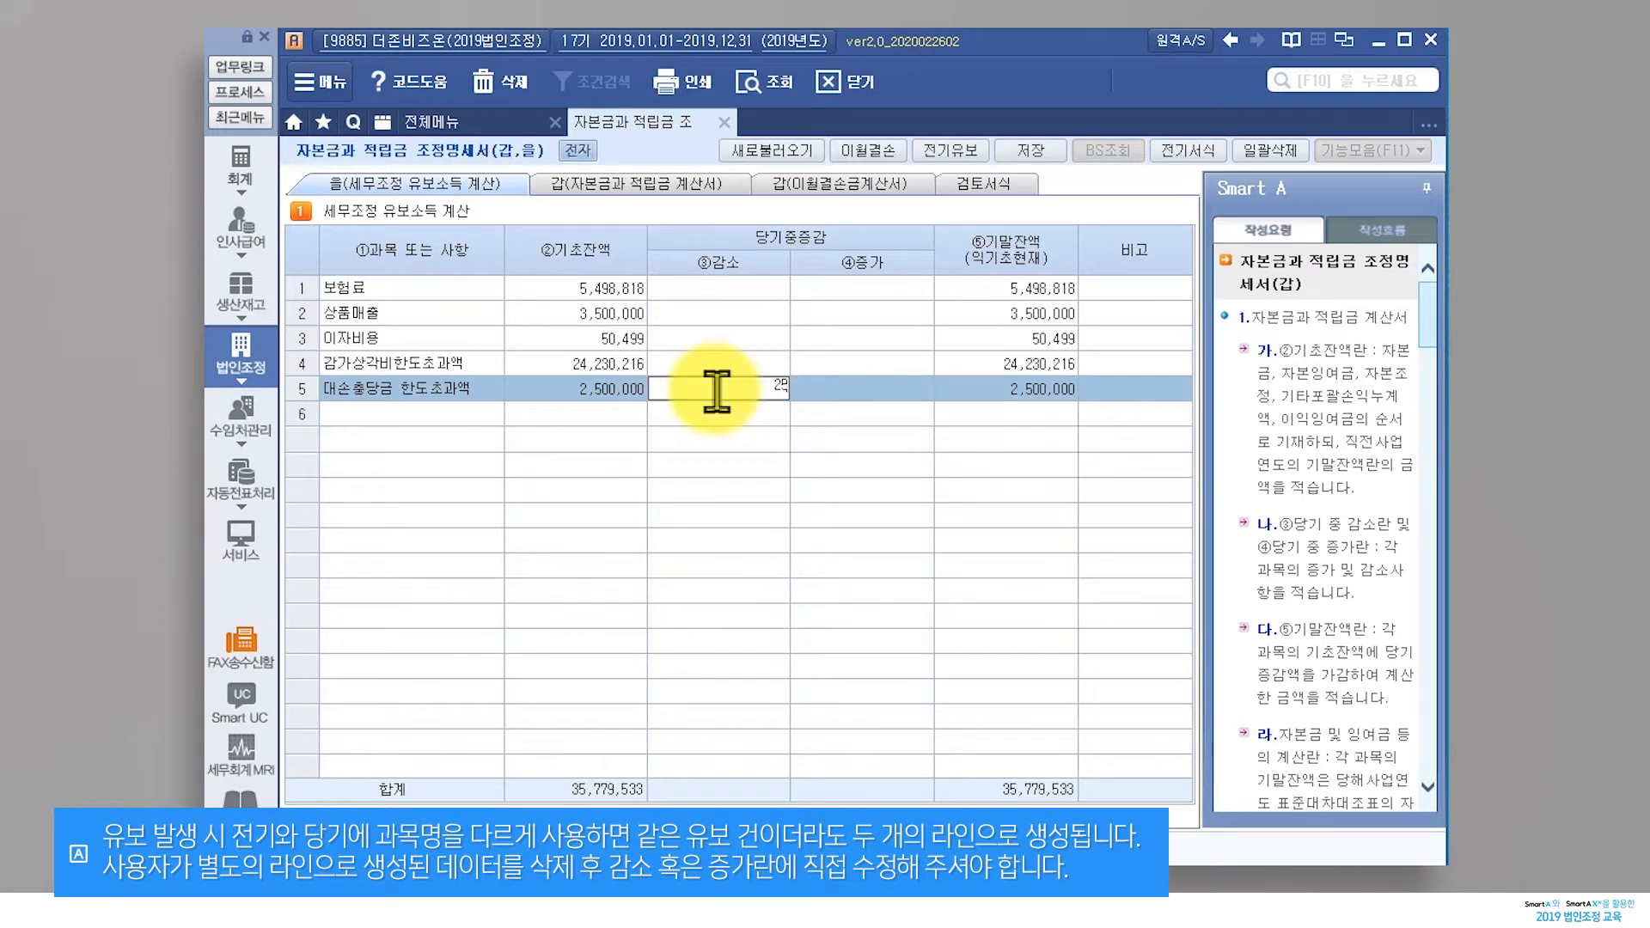
key(Return)
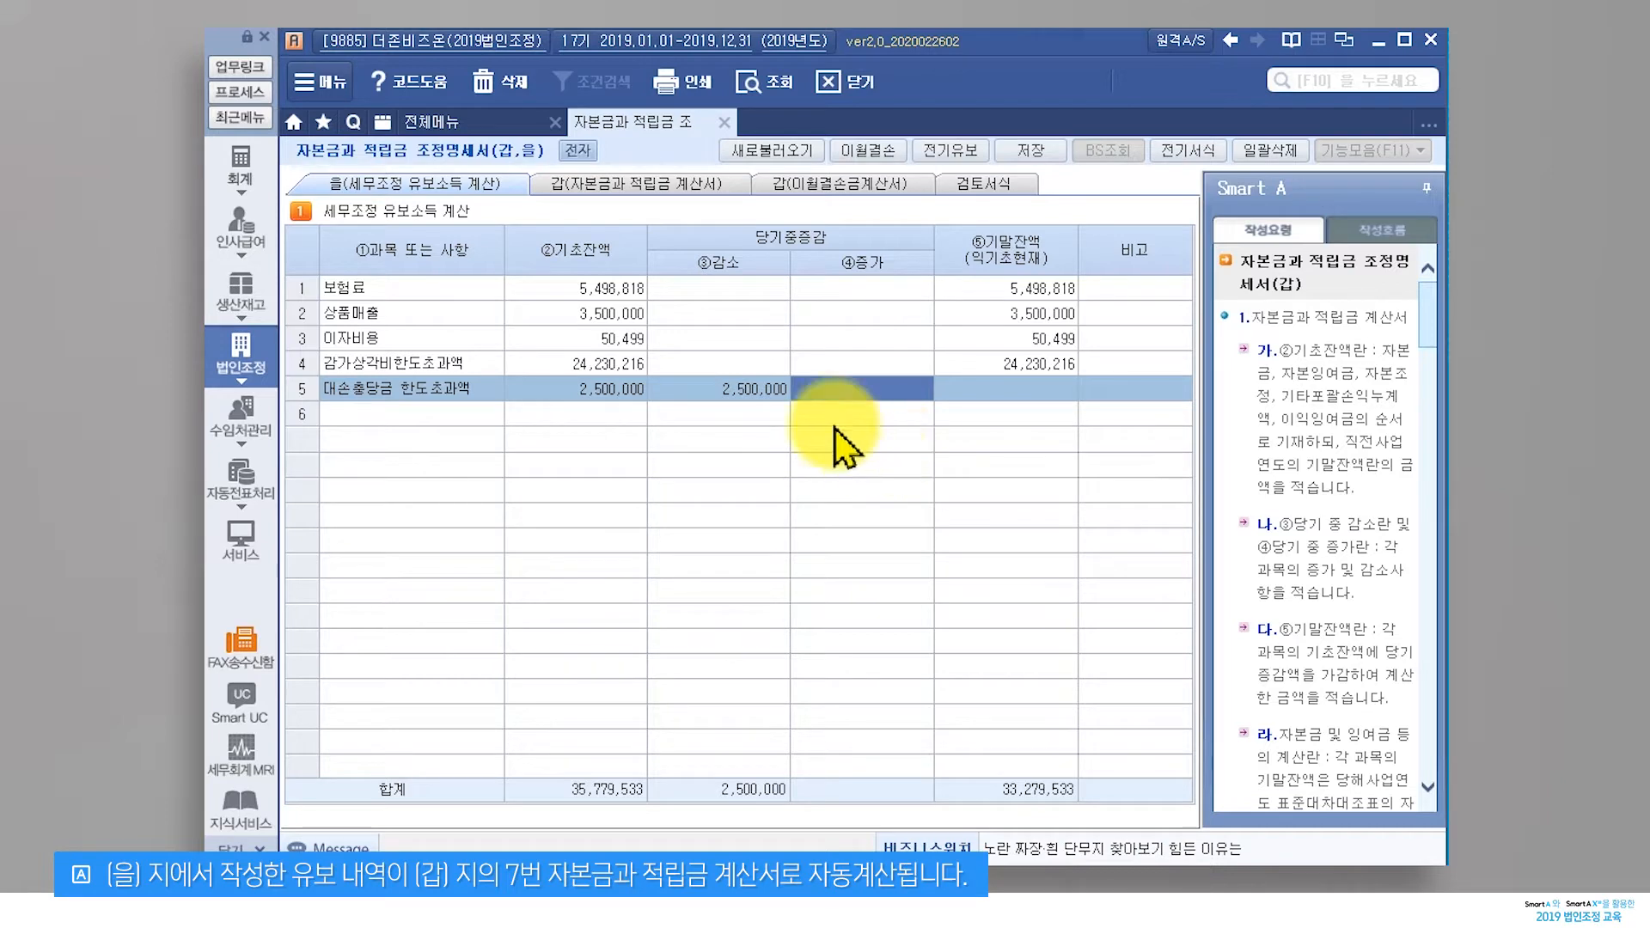
Load the opening balances (기초잔액) from the prior-period form into the 갑(자본금과 적립금 계산서) sheet
click(668, 188)
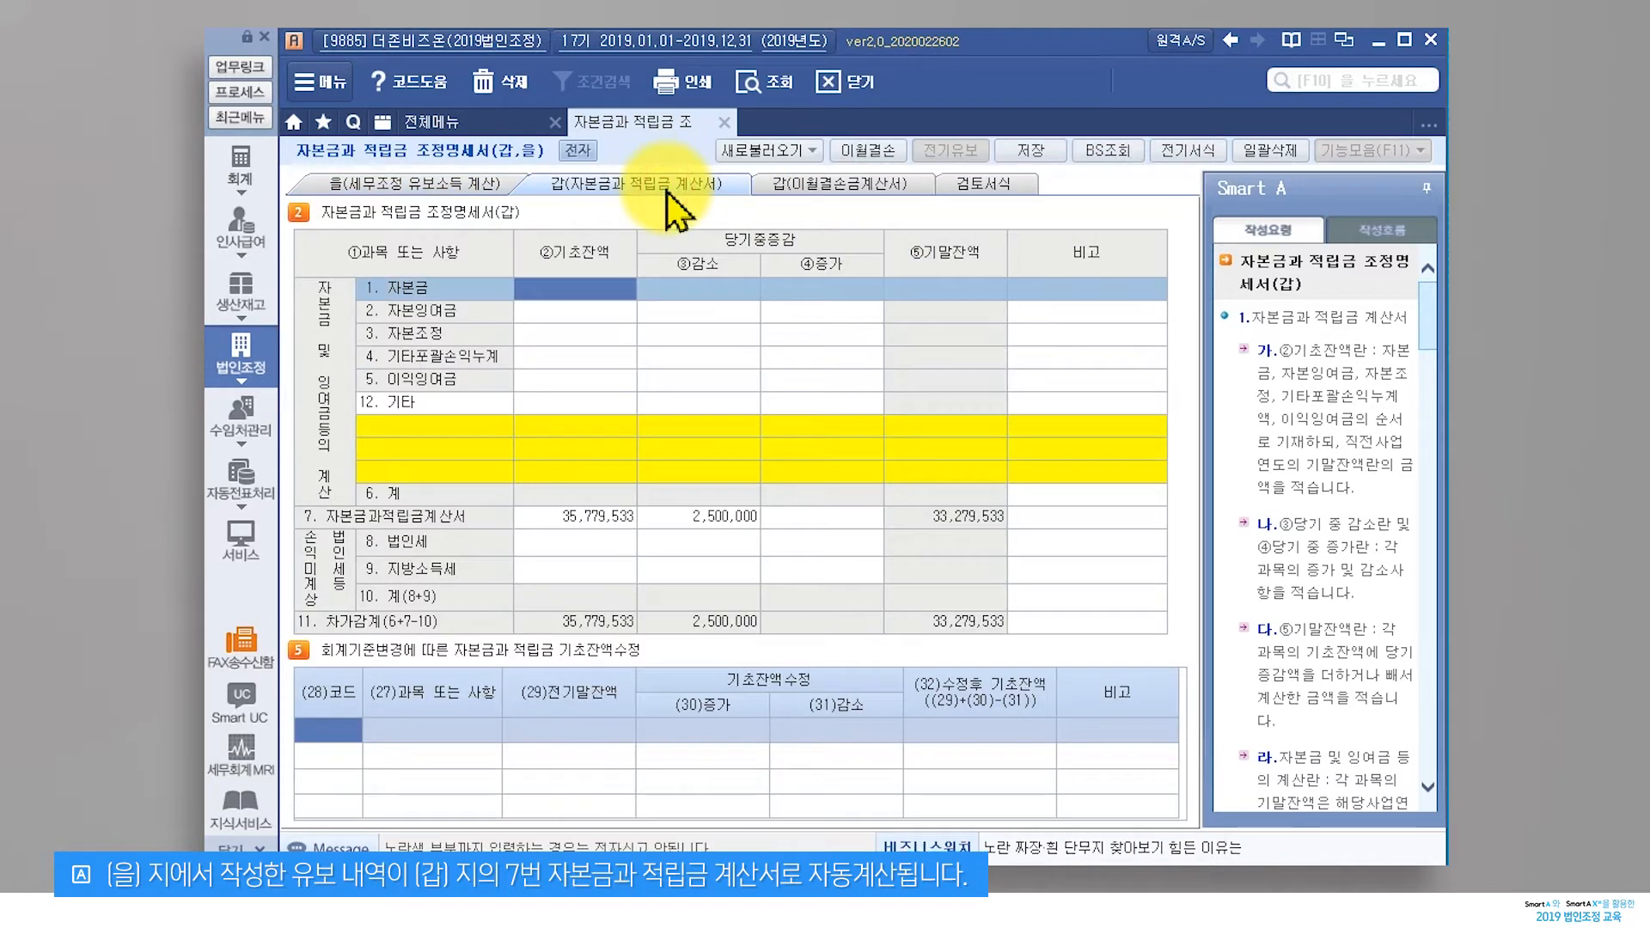
click(720, 517)
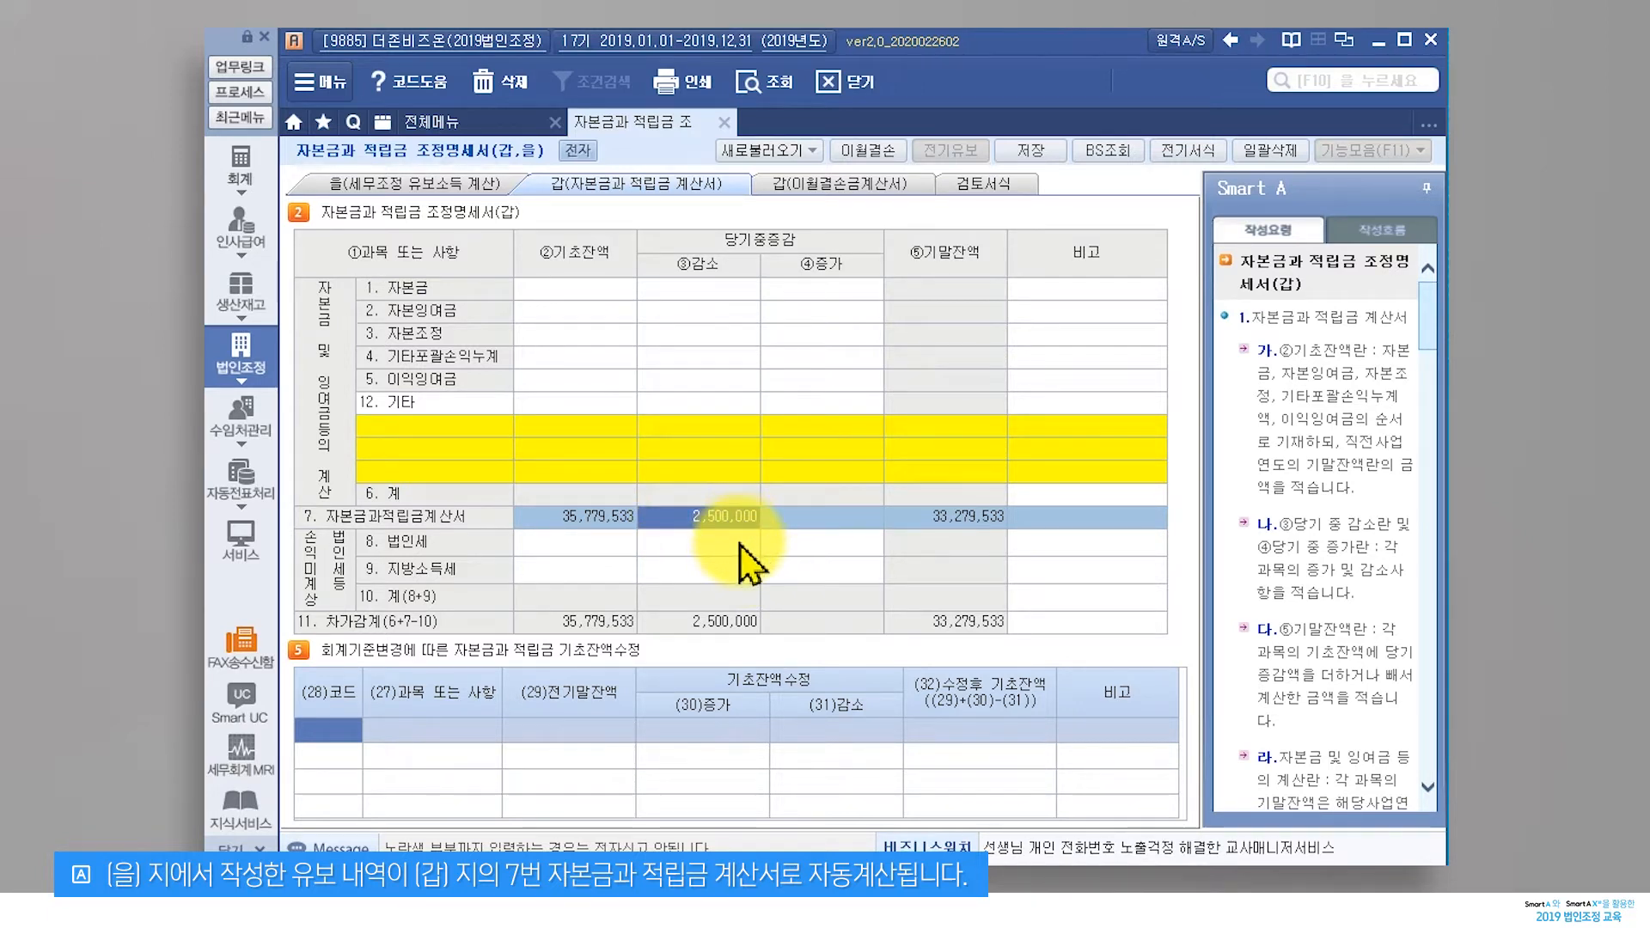
click(813, 153)
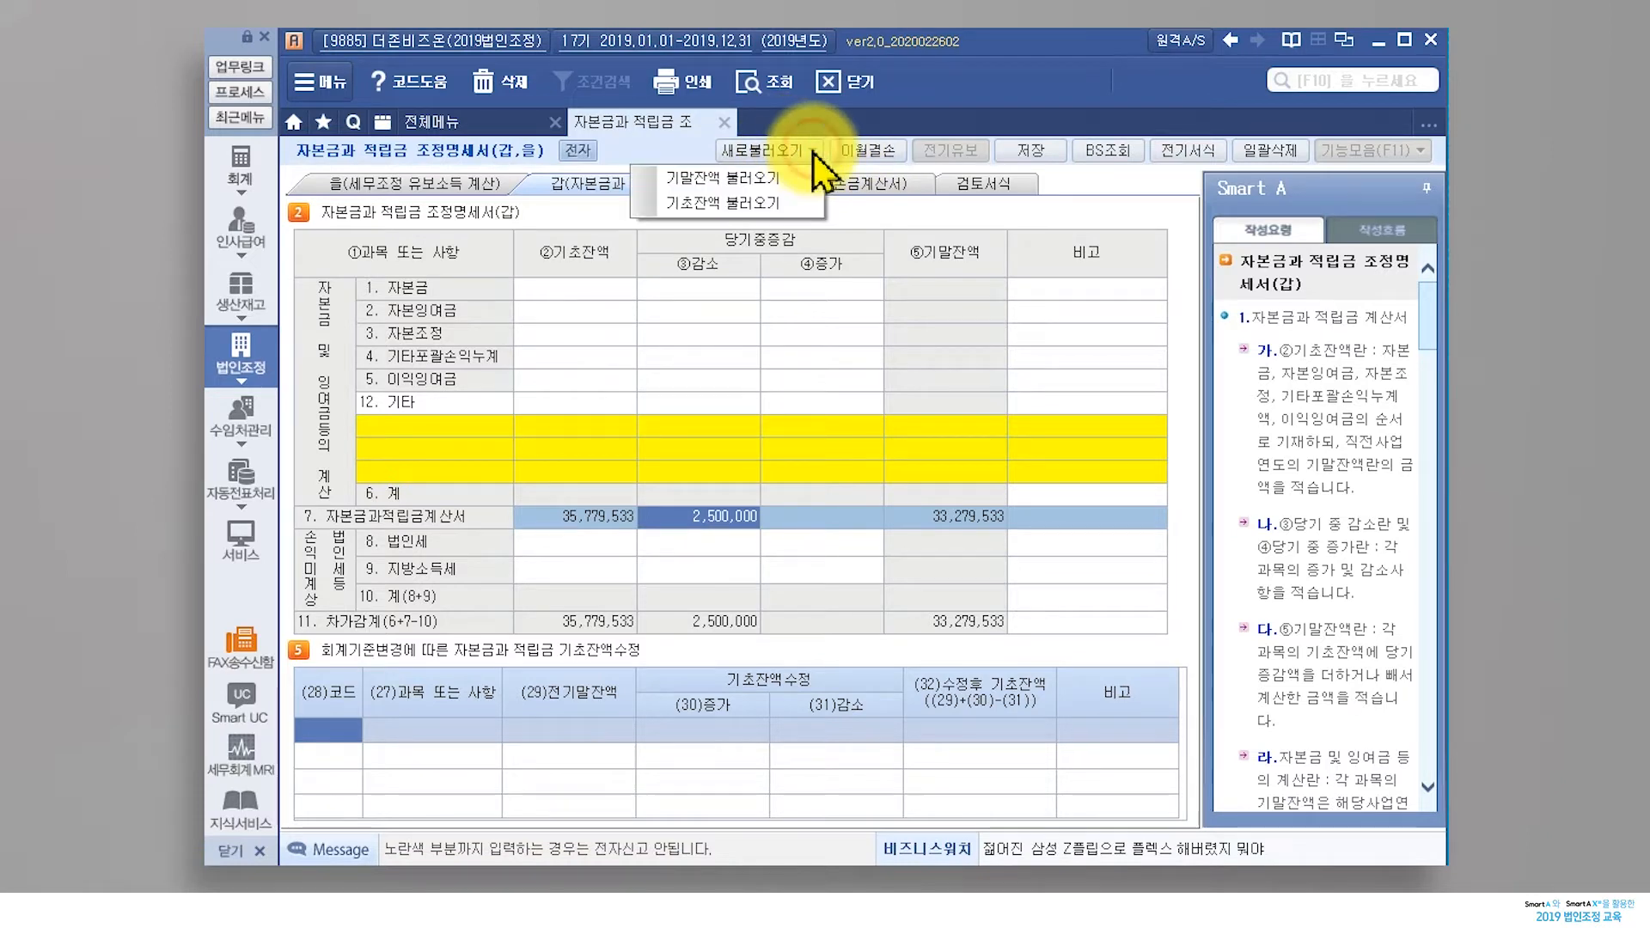
click(765, 199)
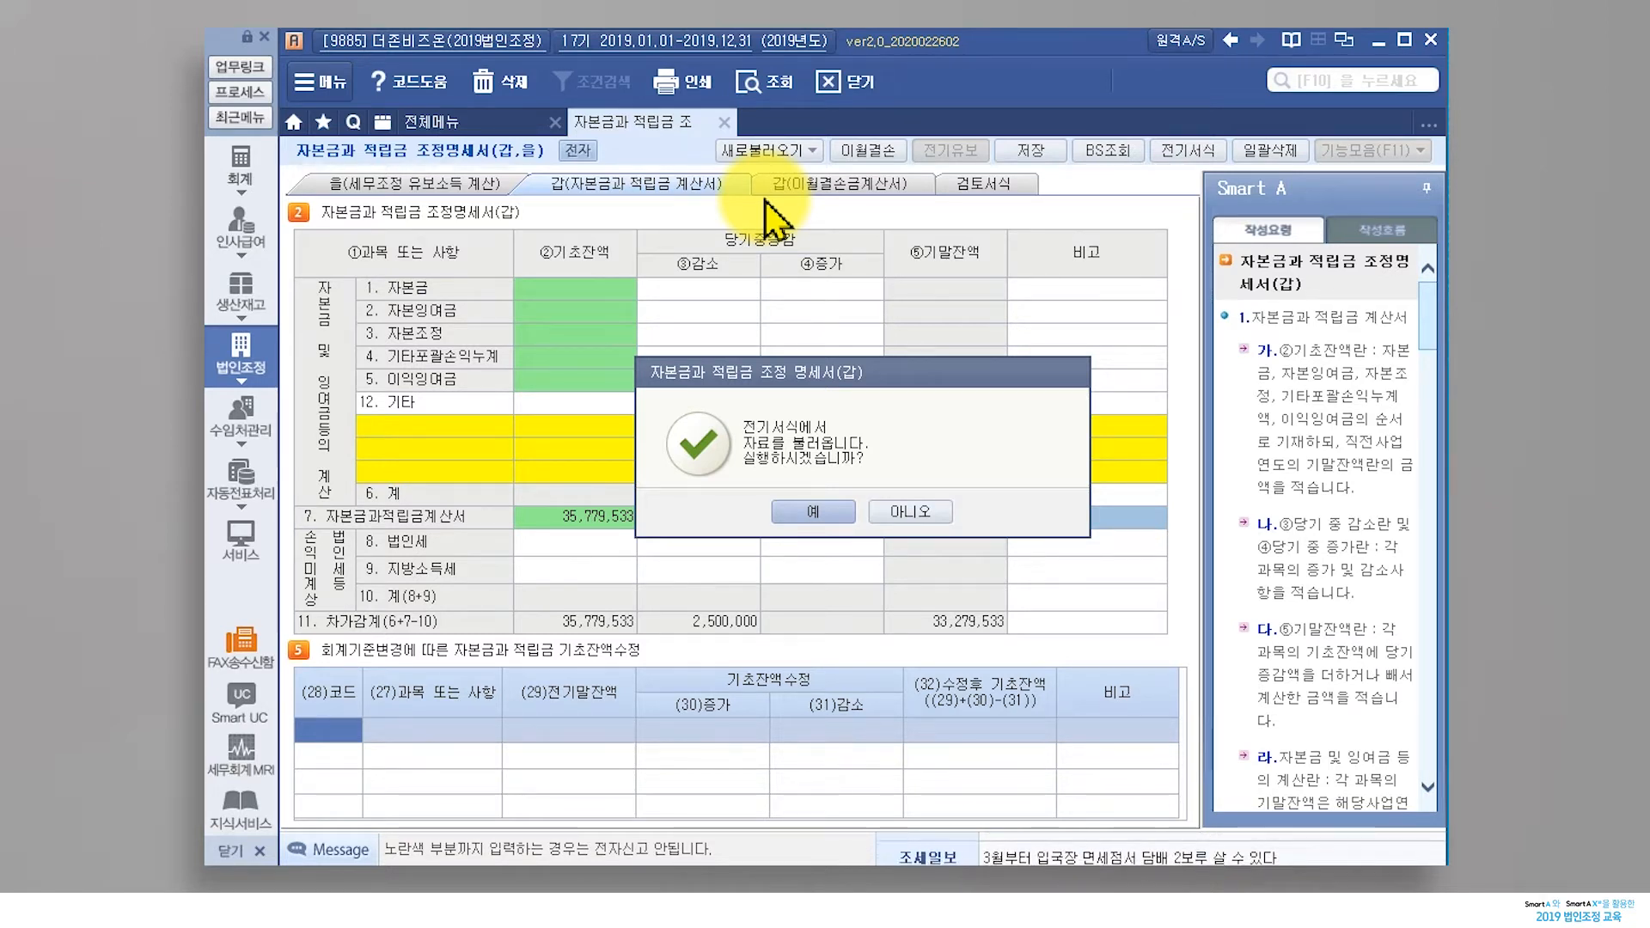
click(828, 514)
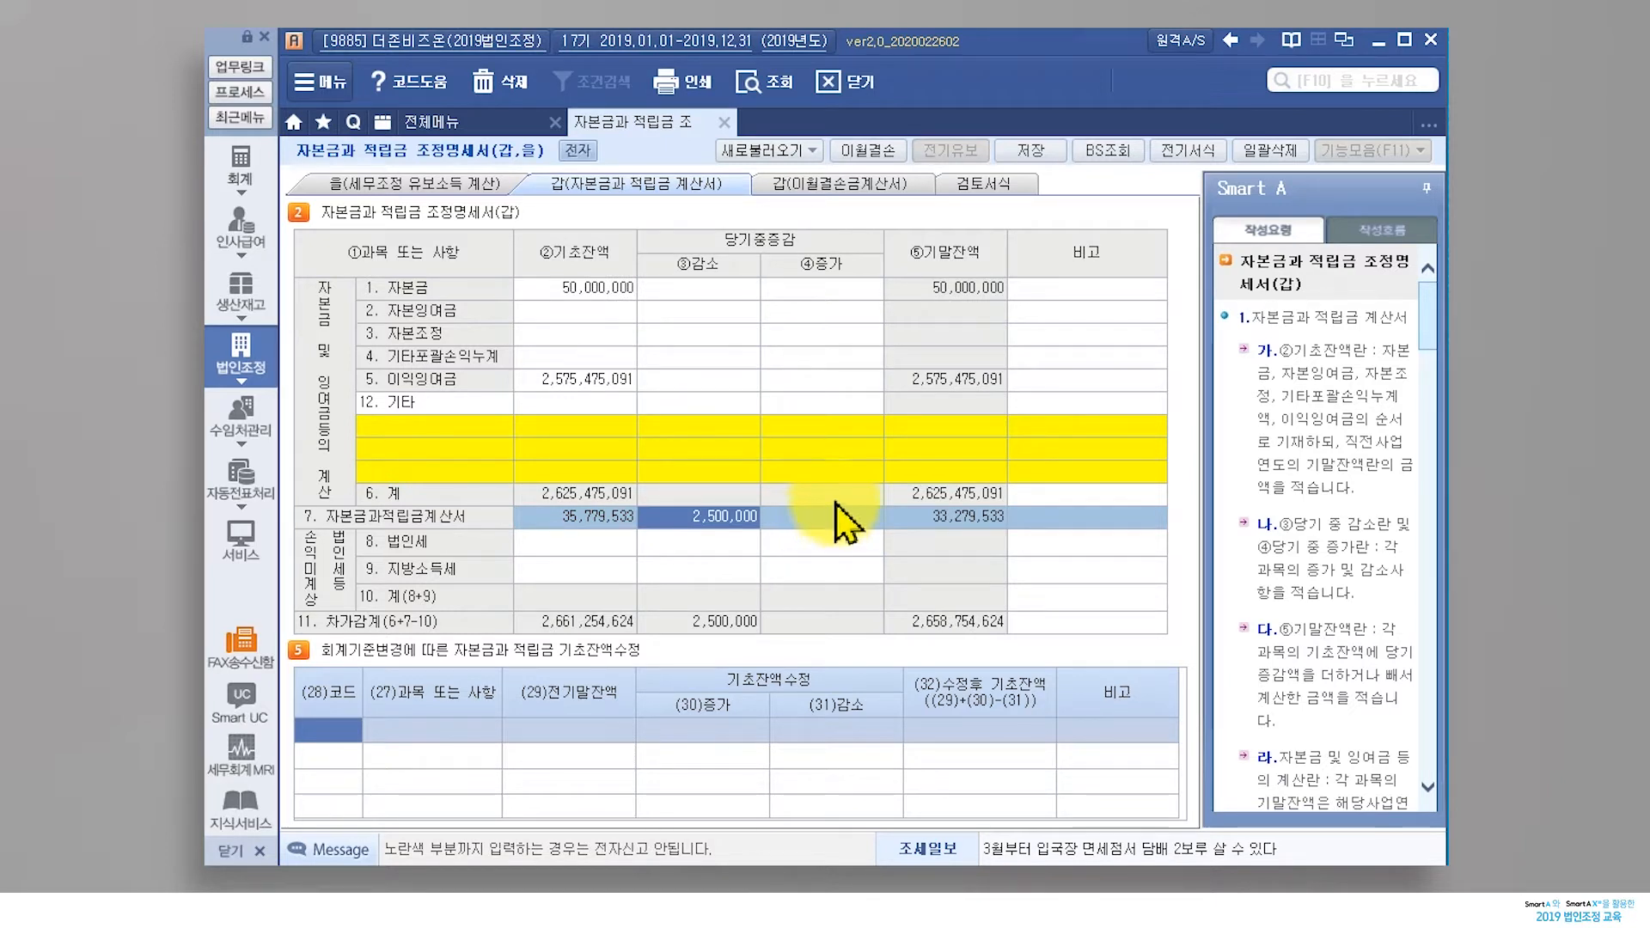
Load the ending balances (기말잔액) from the standard balance sheet into the 갑 sheet
click(812, 150)
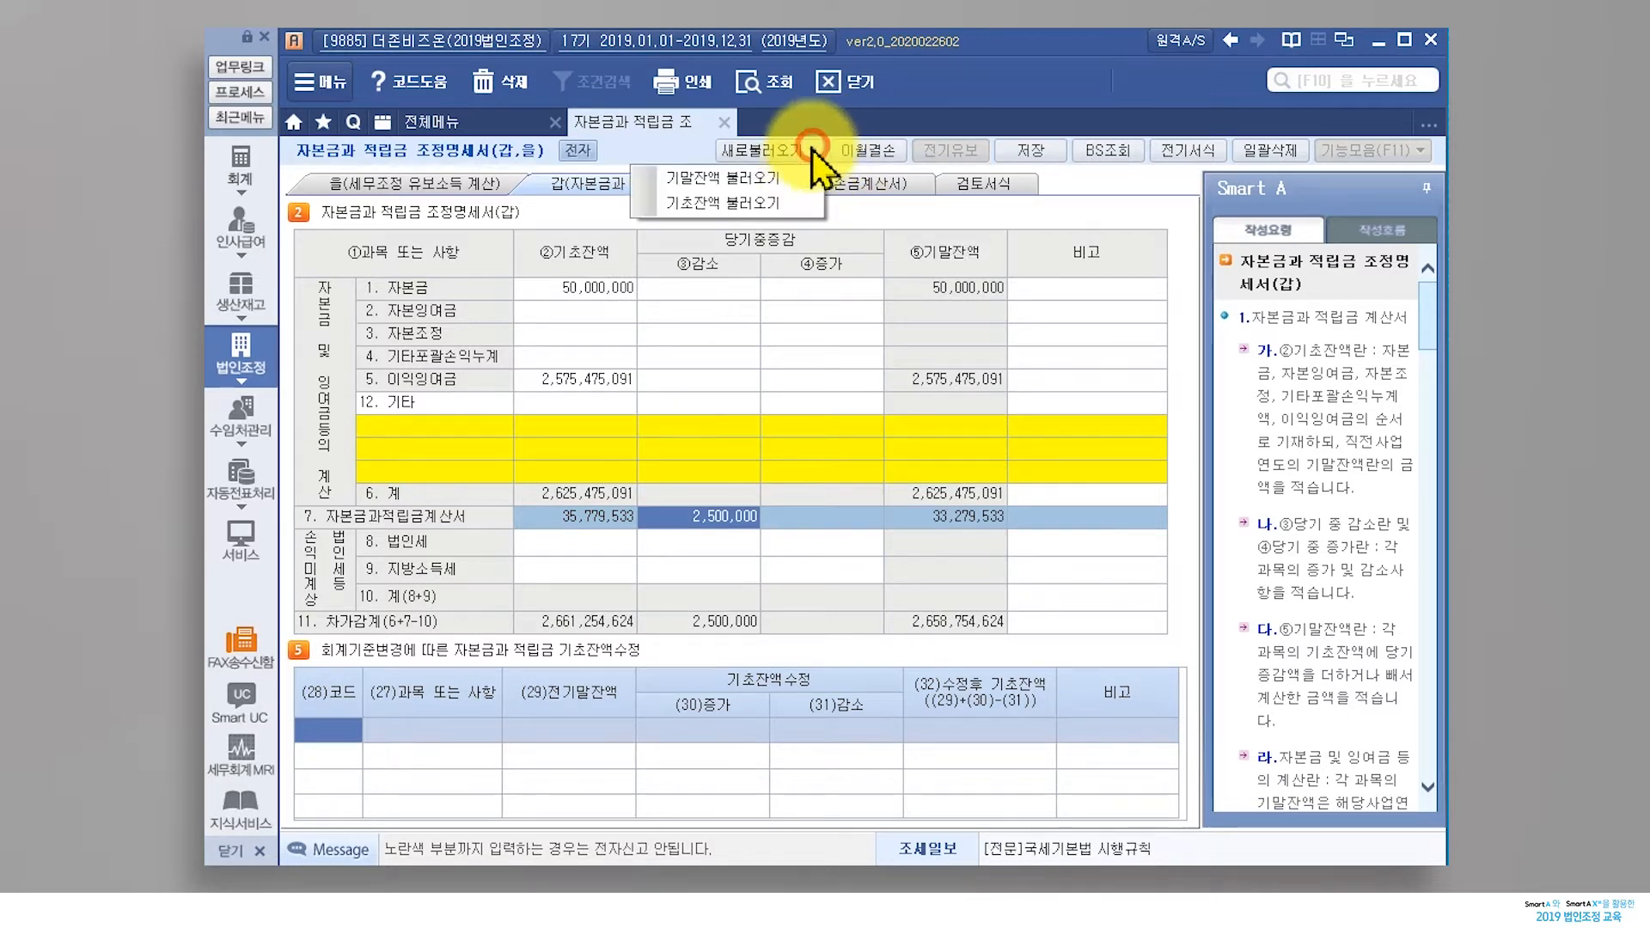
click(778, 176)
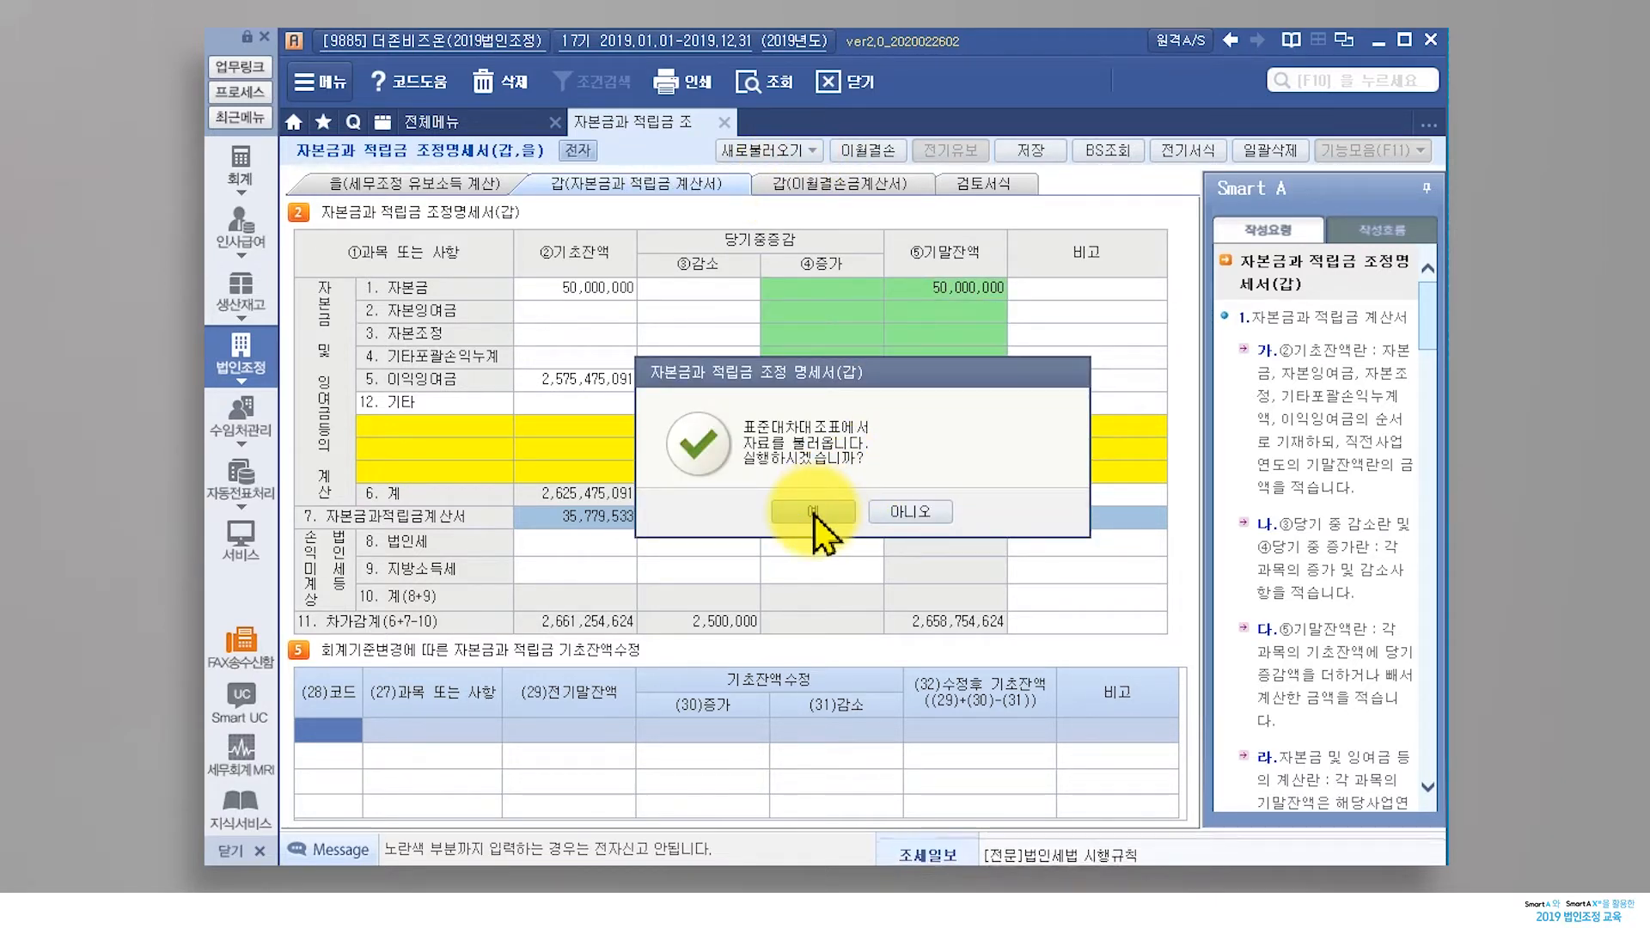
click(814, 514)
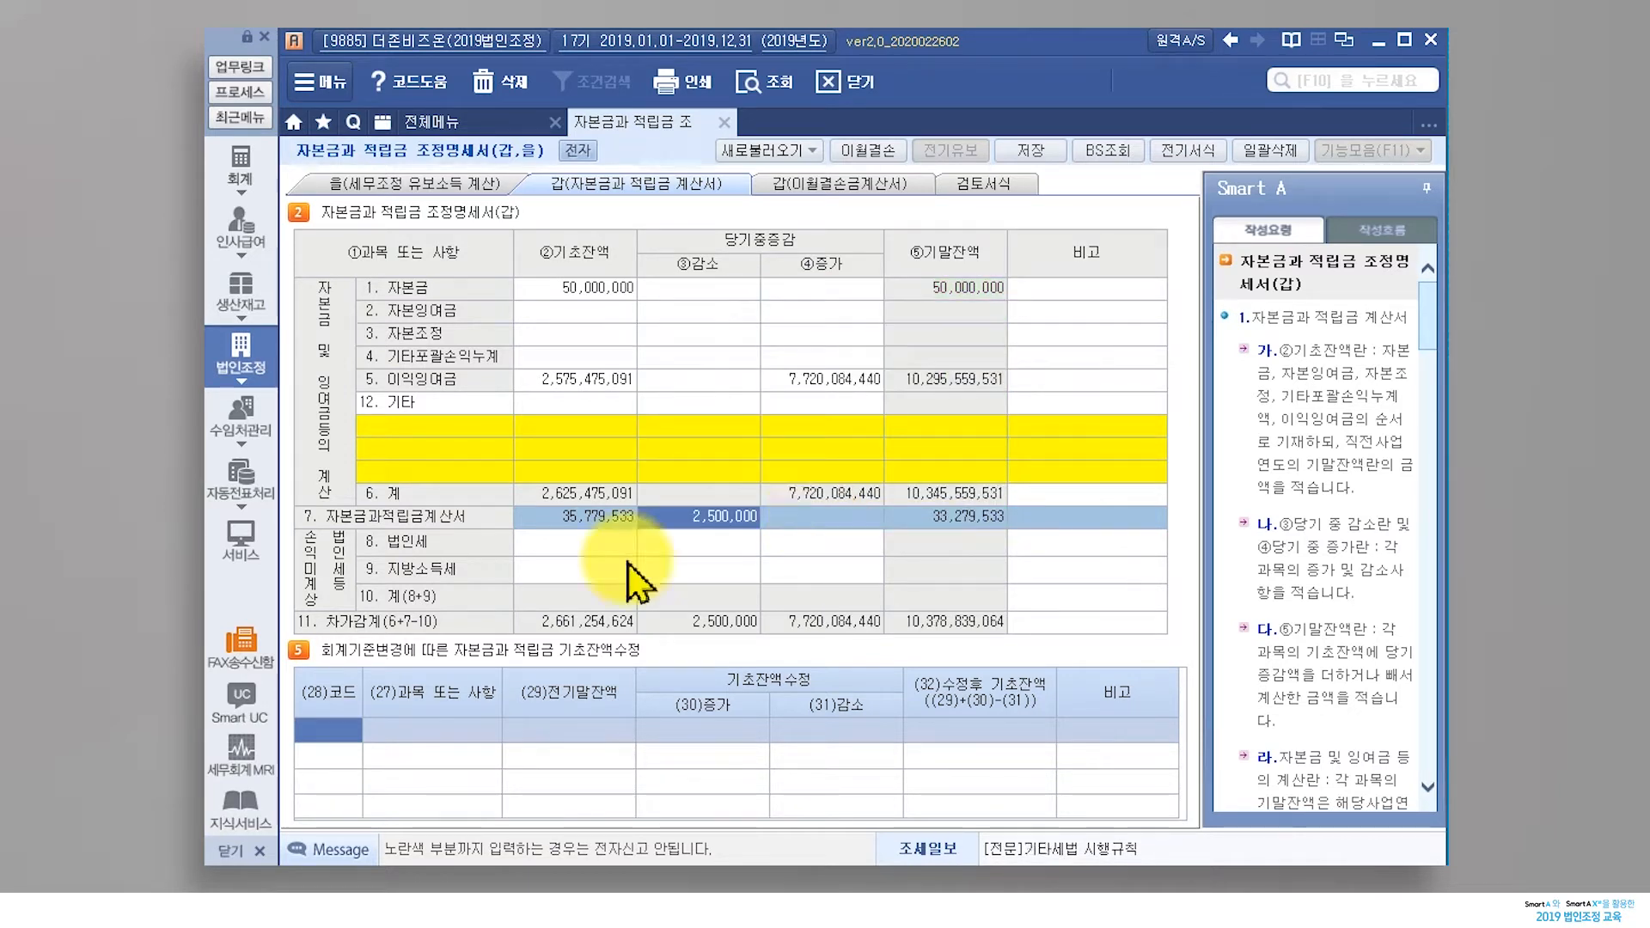
click(394, 402)
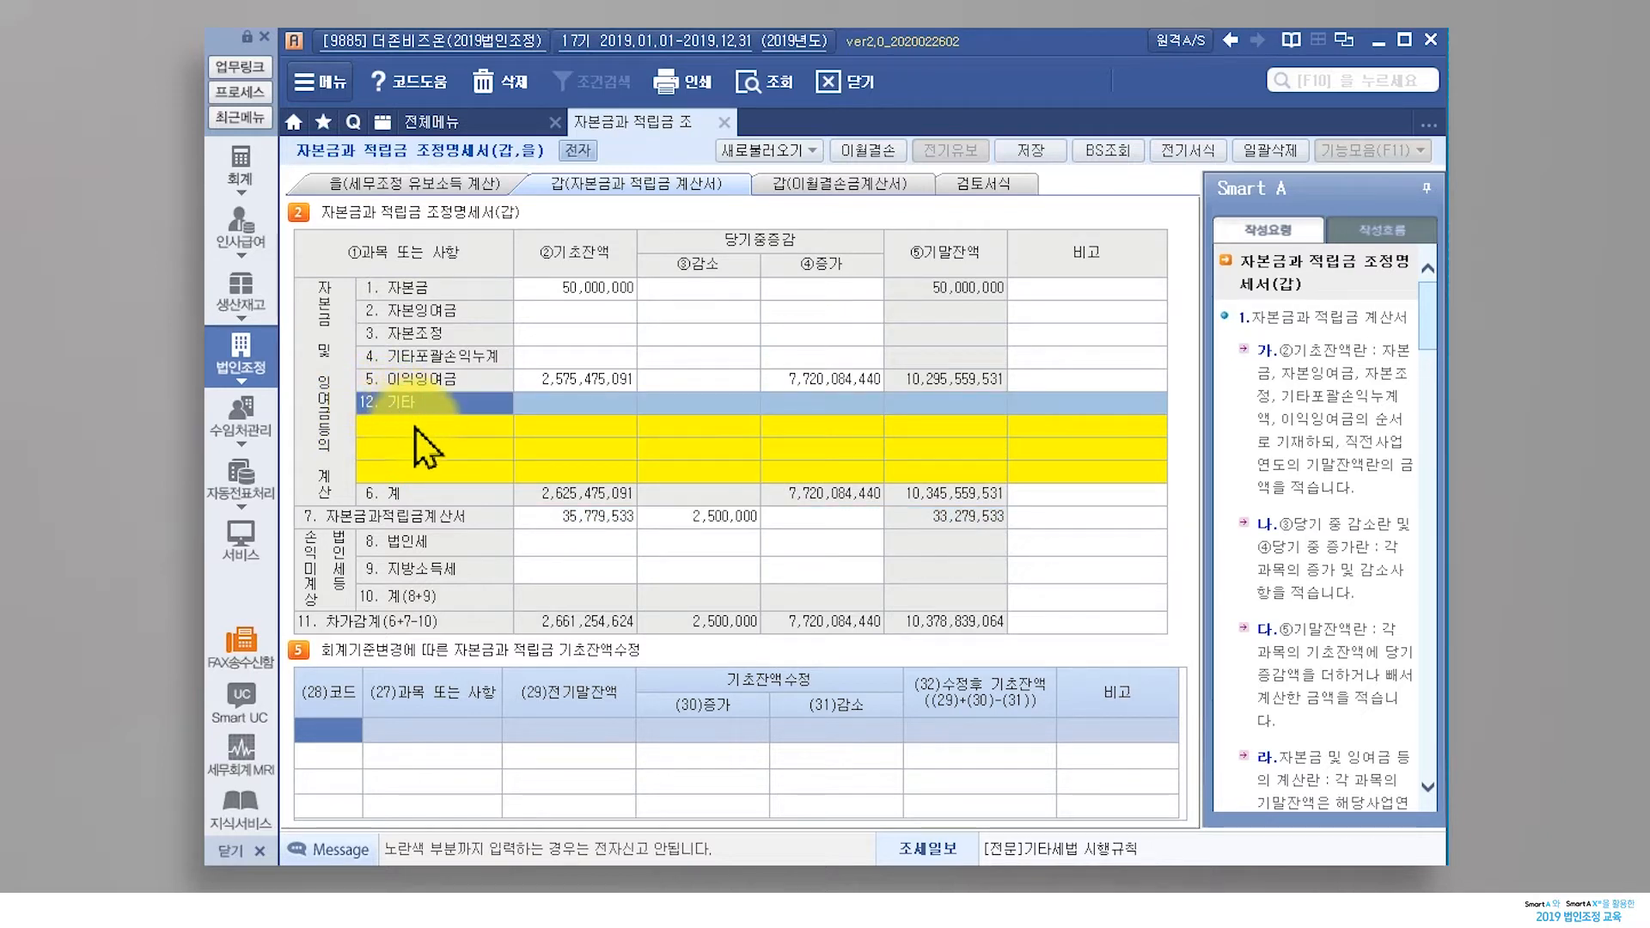
click(415, 428)
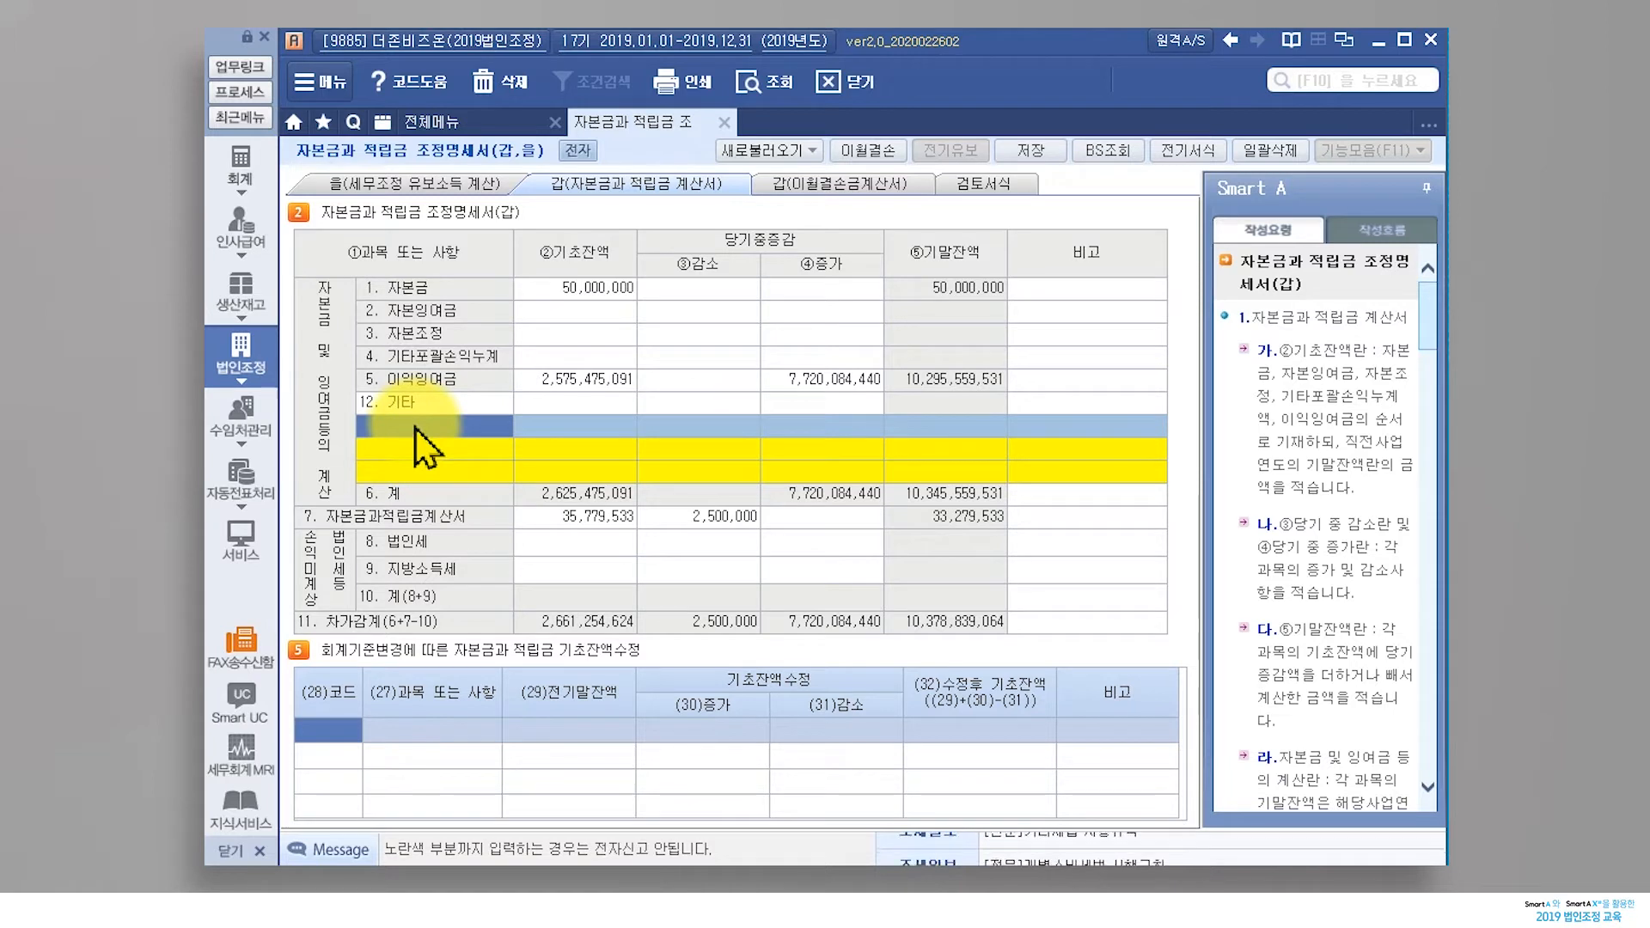
click(540, 427)
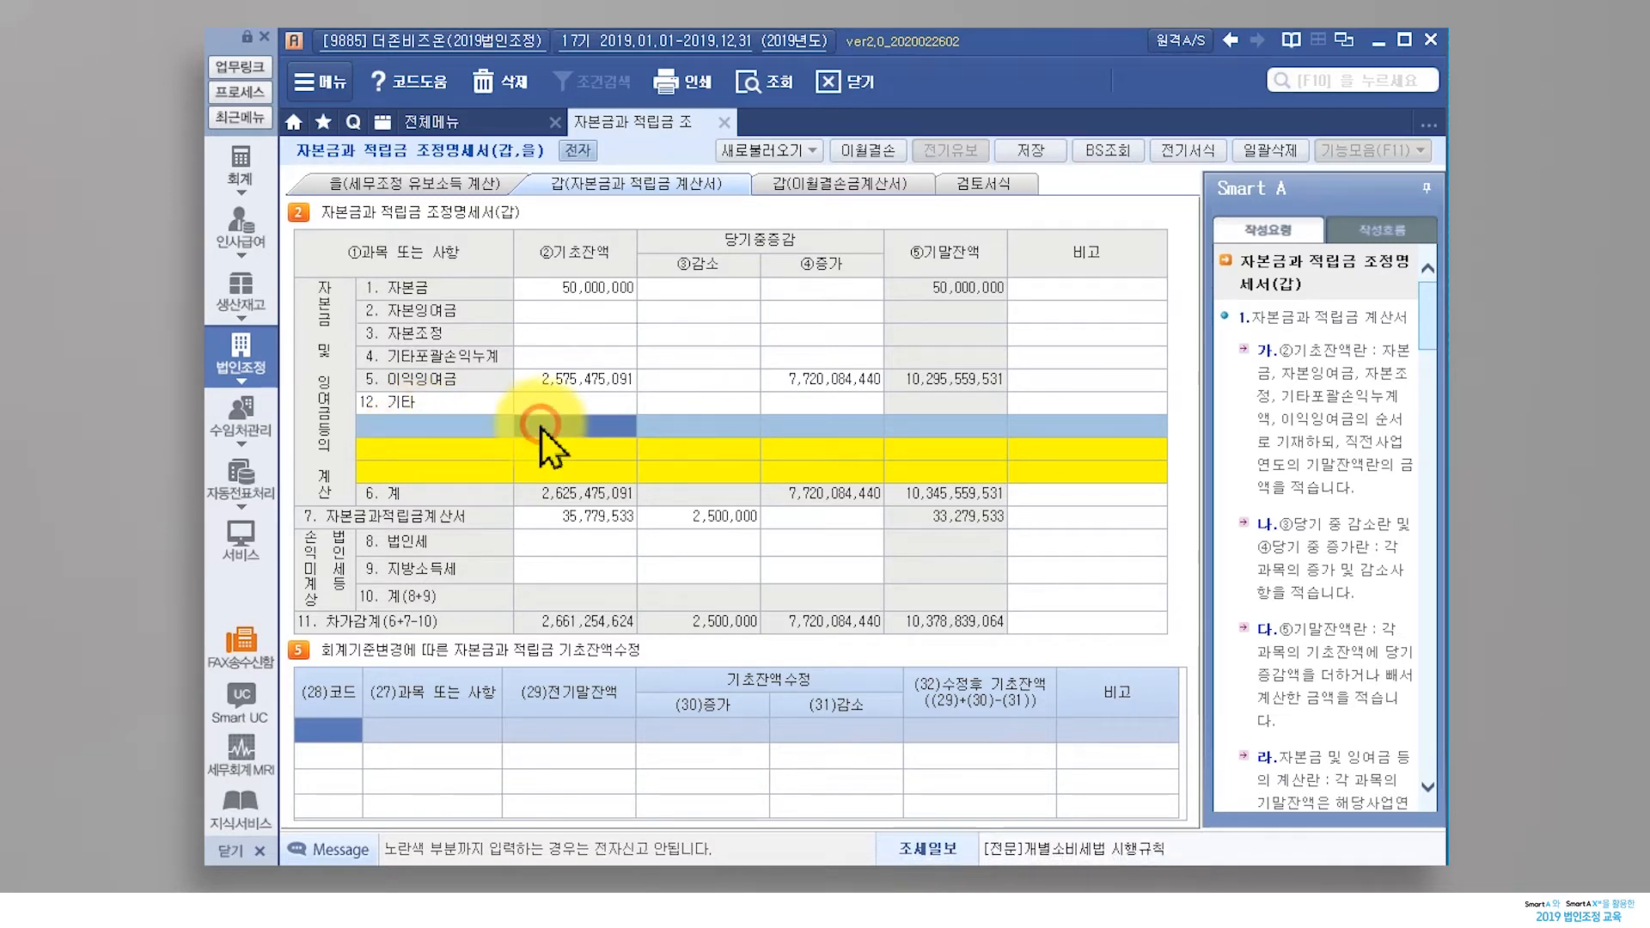
click(483, 435)
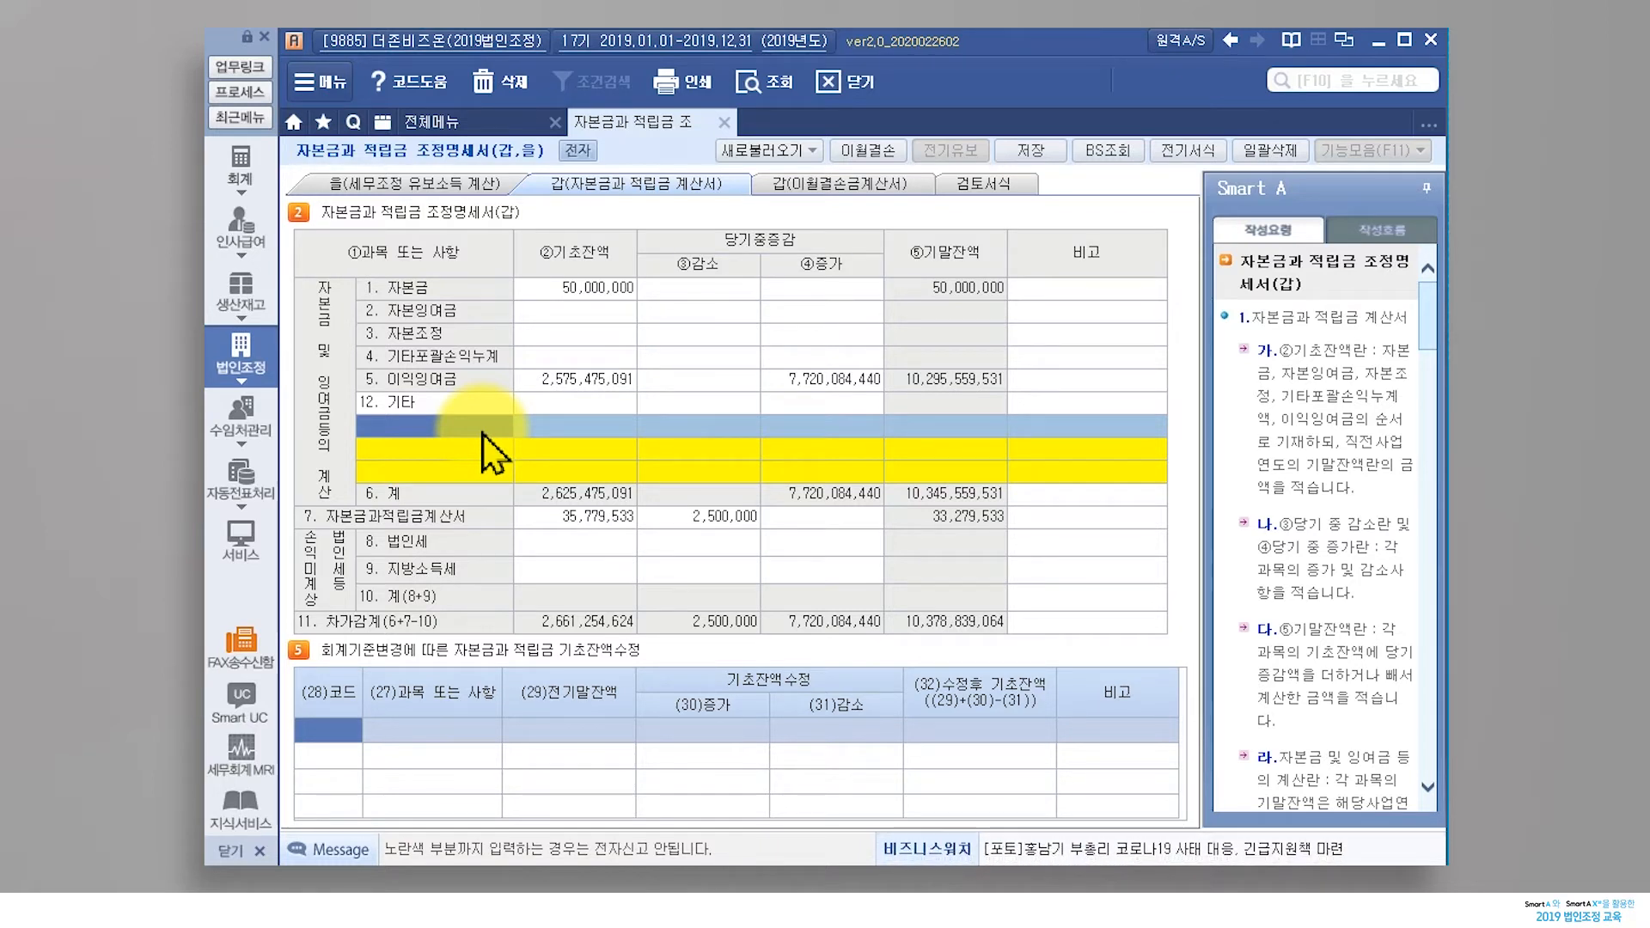
Set the current-period increase (증가) of 자본금 to 10,000,000 and test closing the form, declining the exit
click(854, 333)
click(854, 296)
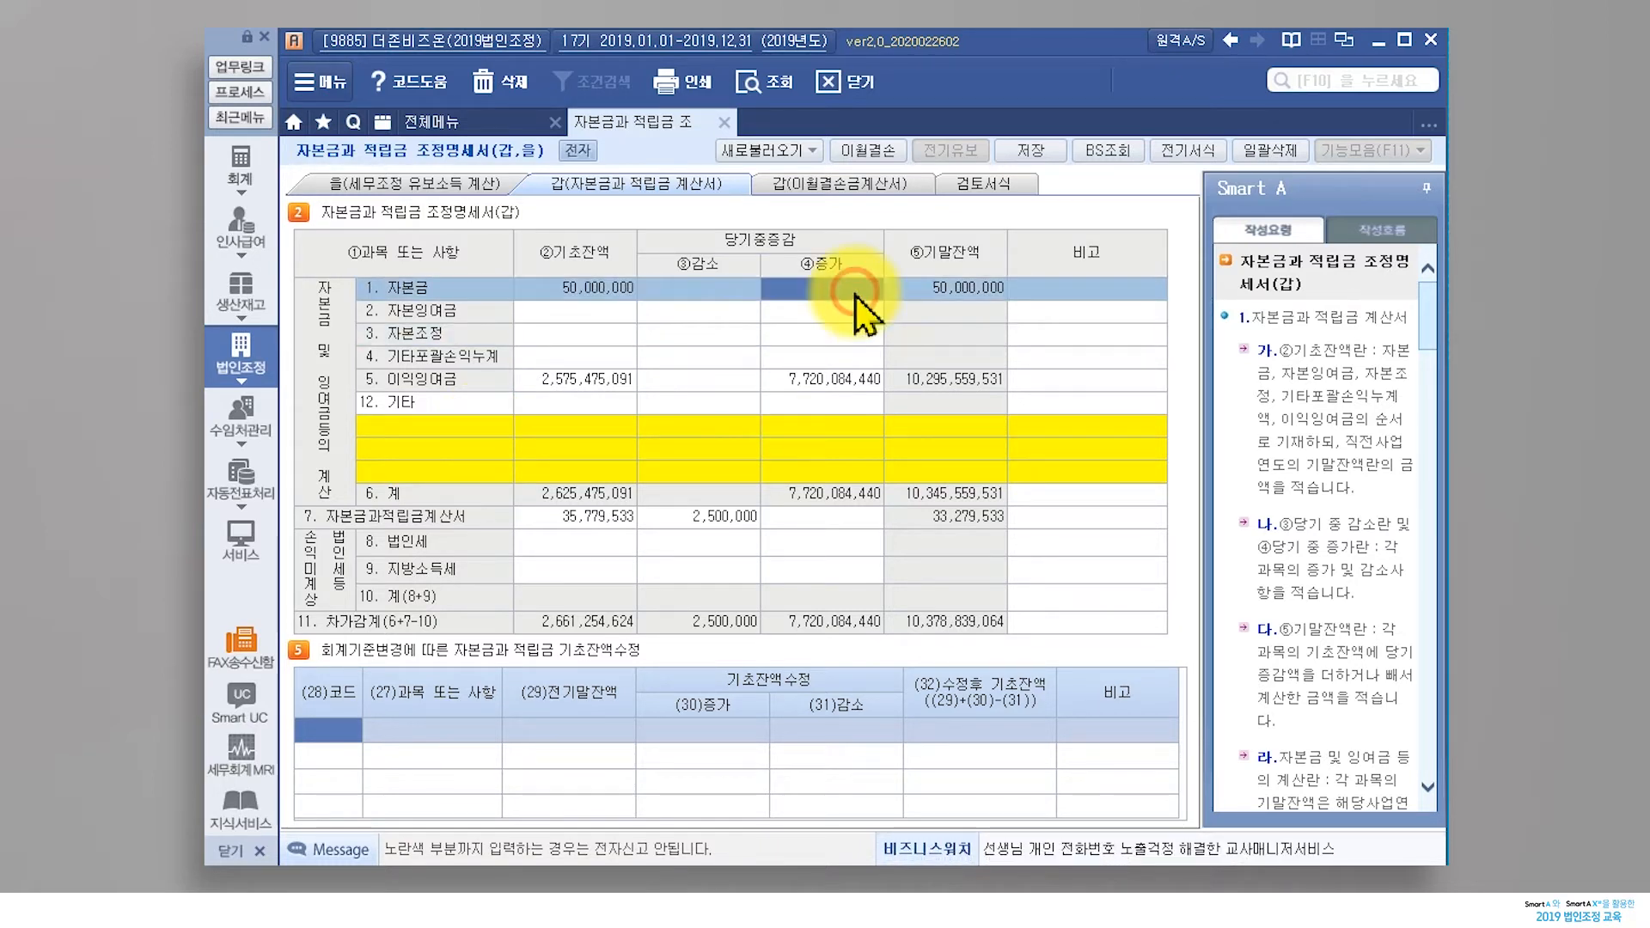
text(1000)
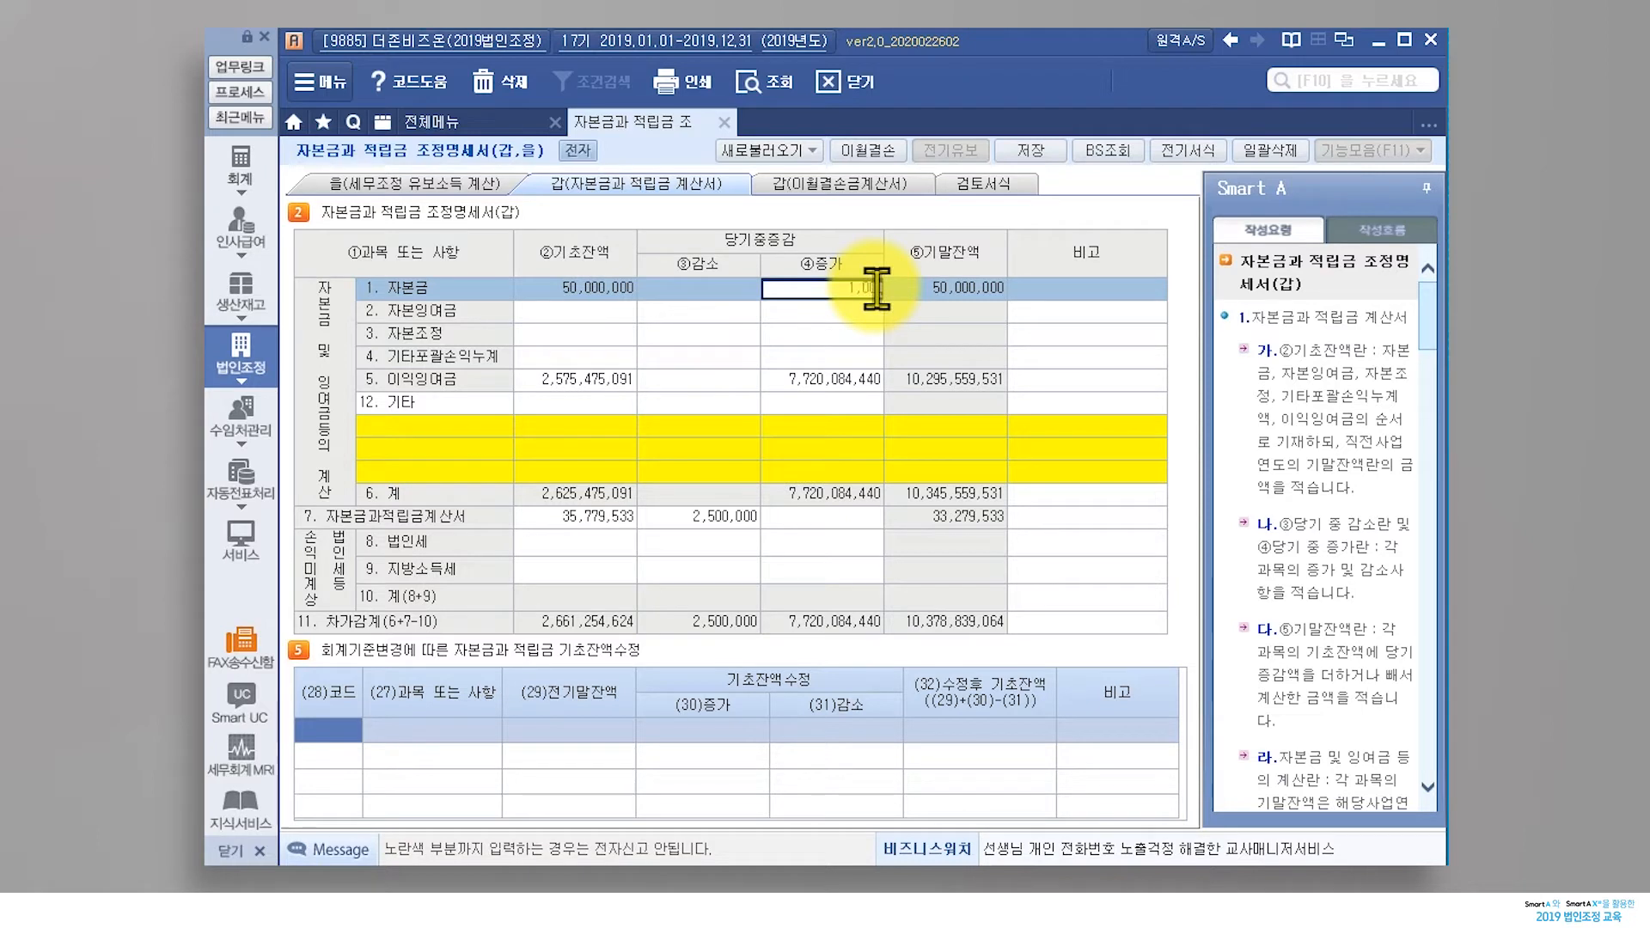
key(Return)
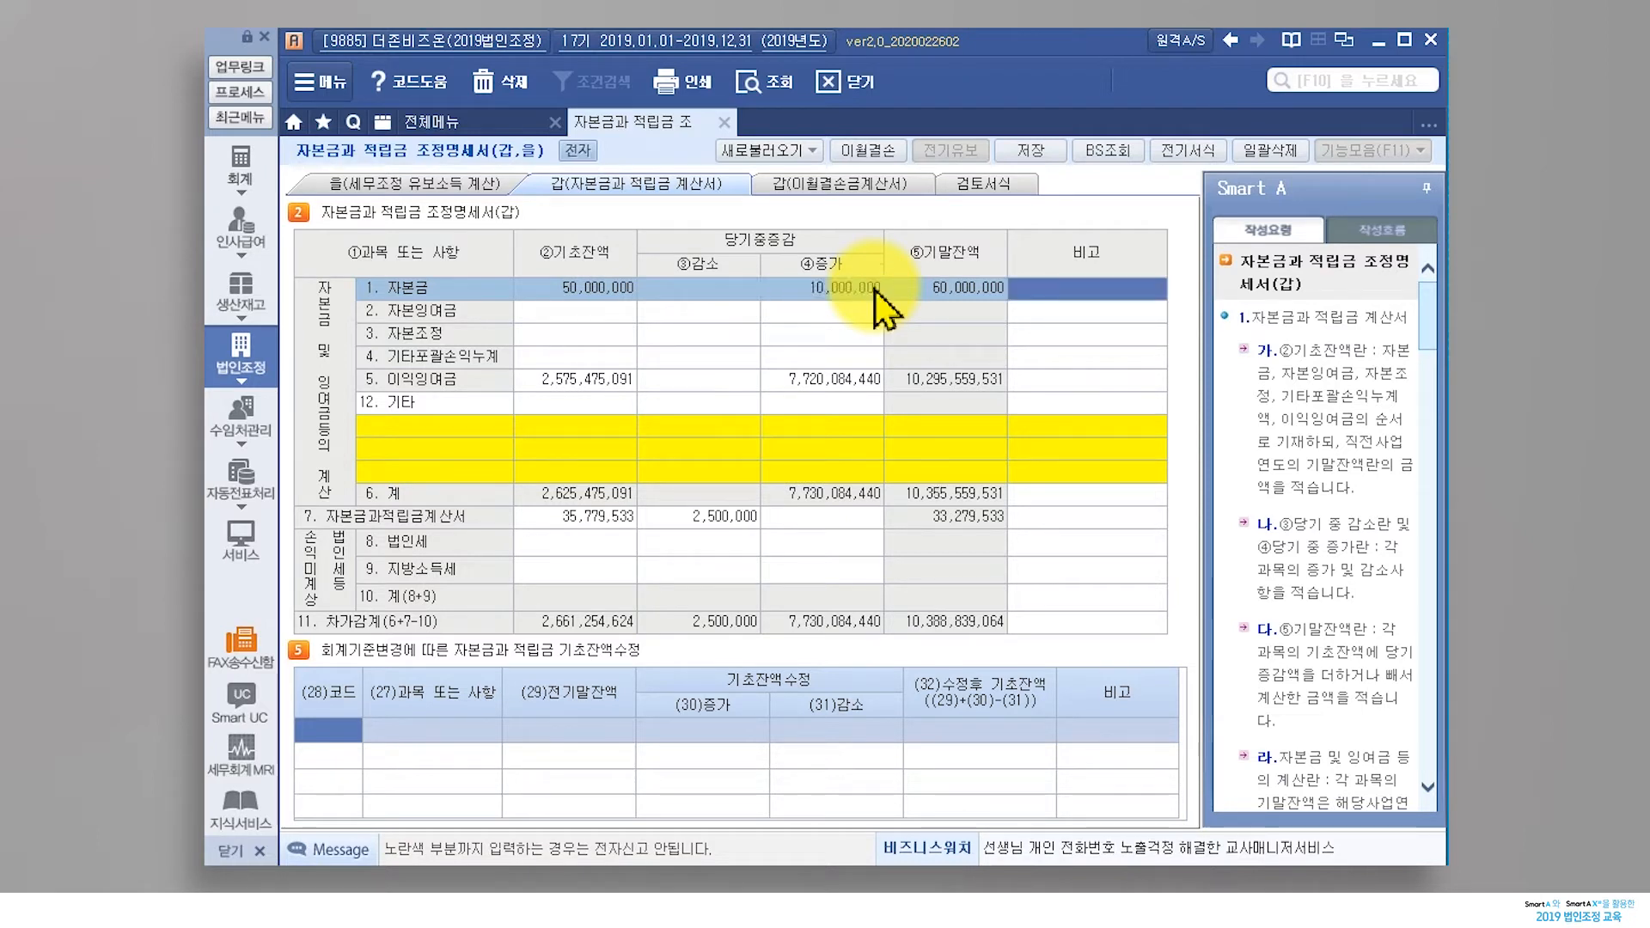
click(722, 123)
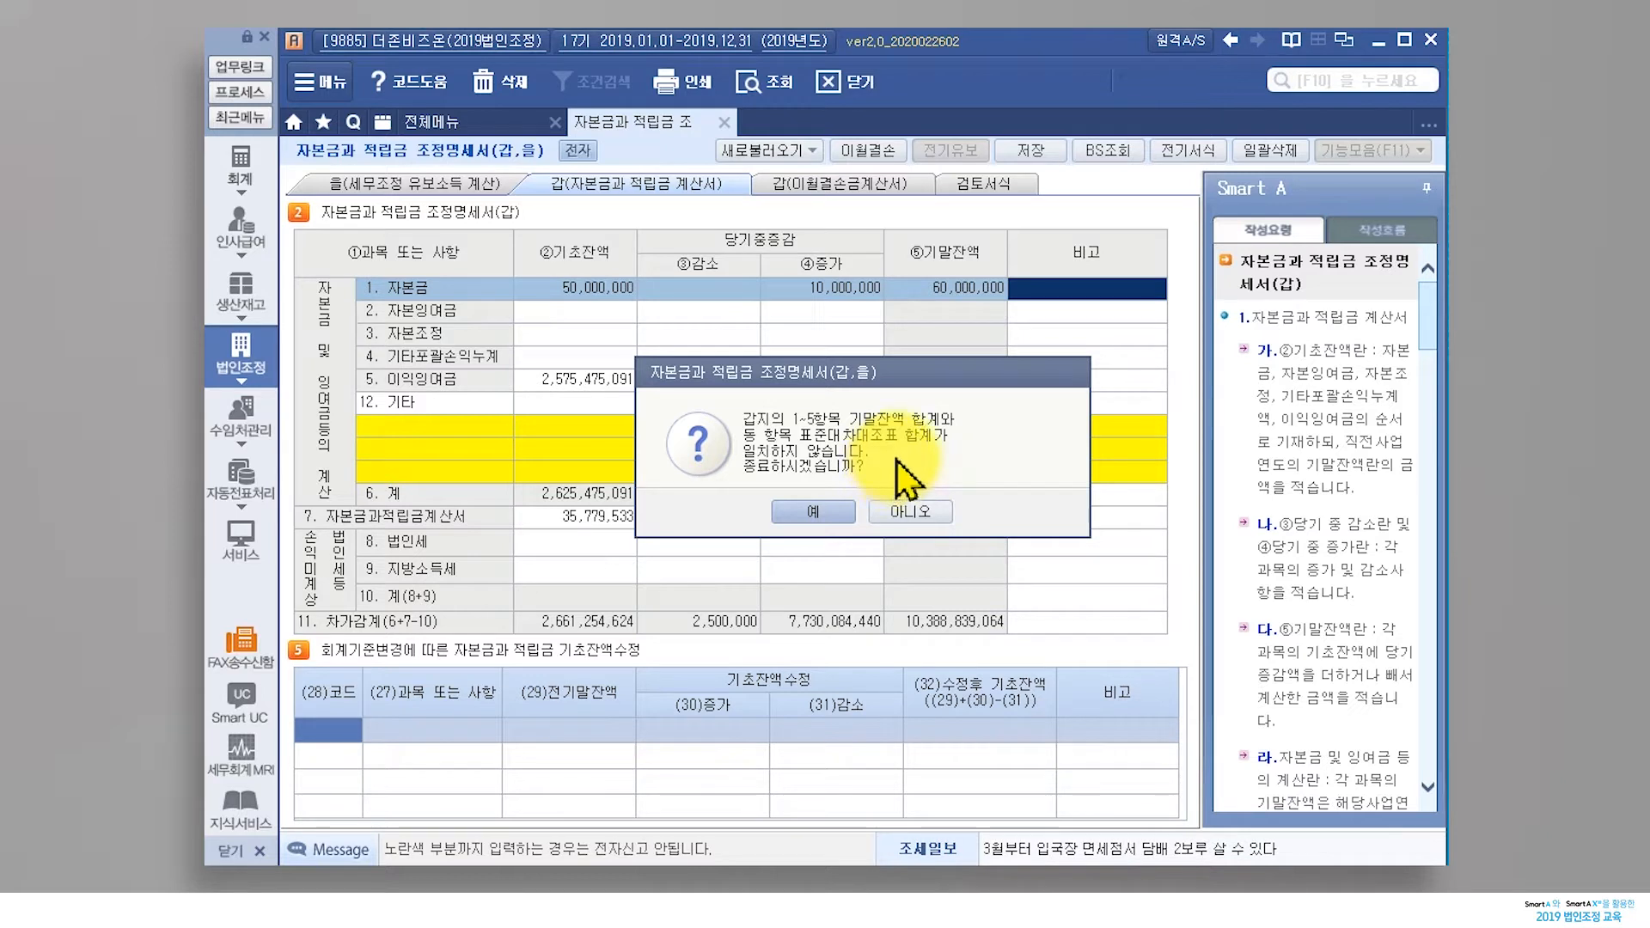
click(926, 518)
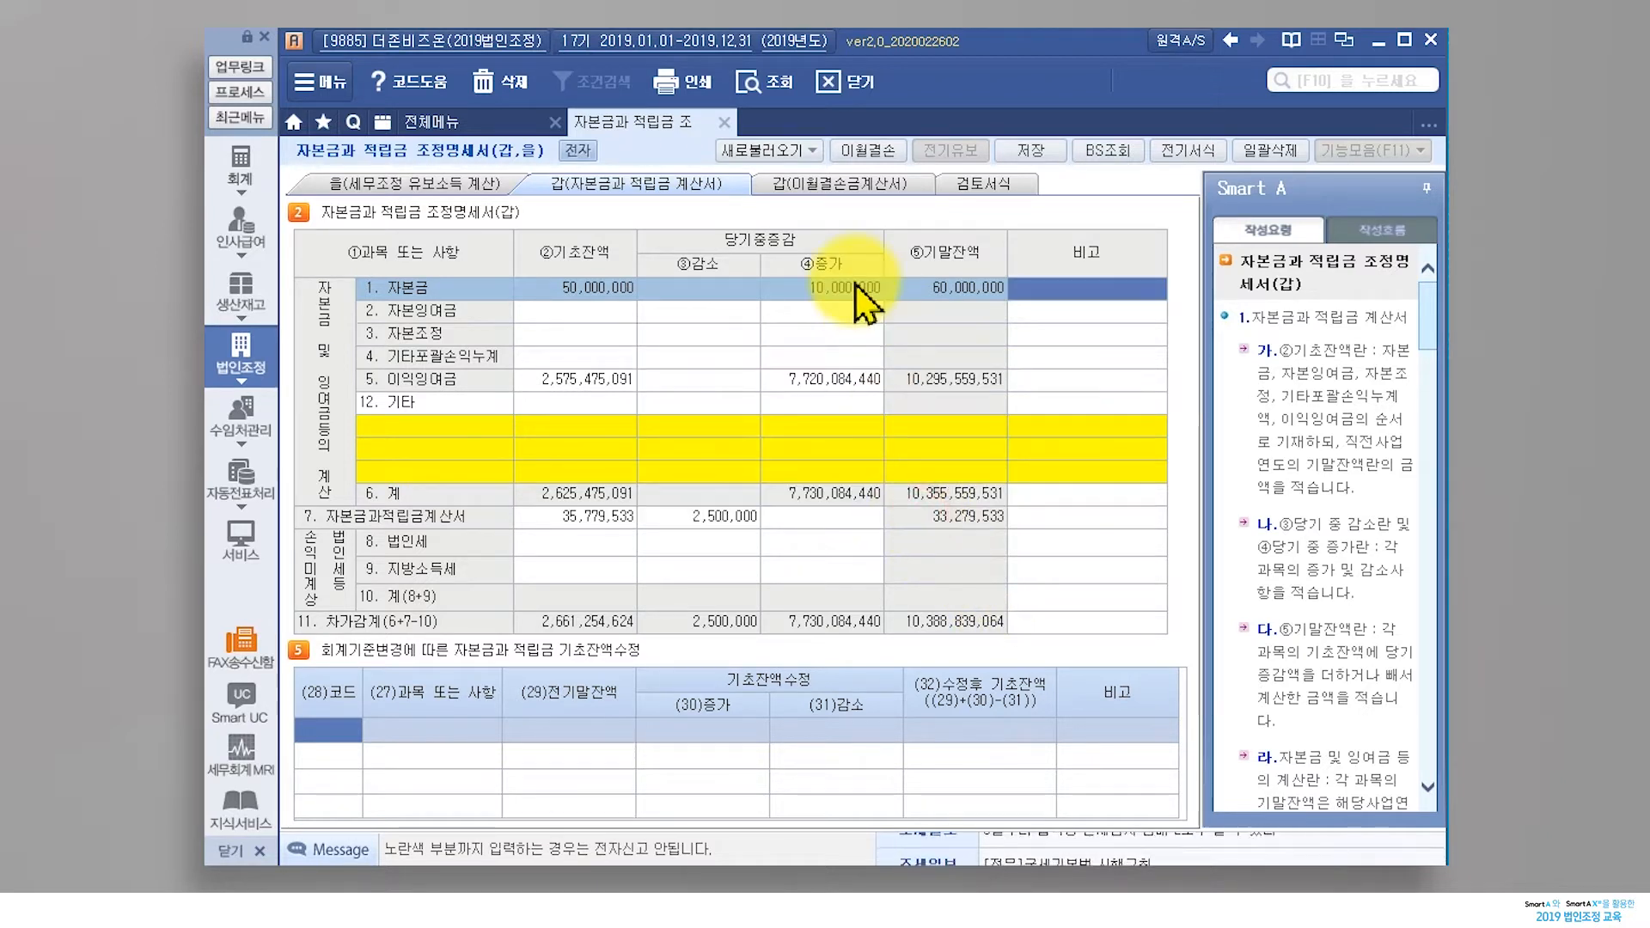
Load the prior-period loss carryforward details into the 갑(이월결손금계산서) sheet
click(844, 182)
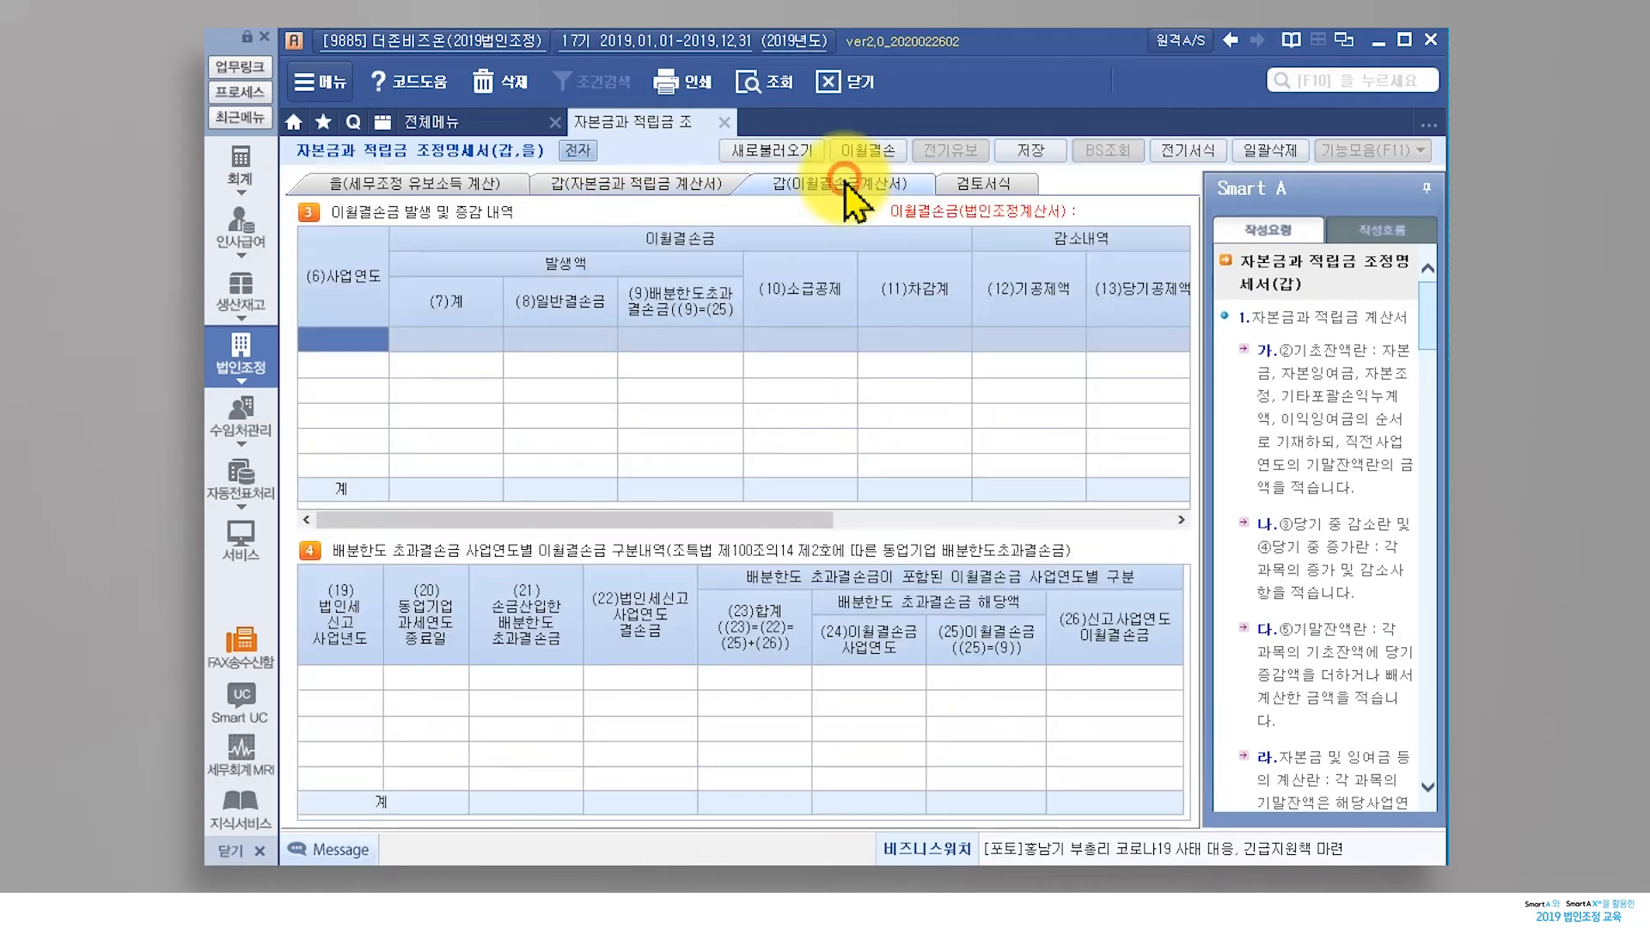
click(779, 150)
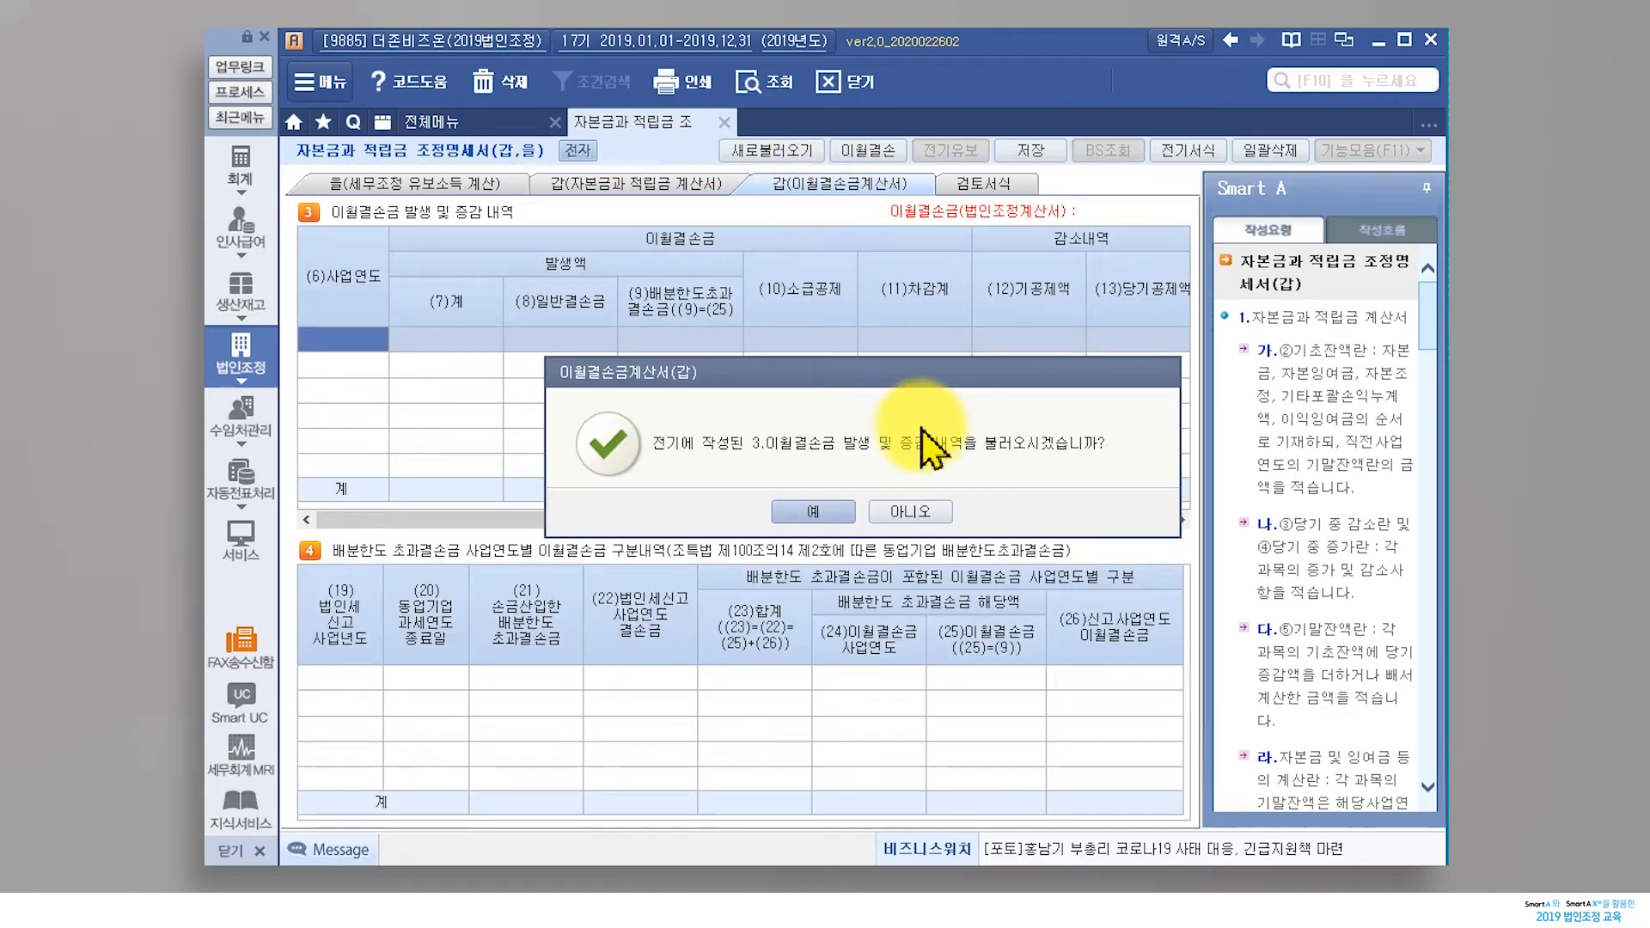
click(815, 511)
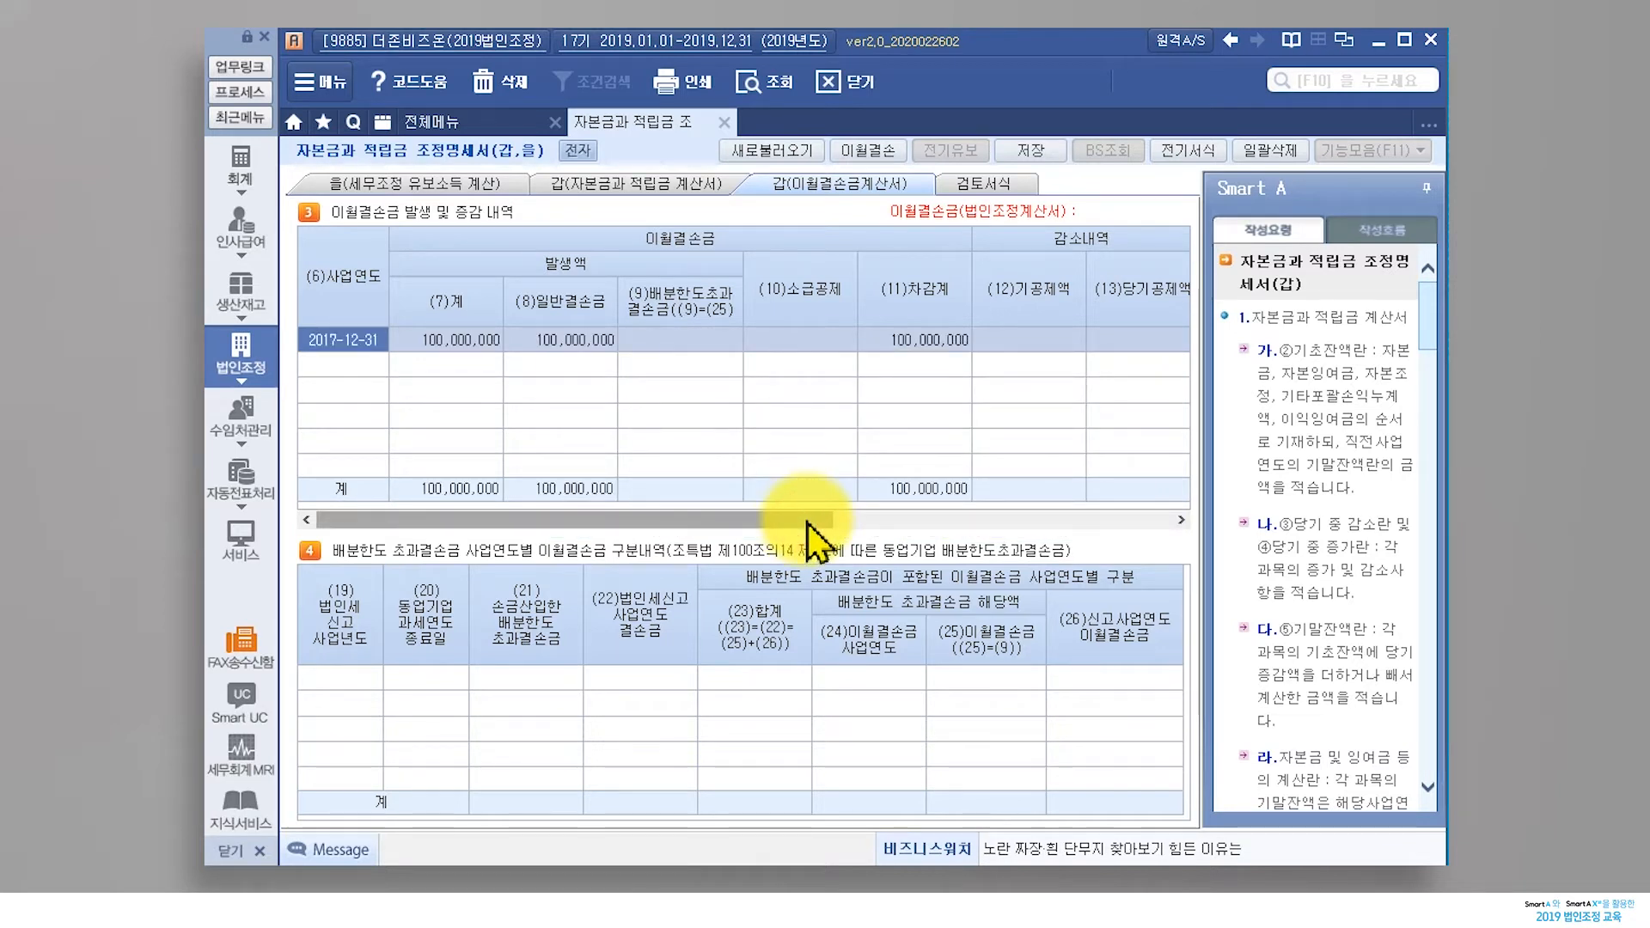
Load the 이월결손금 amount from 법인세과세표준 및 조정계산서 into the loss carryforward sheet
click(653, 340)
drag(624, 519, 674, 522)
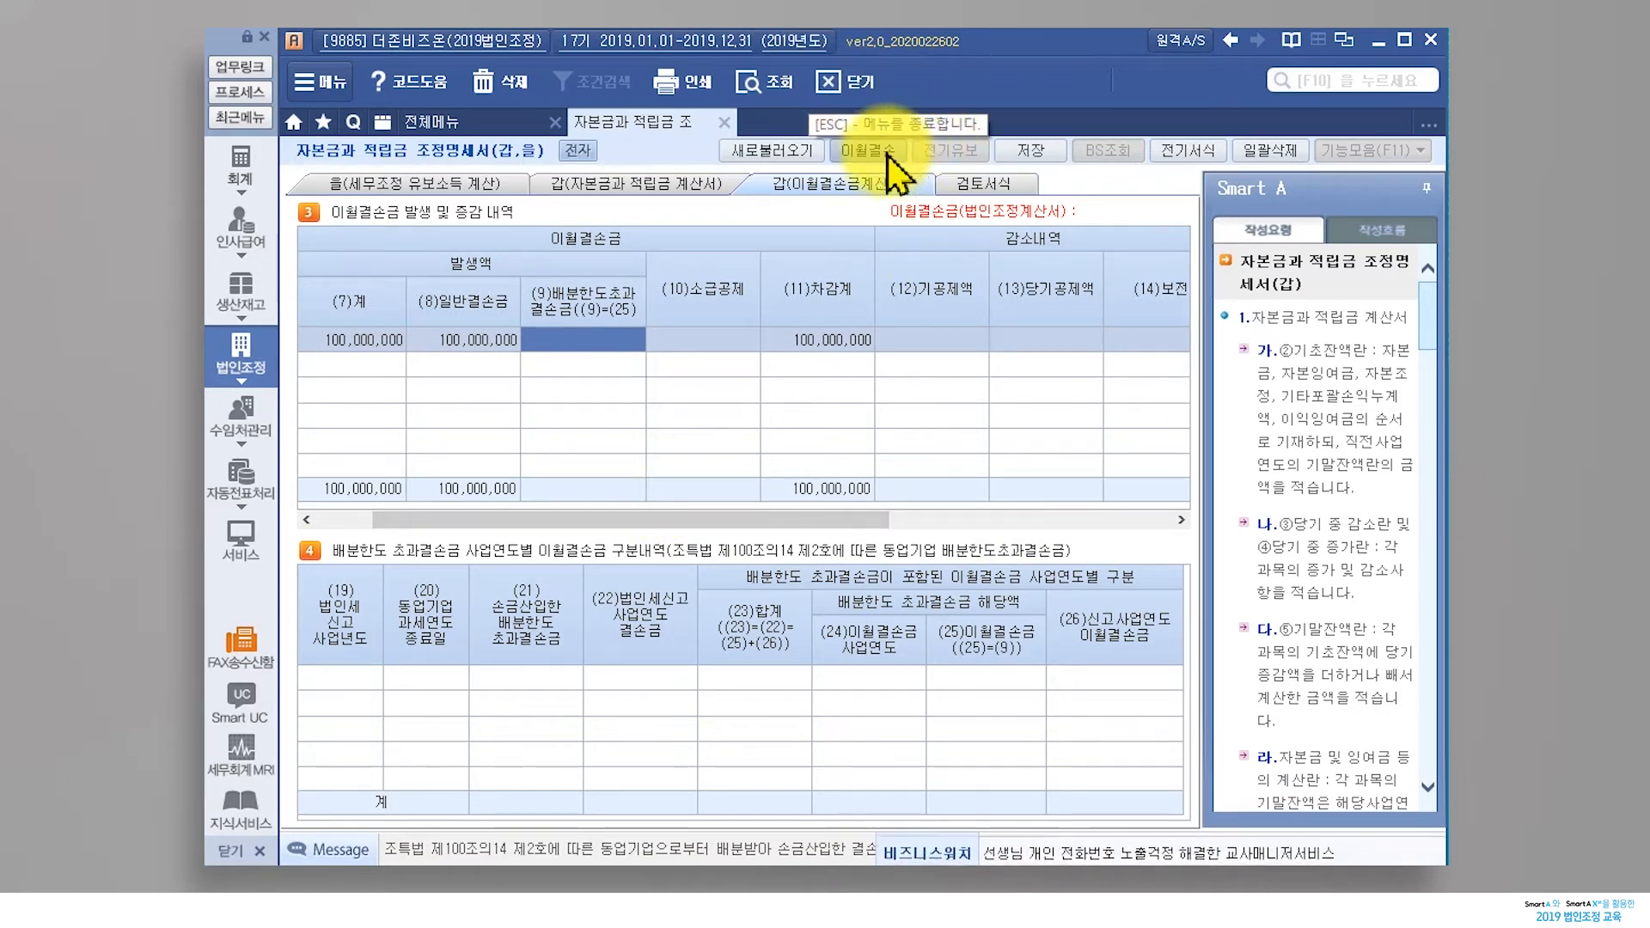
click(869, 153)
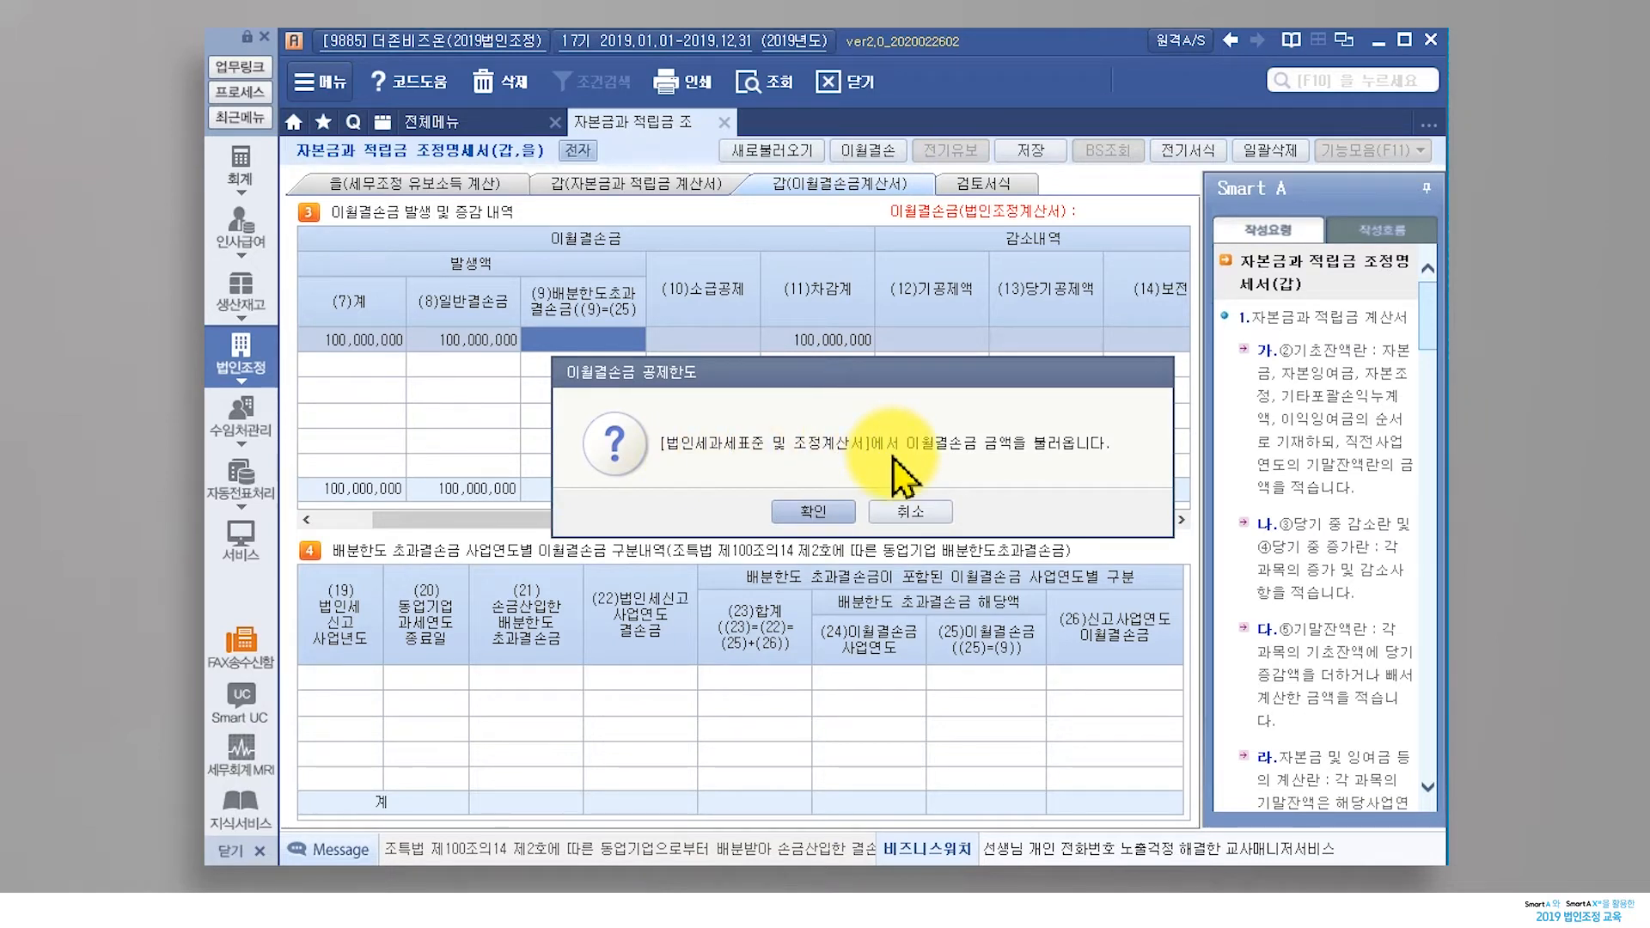
click(815, 512)
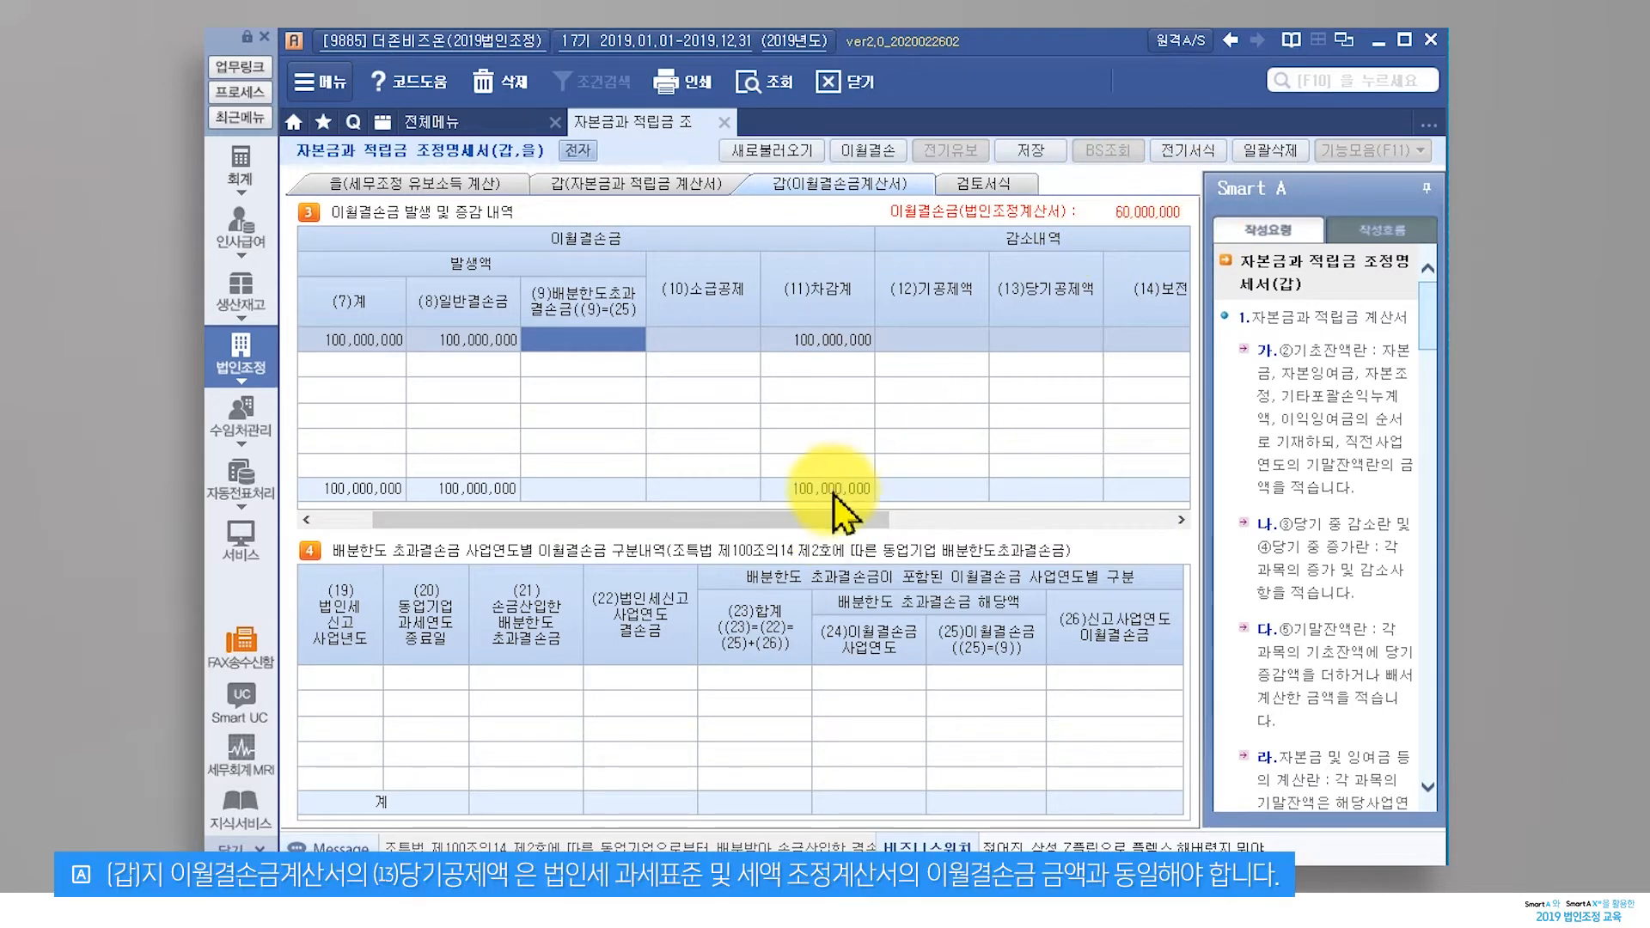
Try 100,000,000 as the (13)당기공제액 of the loss carryforward row and settle it at 60,000,000, matching the 이월결손금(법인조정계산서) amount
click(838, 523)
drag(778, 521, 1131, 528)
click(603, 345)
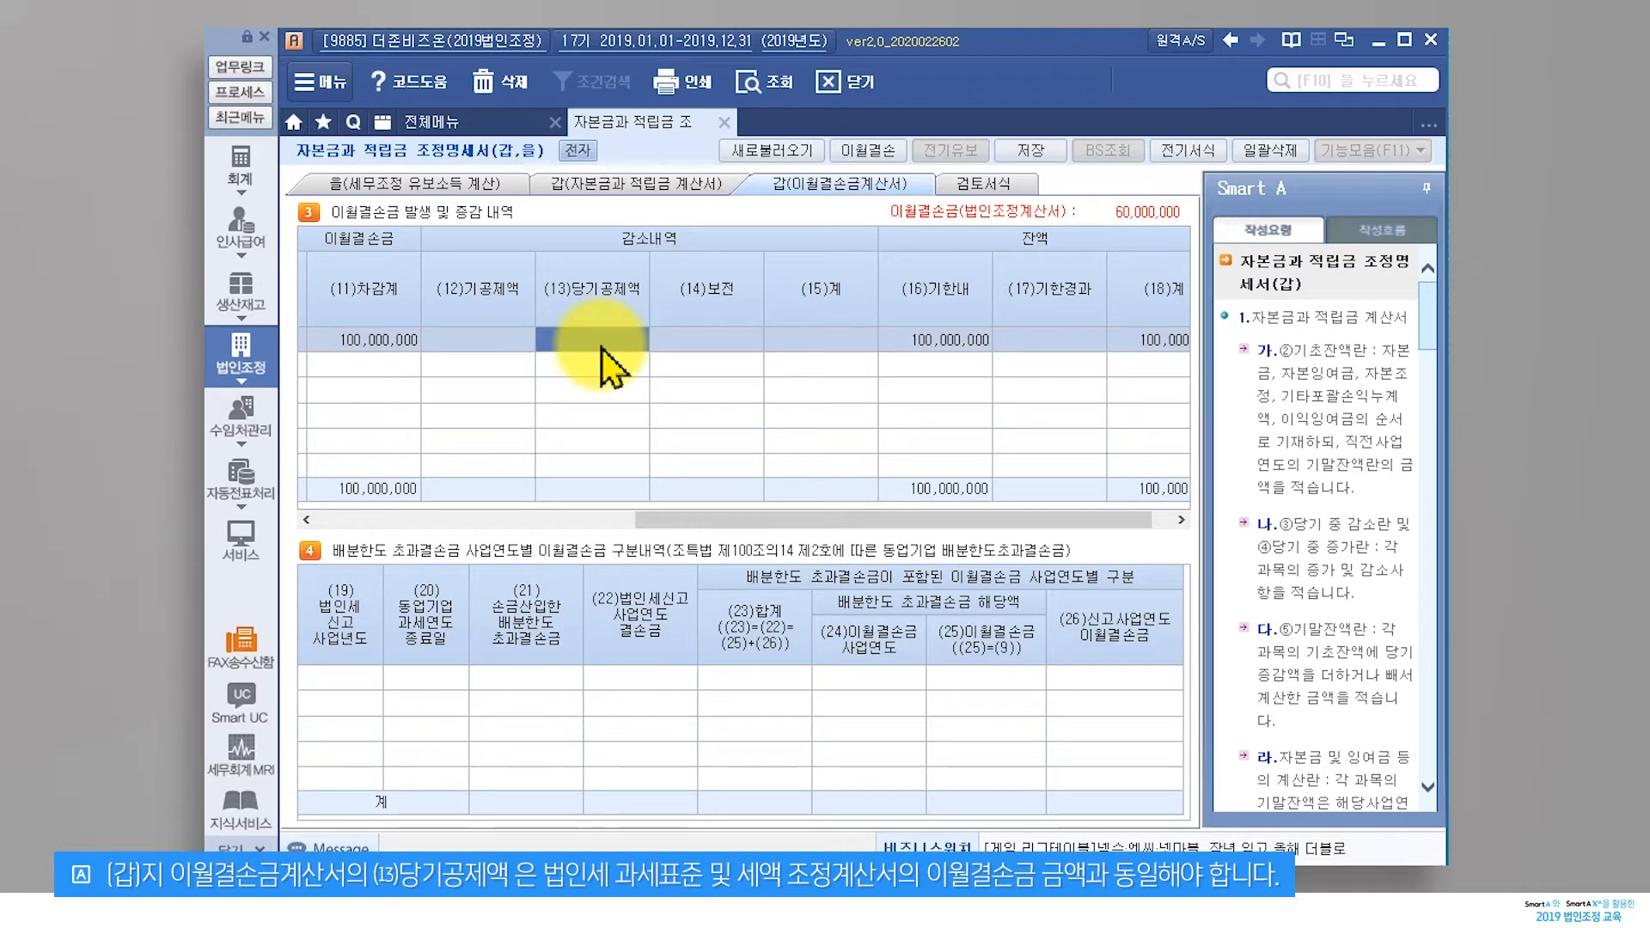
text(100,000,00)
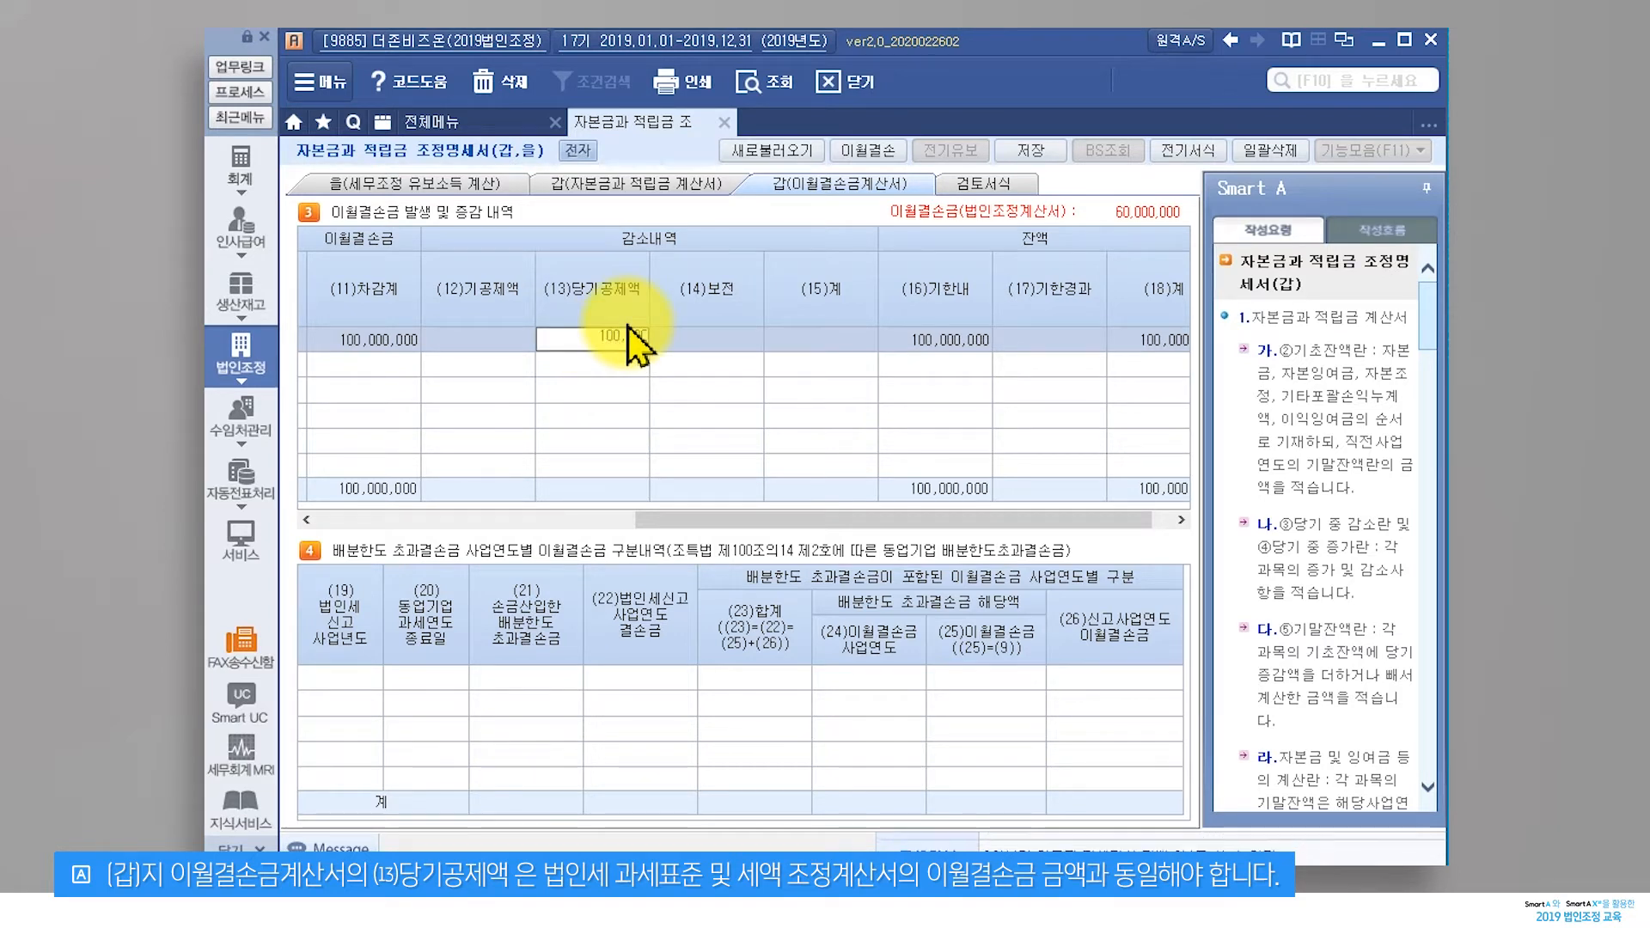
text(0)
key(Return)
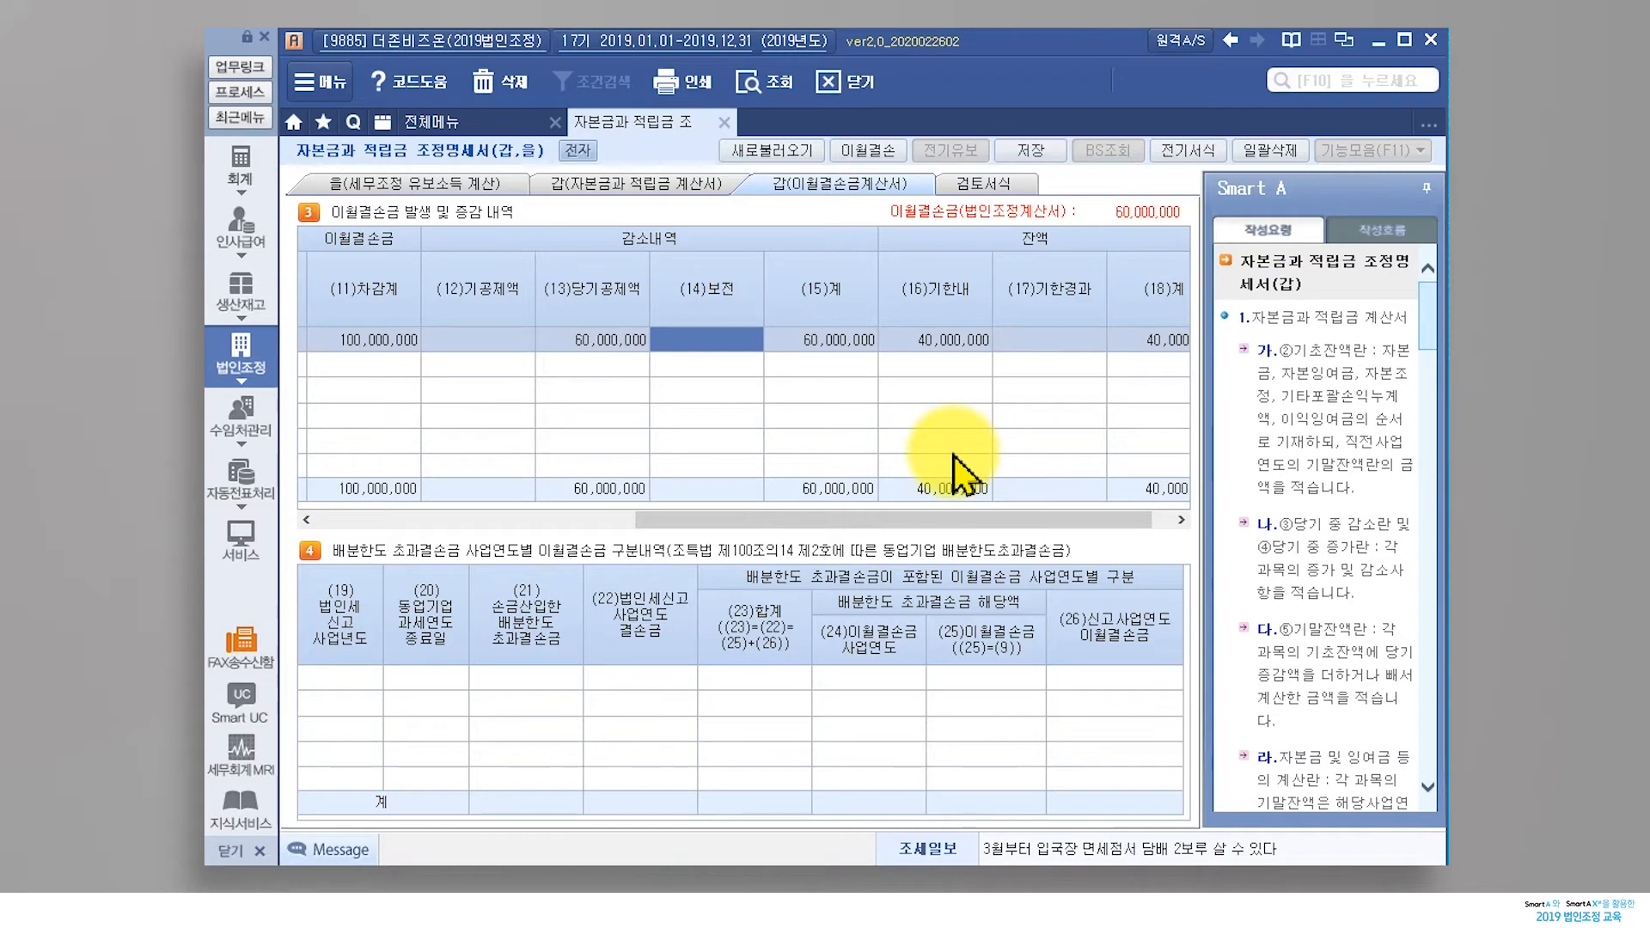
Open 법인세과세표준 및 세액조정계산서 from the full menu and save it
click(482, 122)
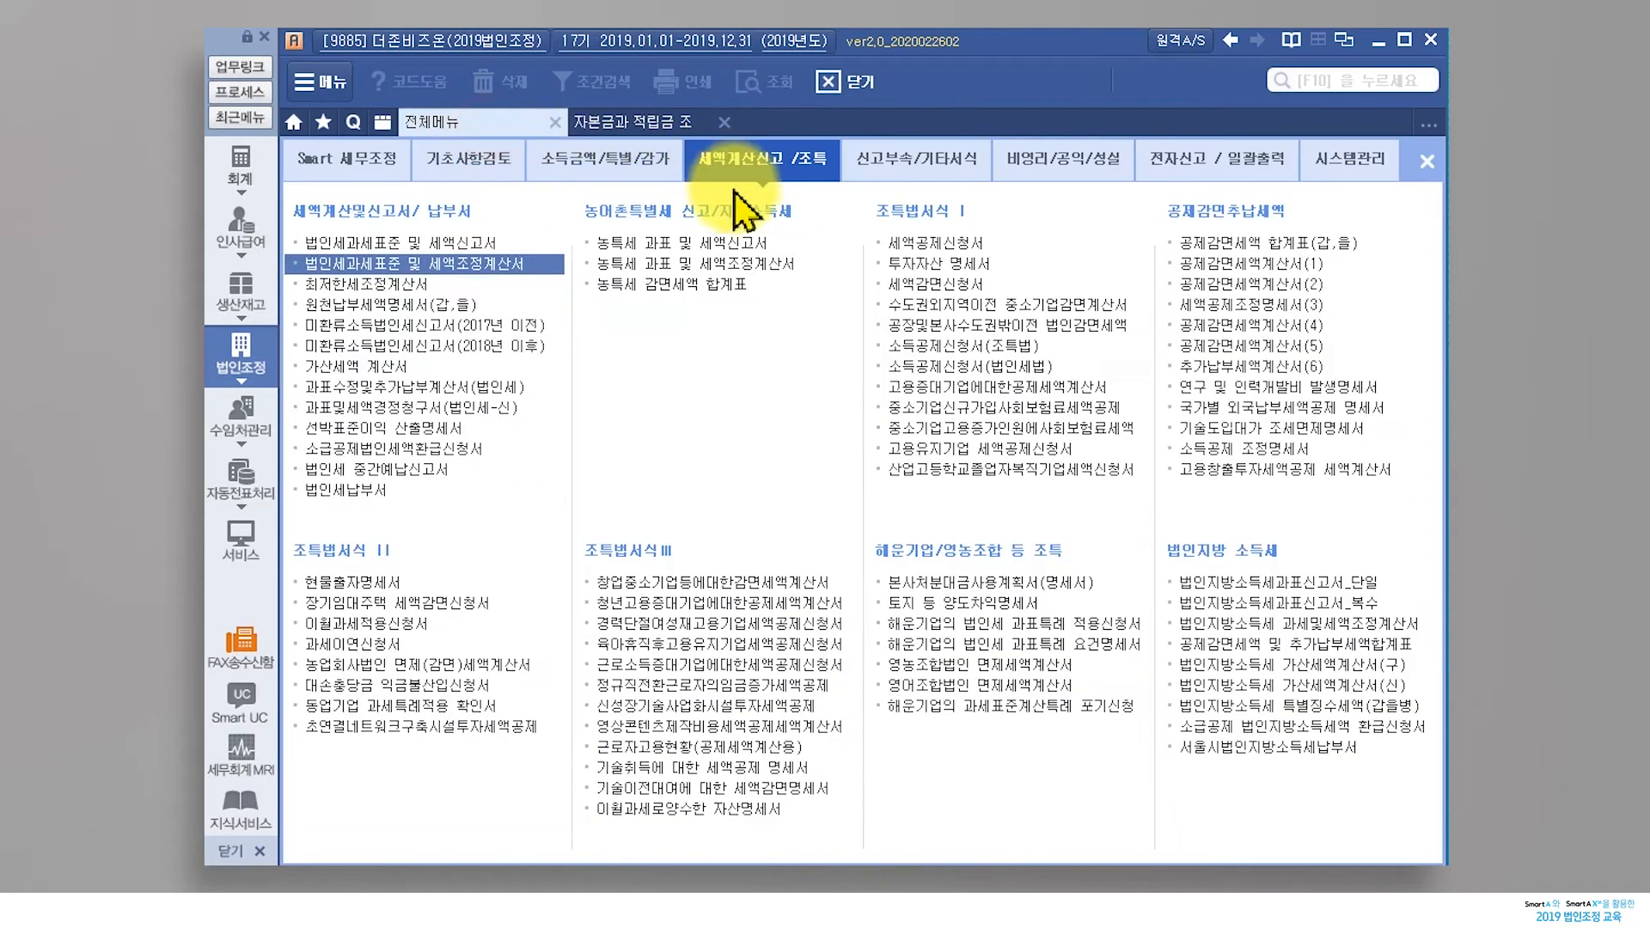
click(490, 266)
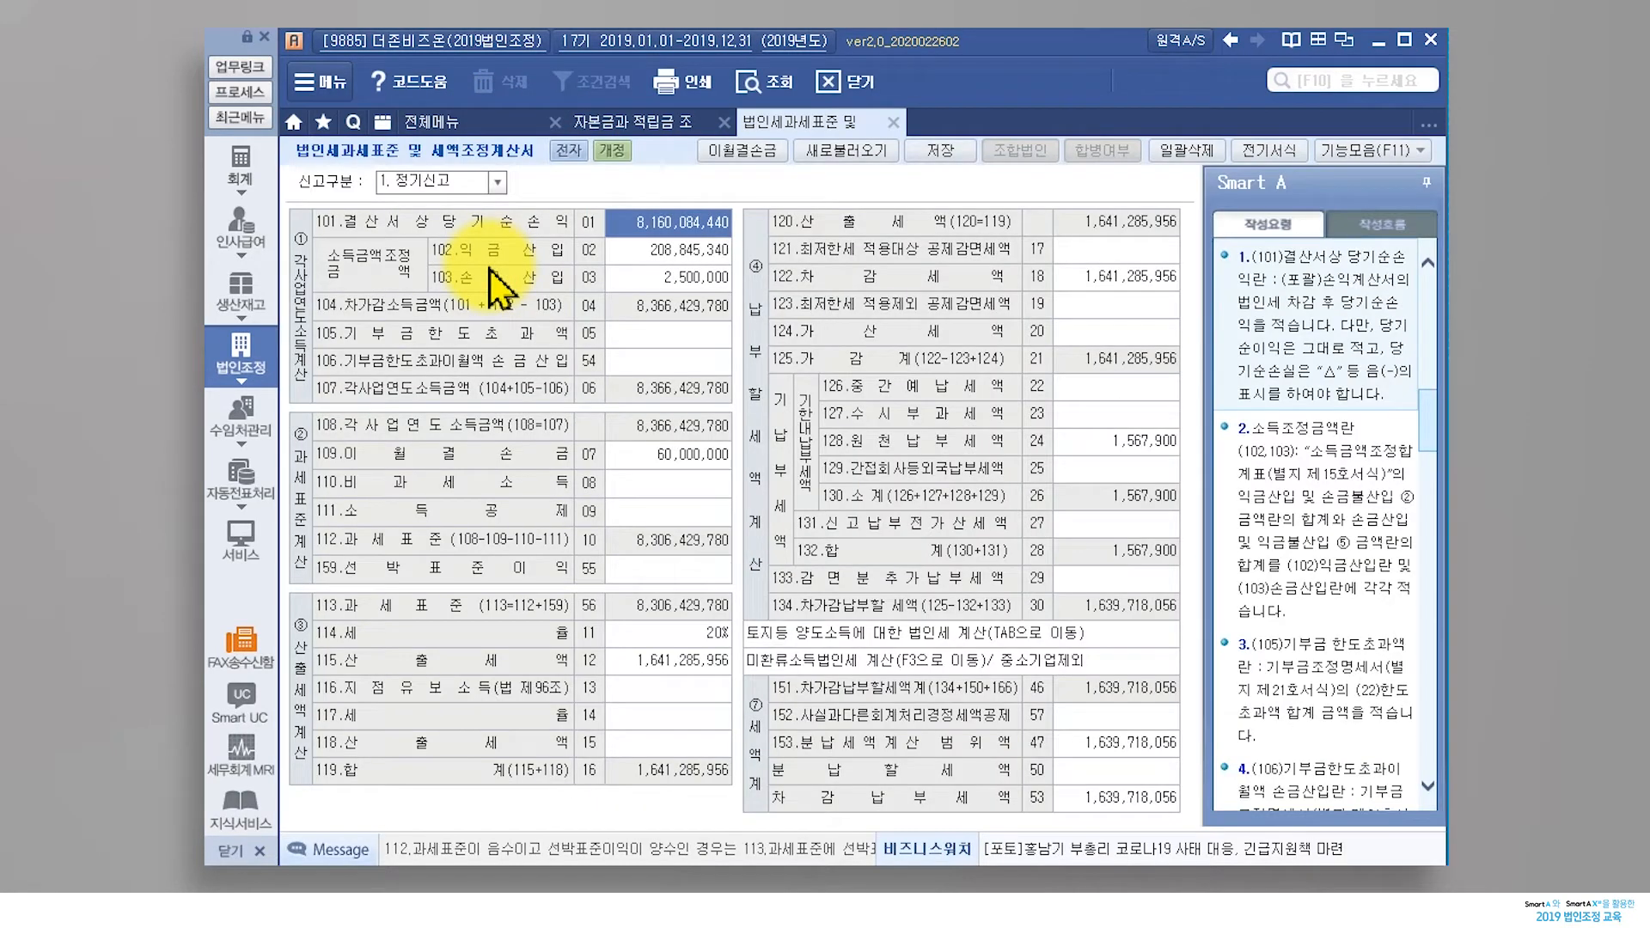
click(943, 166)
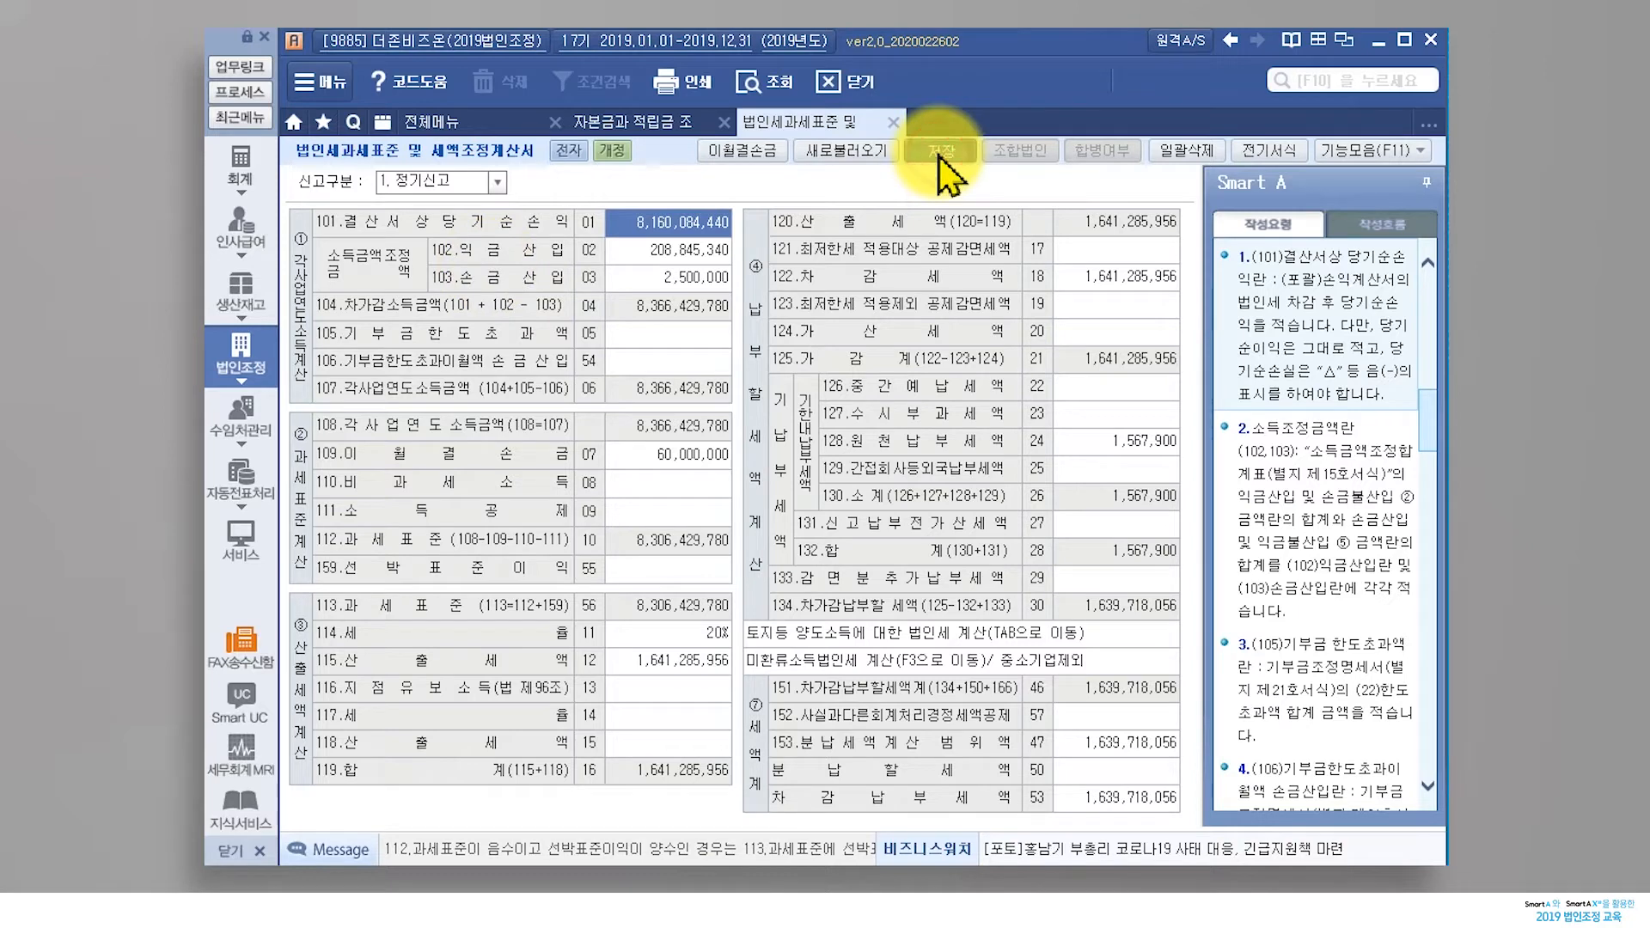
click(851, 516)
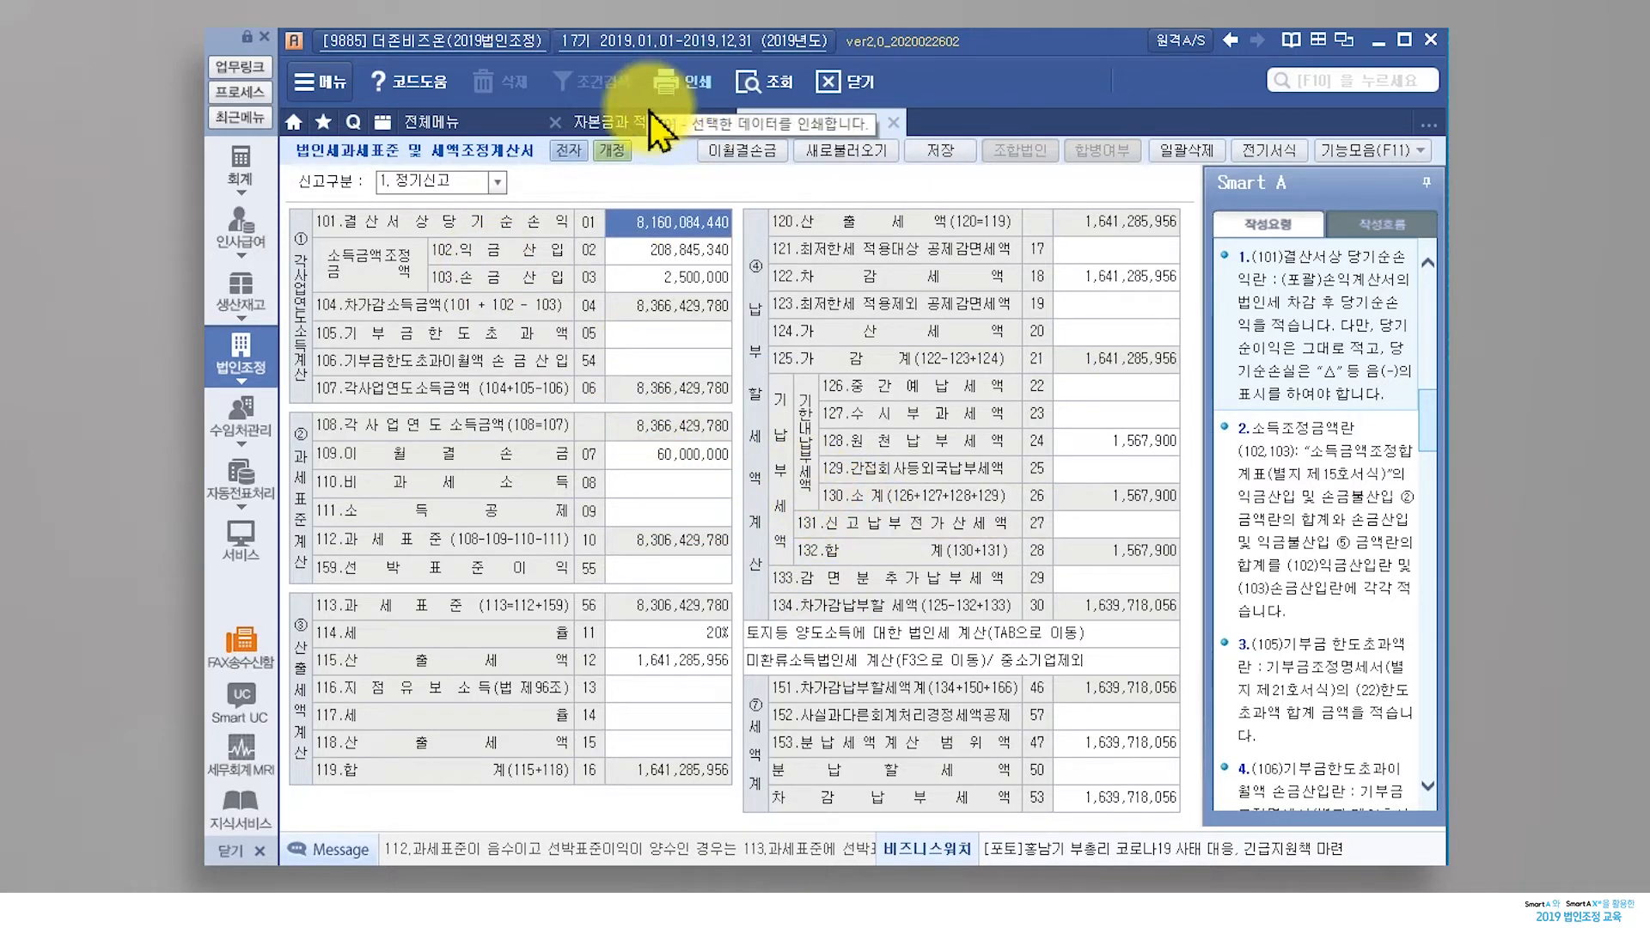
Return to 자본금과 적립금 조정명세서 and reload the 이월결손금 amount into the loss carryforward sheet
click(628, 125)
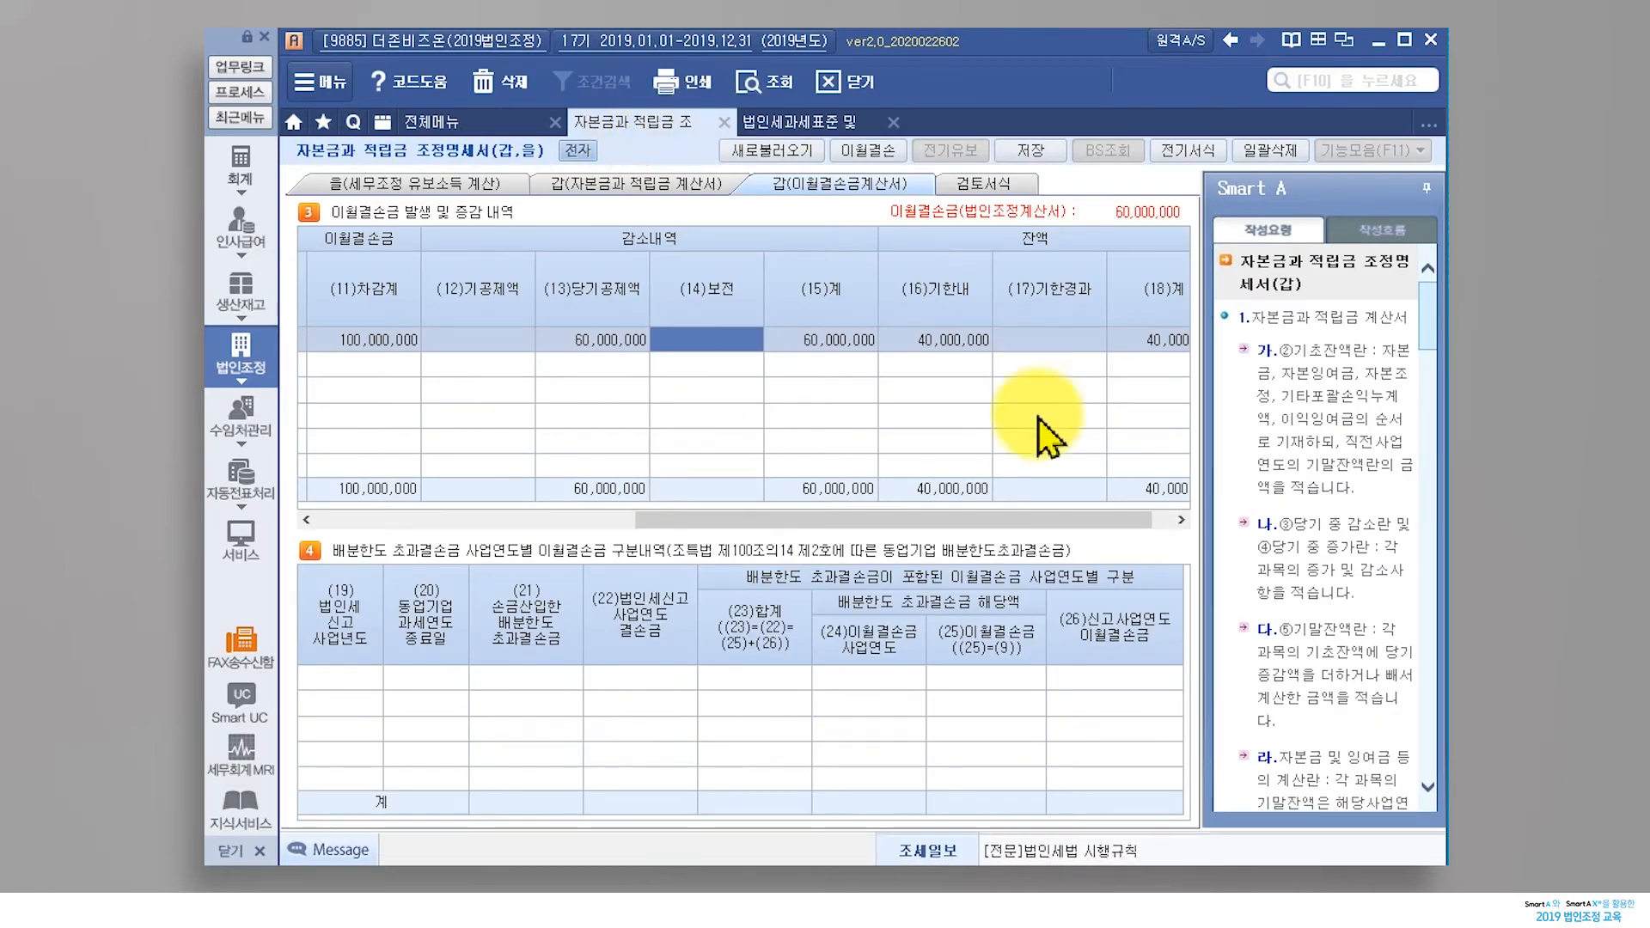
click(884, 149)
click(821, 515)
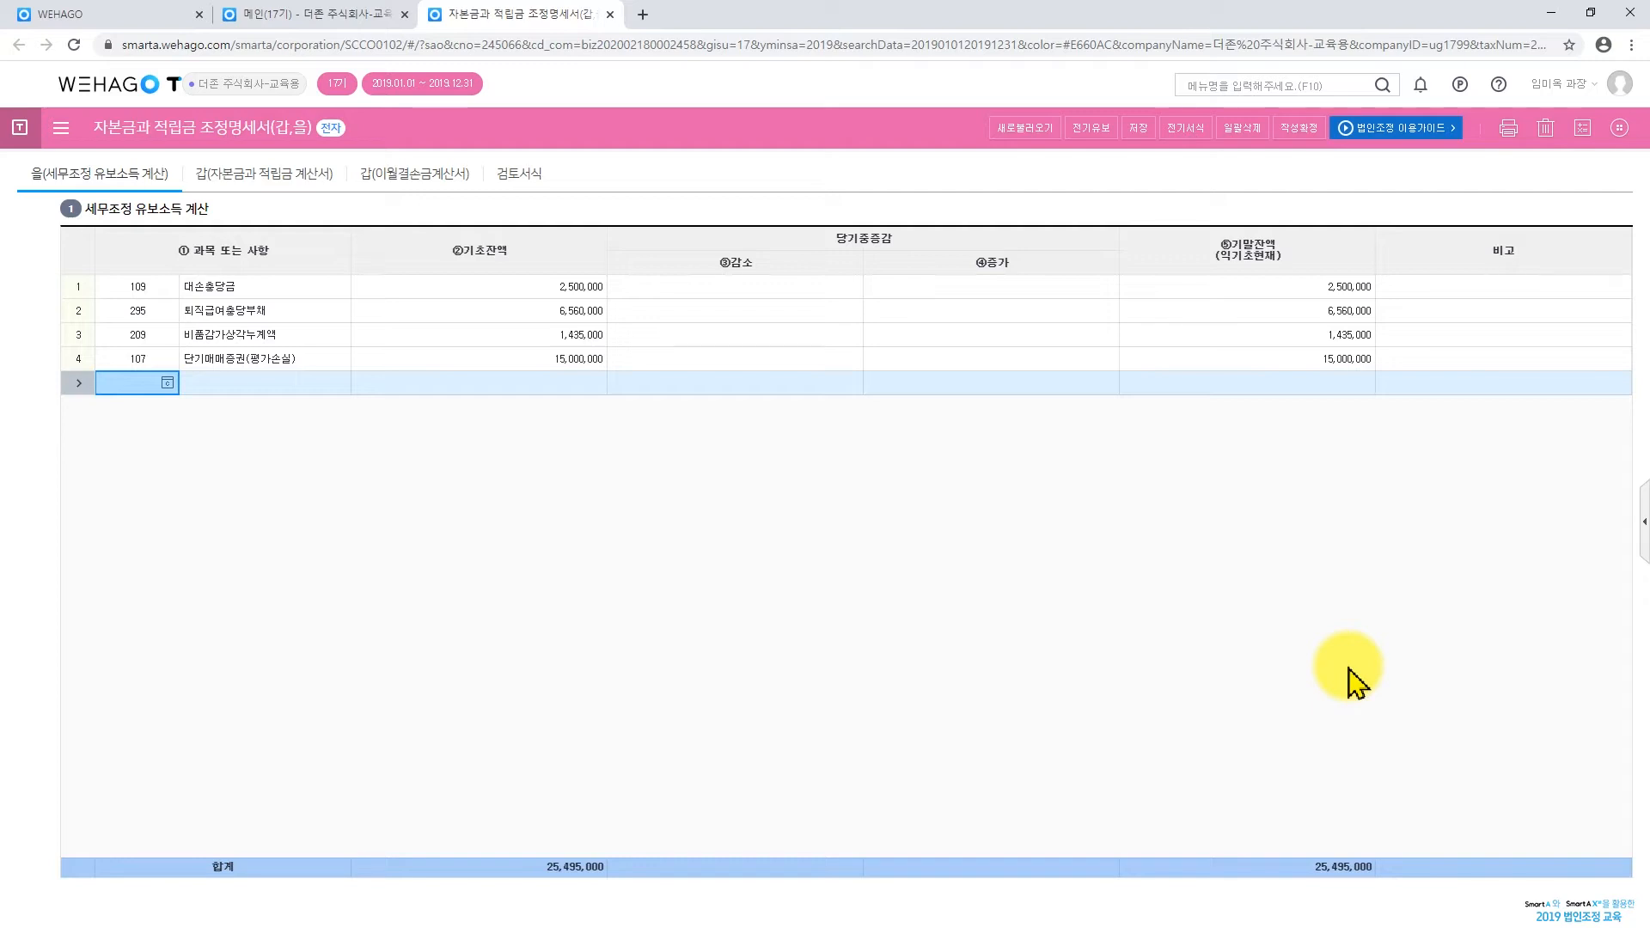
In WEHAGO T, reload the 을 sheet from the saved 소득금액합계표 data and check the 대손충당금 row's beginning balance, decrease and ending balance
click(1025, 130)
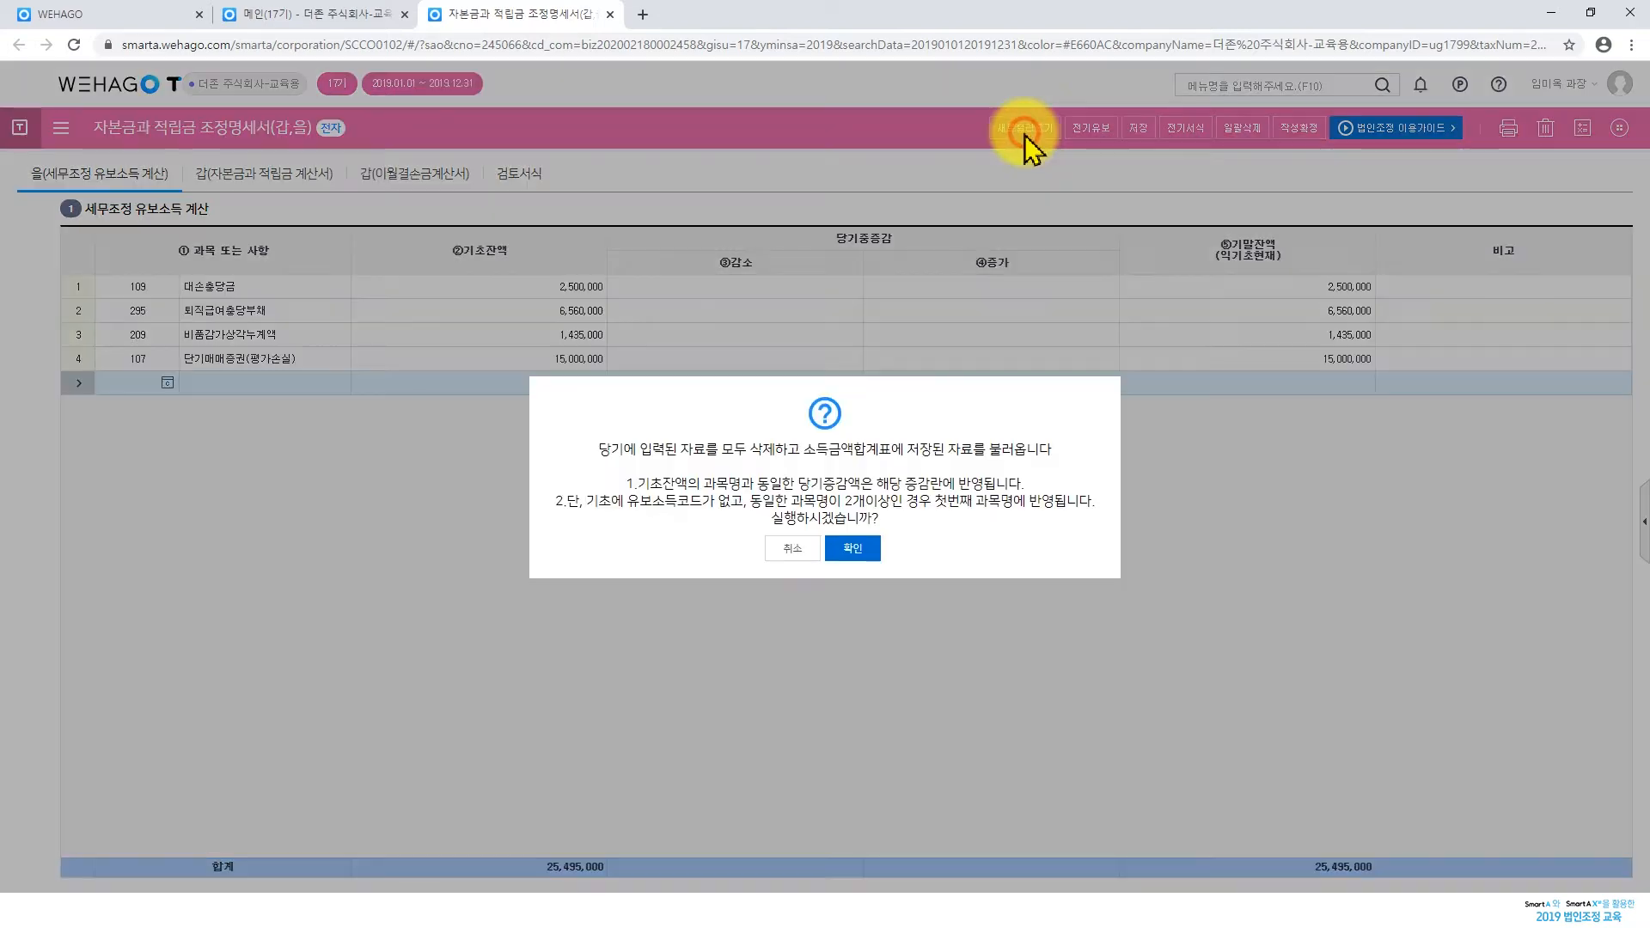
click(856, 550)
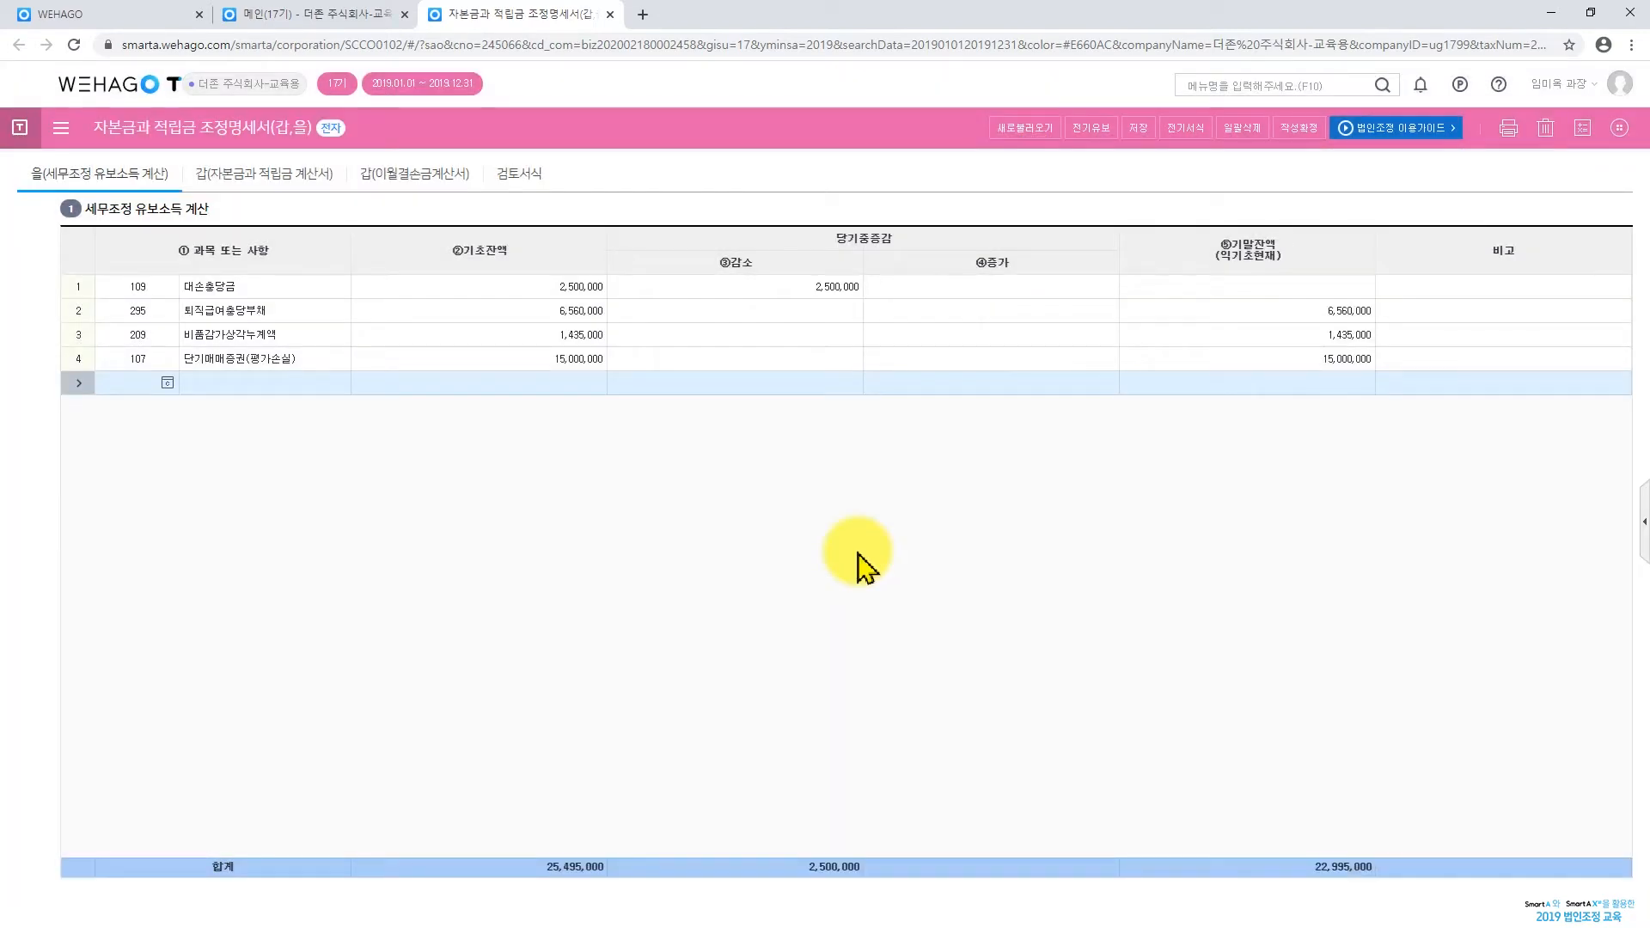
click(602, 289)
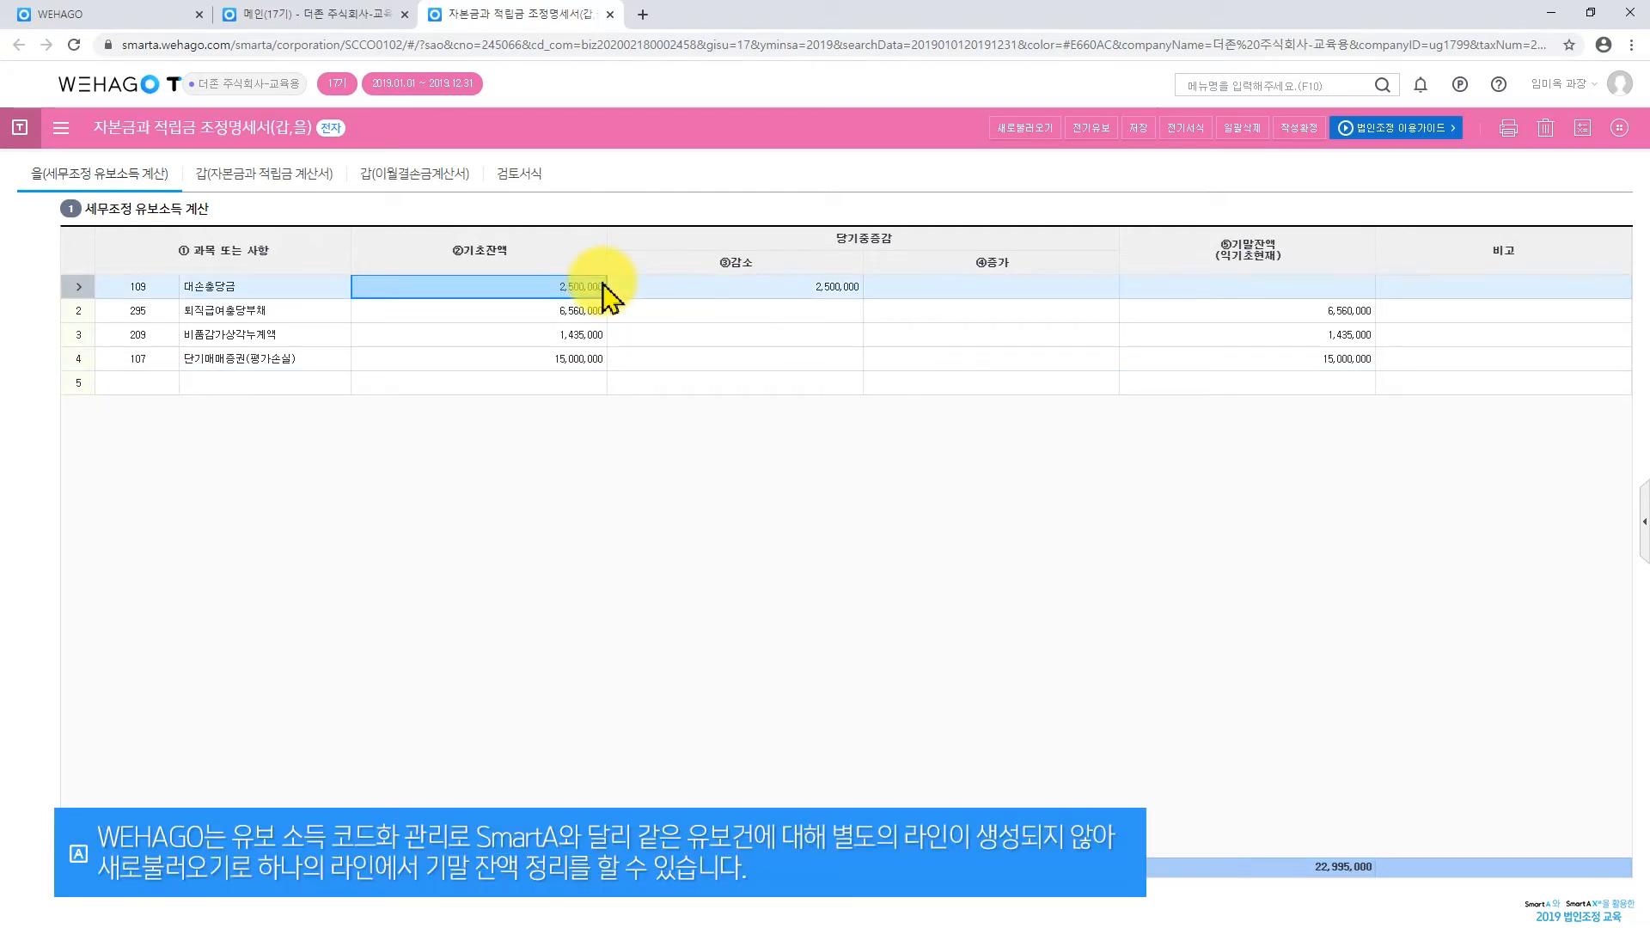
click(677, 289)
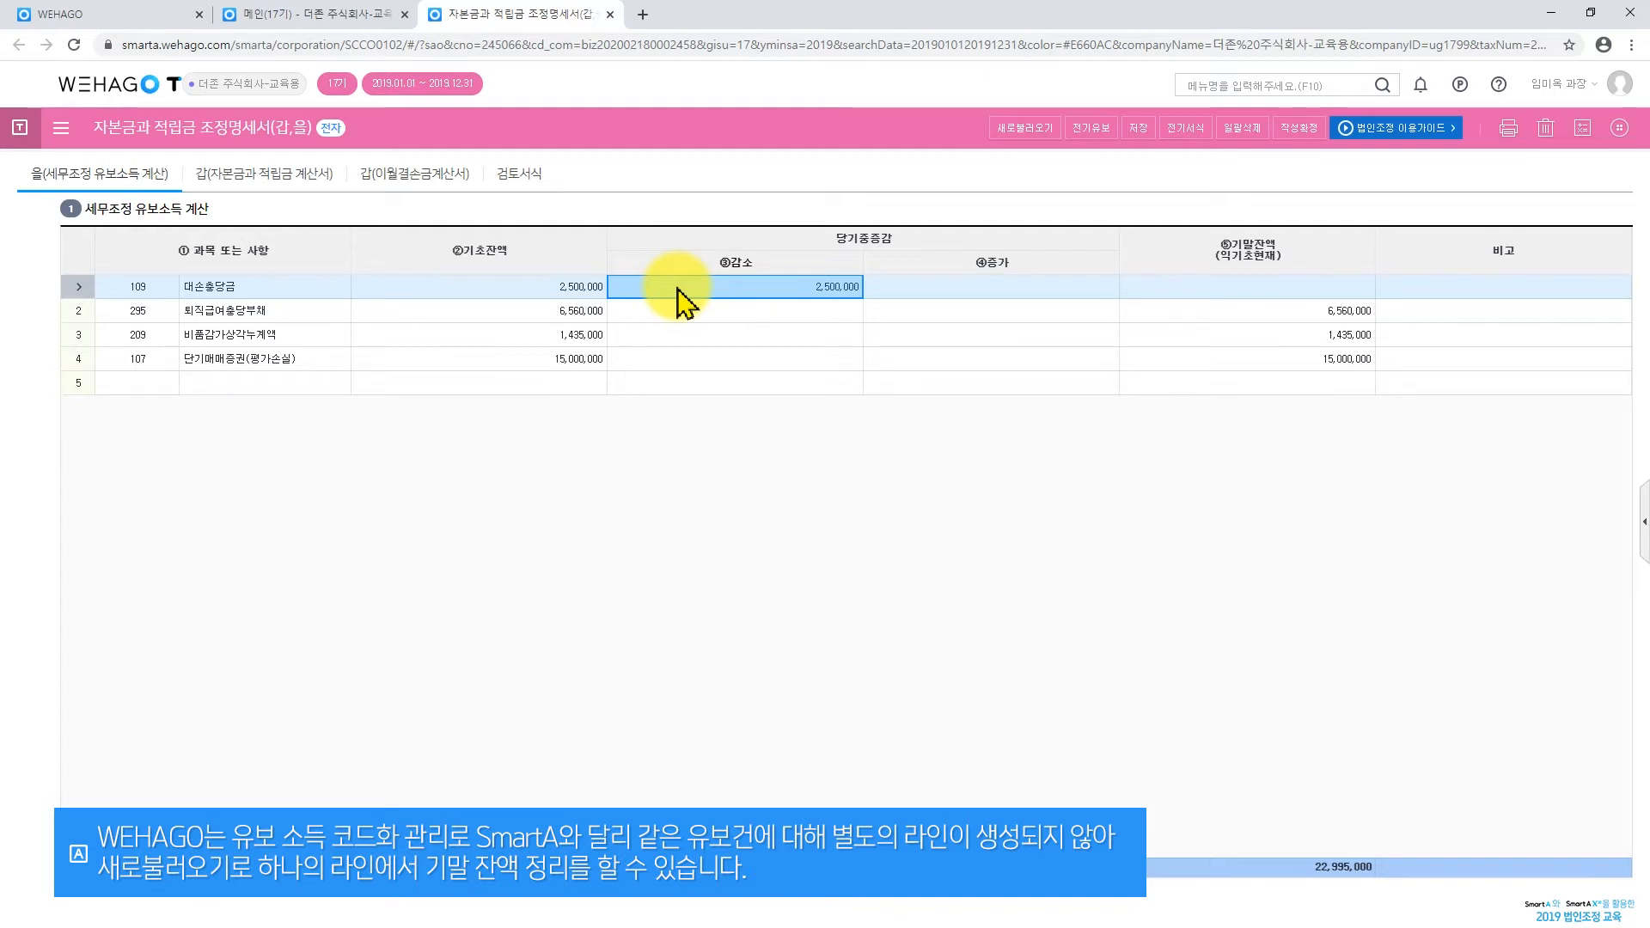
click(1289, 288)
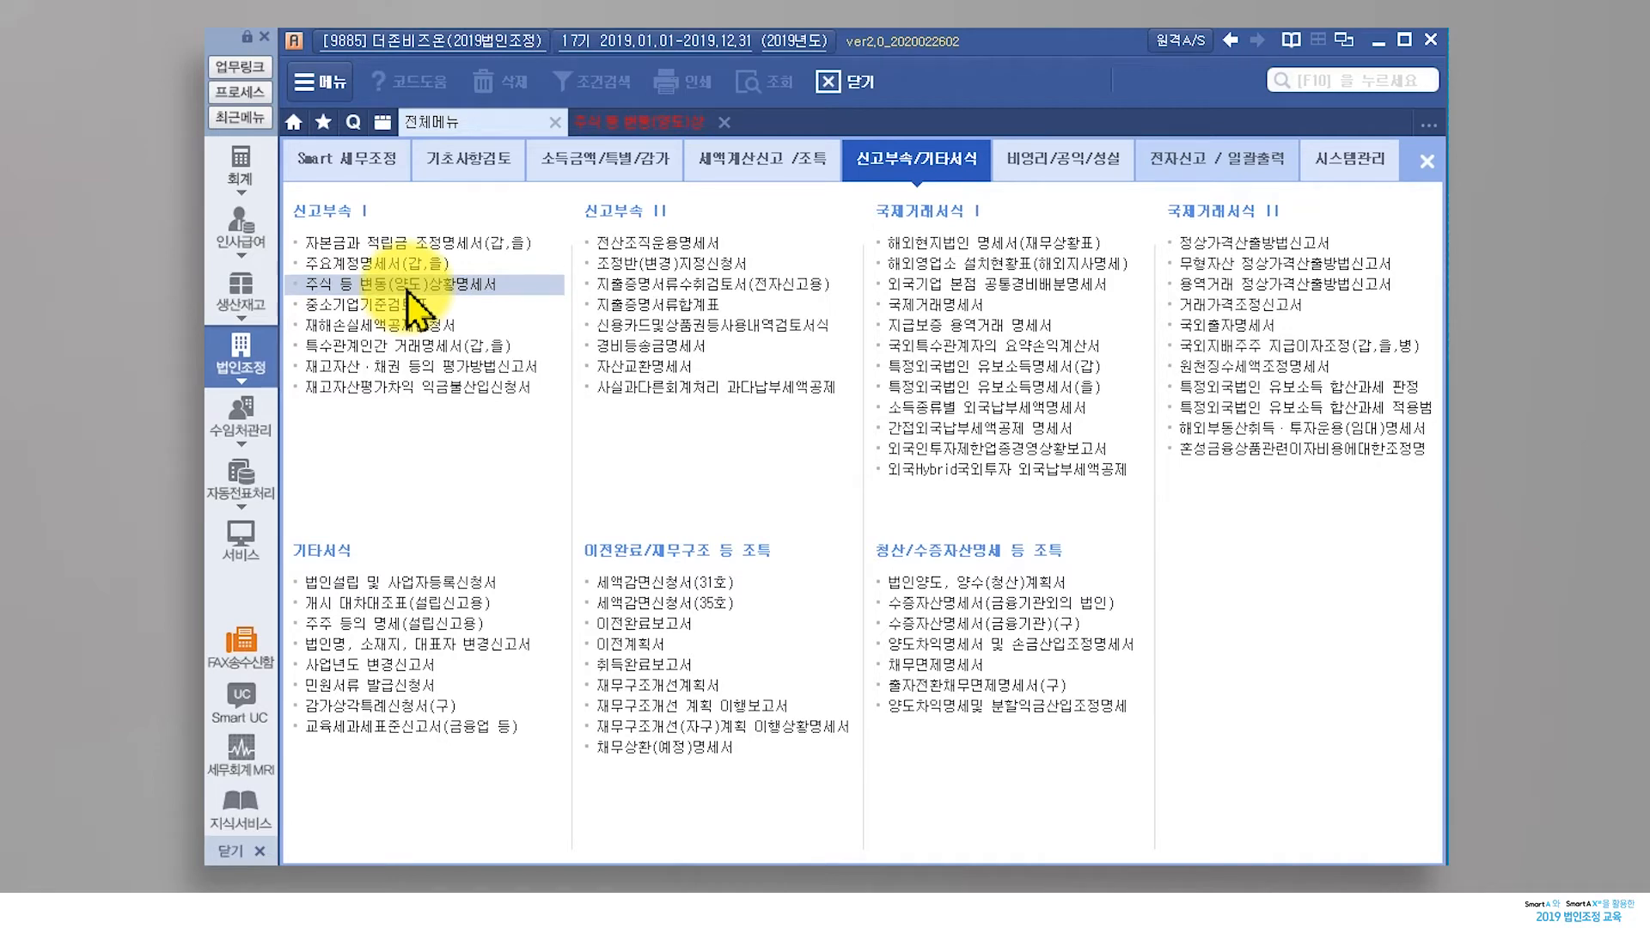
In Smart A, carry the period 16 stock change data over to period 17 in 주식 등 변동(양도)상황명세서 and bring up the period 17 form
click(408, 288)
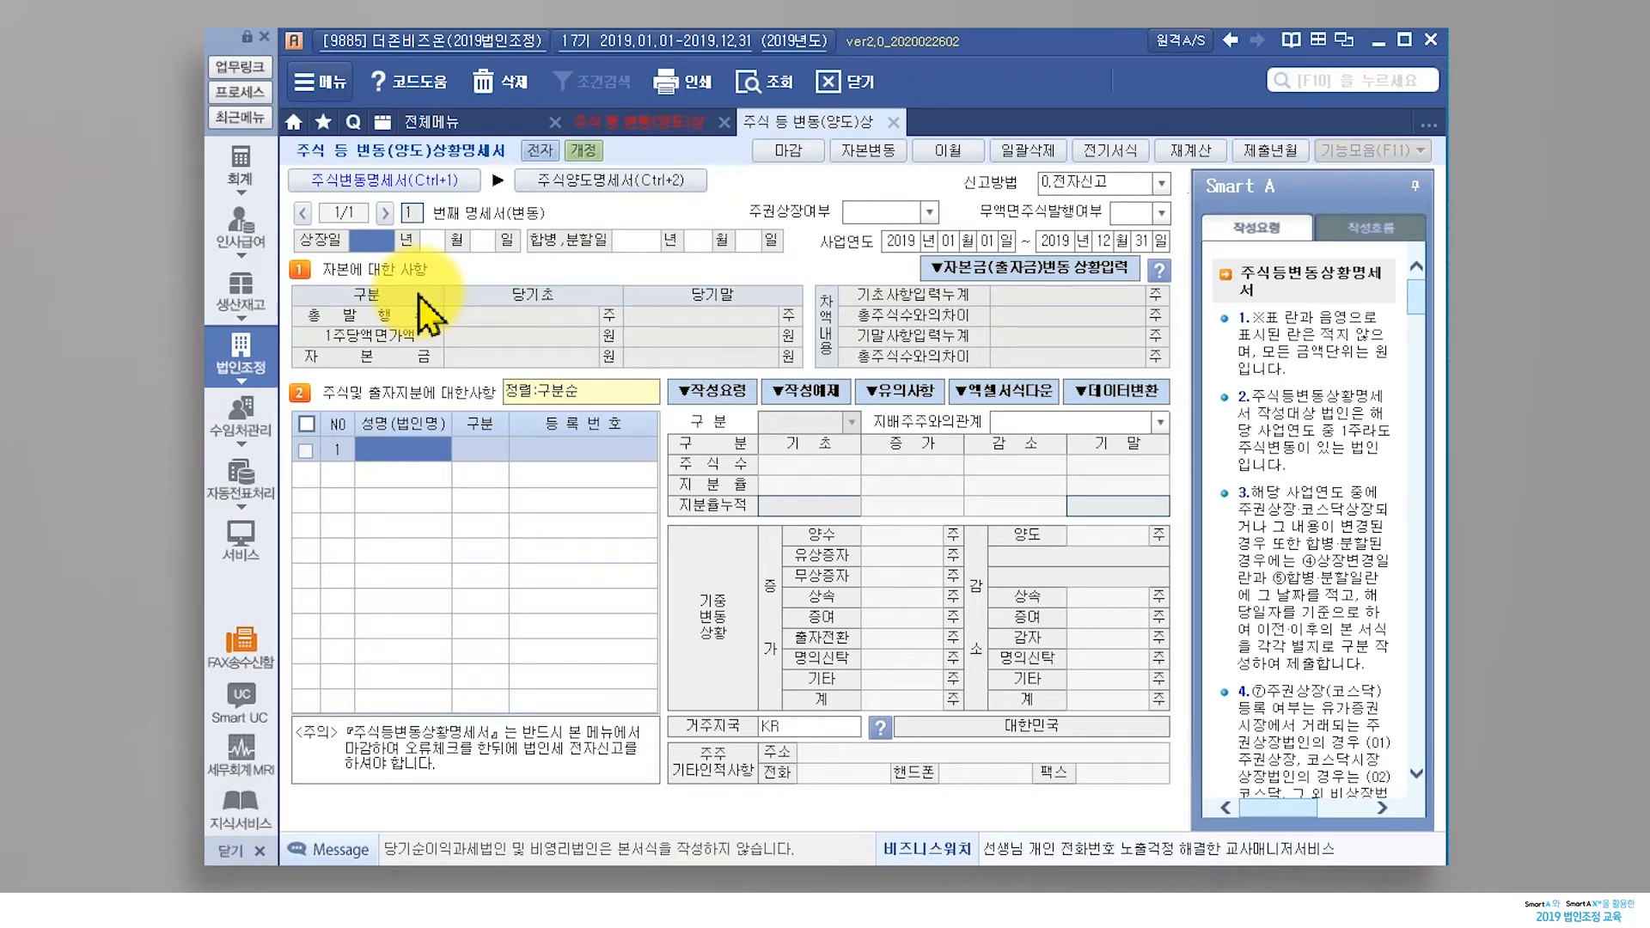
click(647, 125)
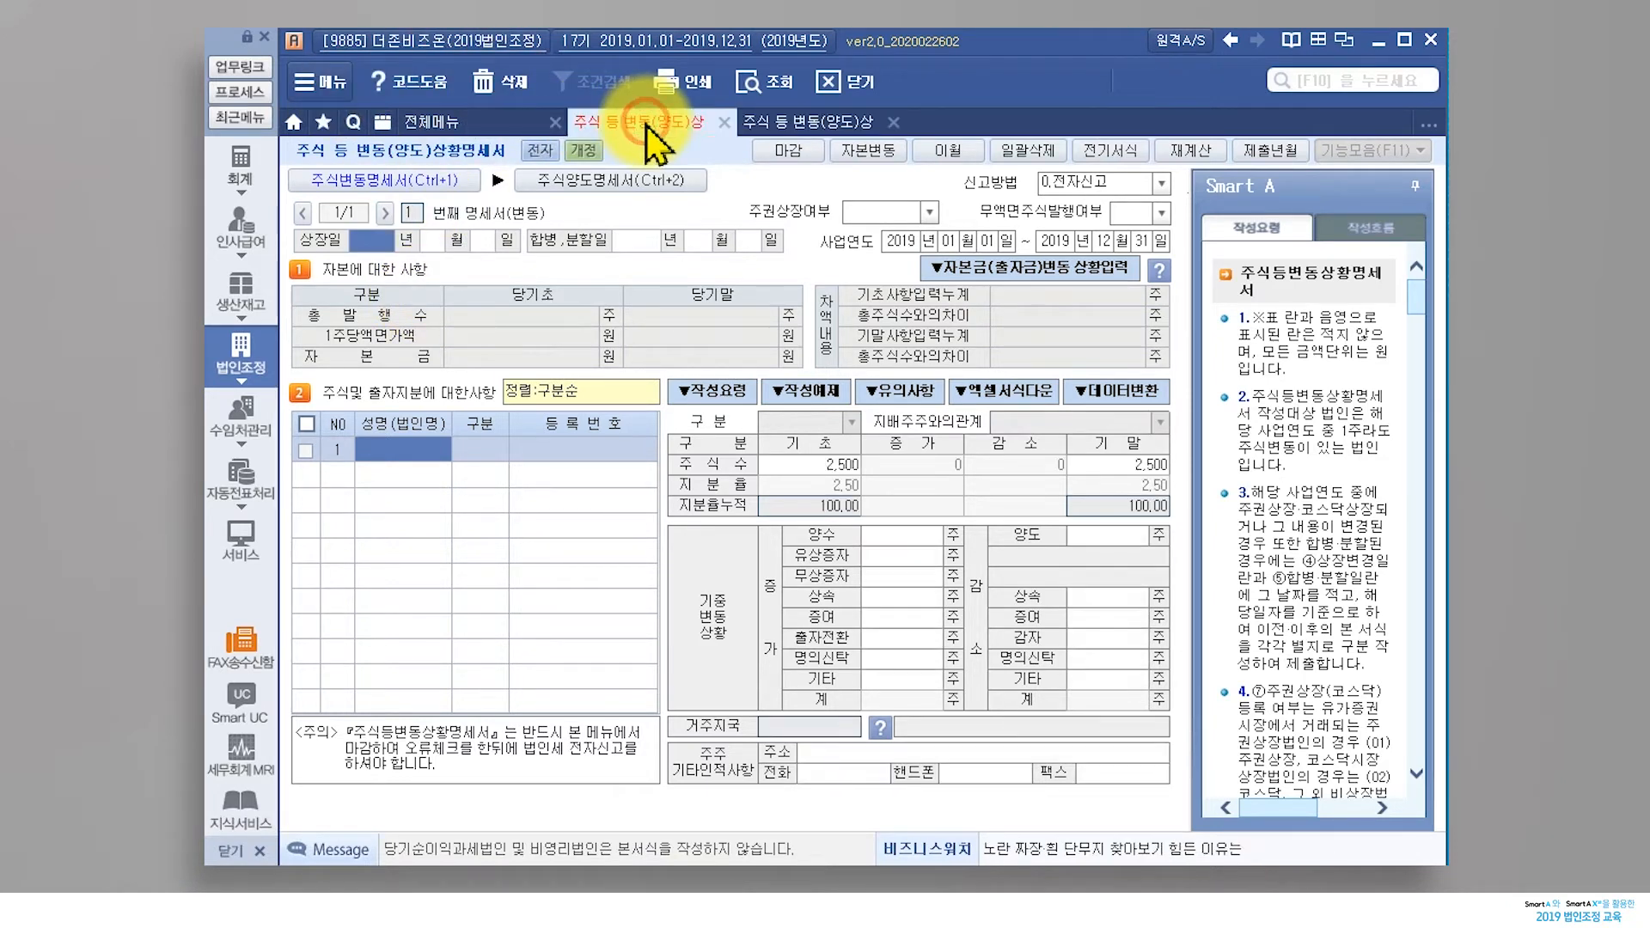
click(945, 155)
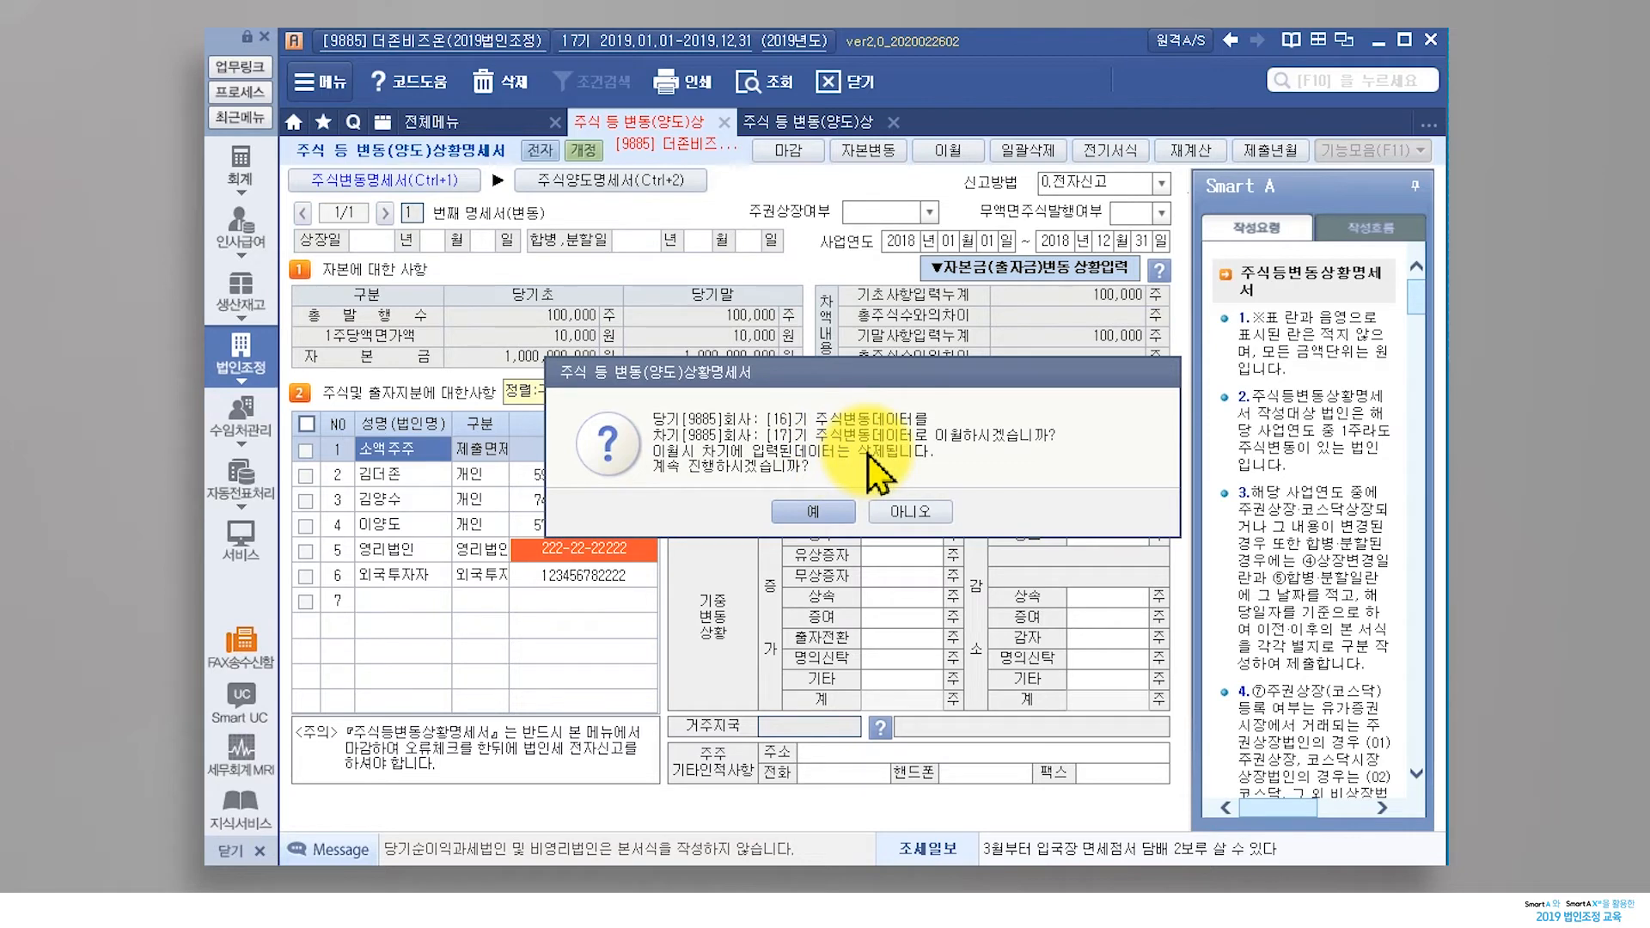
click(819, 514)
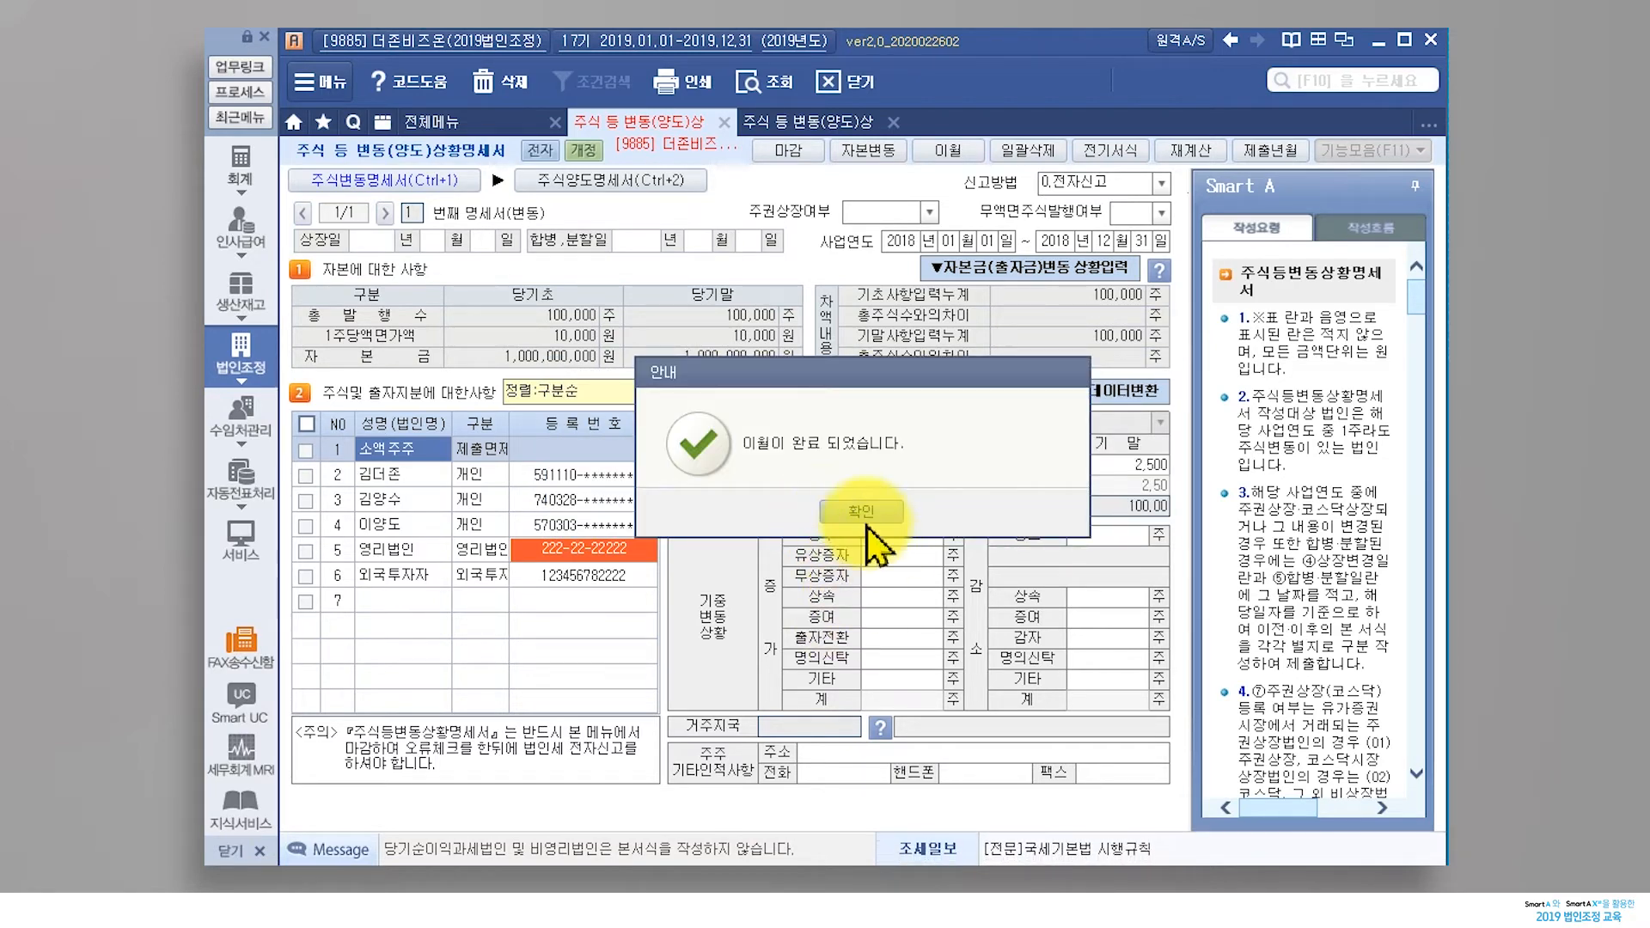
click(861, 513)
click(763, 82)
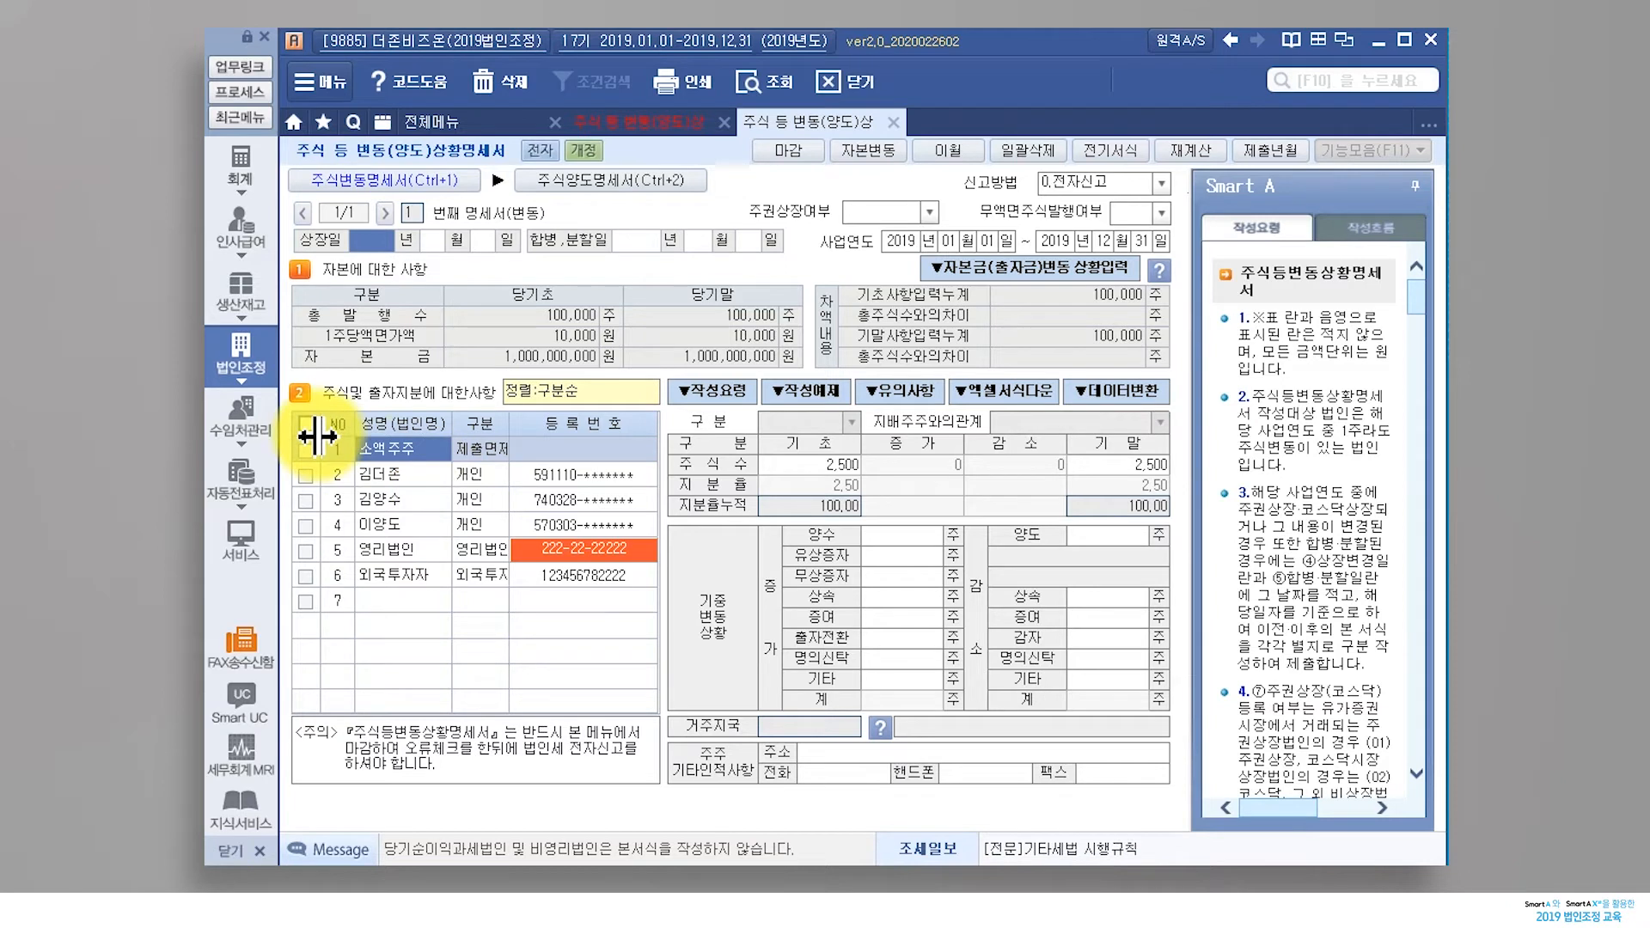
Review the 신고방법 options, the 상장일 and 합병.분할일 fields, and the 자본금(출자금)변동상황 입력 guidance in the stock change form
click(640, 183)
click(882, 513)
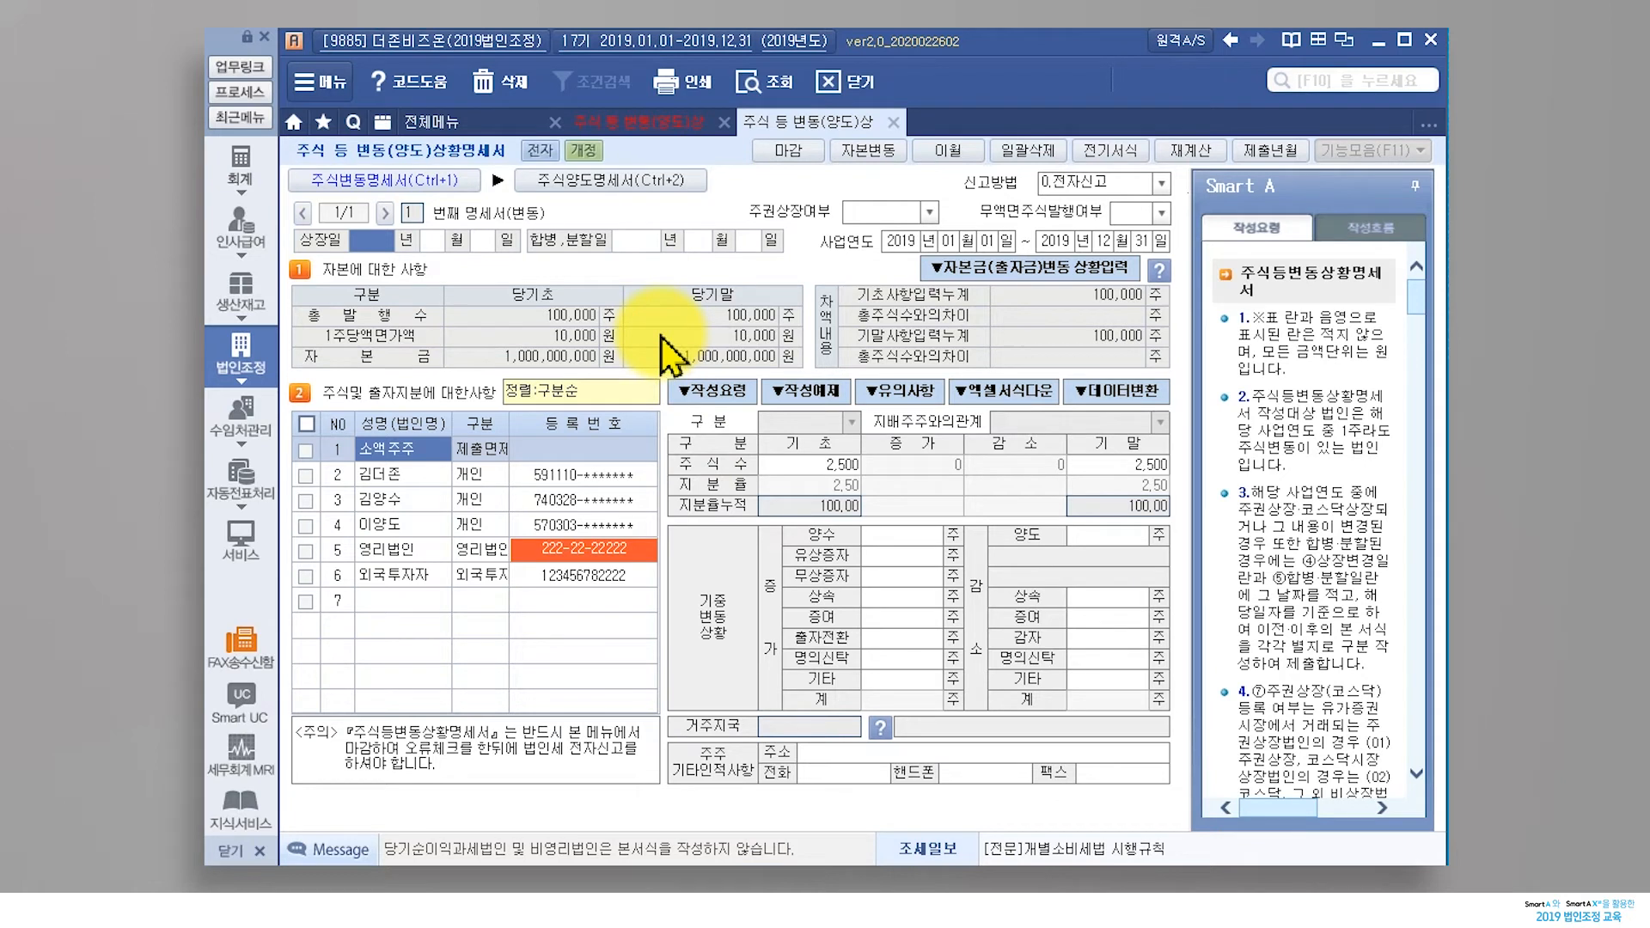
click(1161, 182)
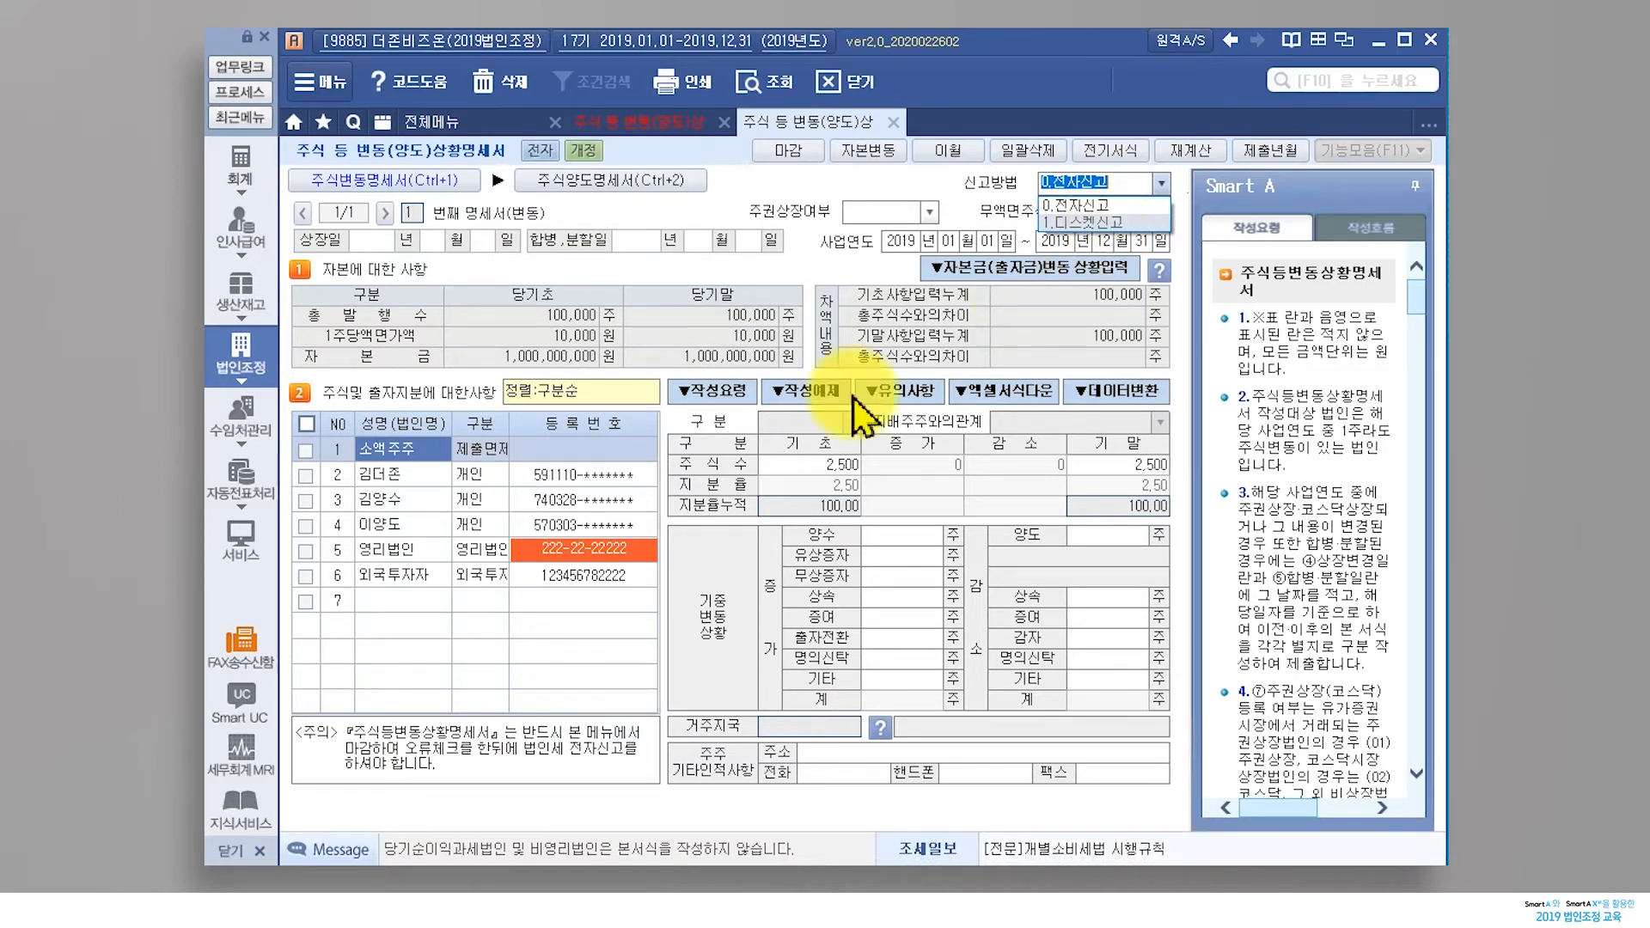
click(375, 268)
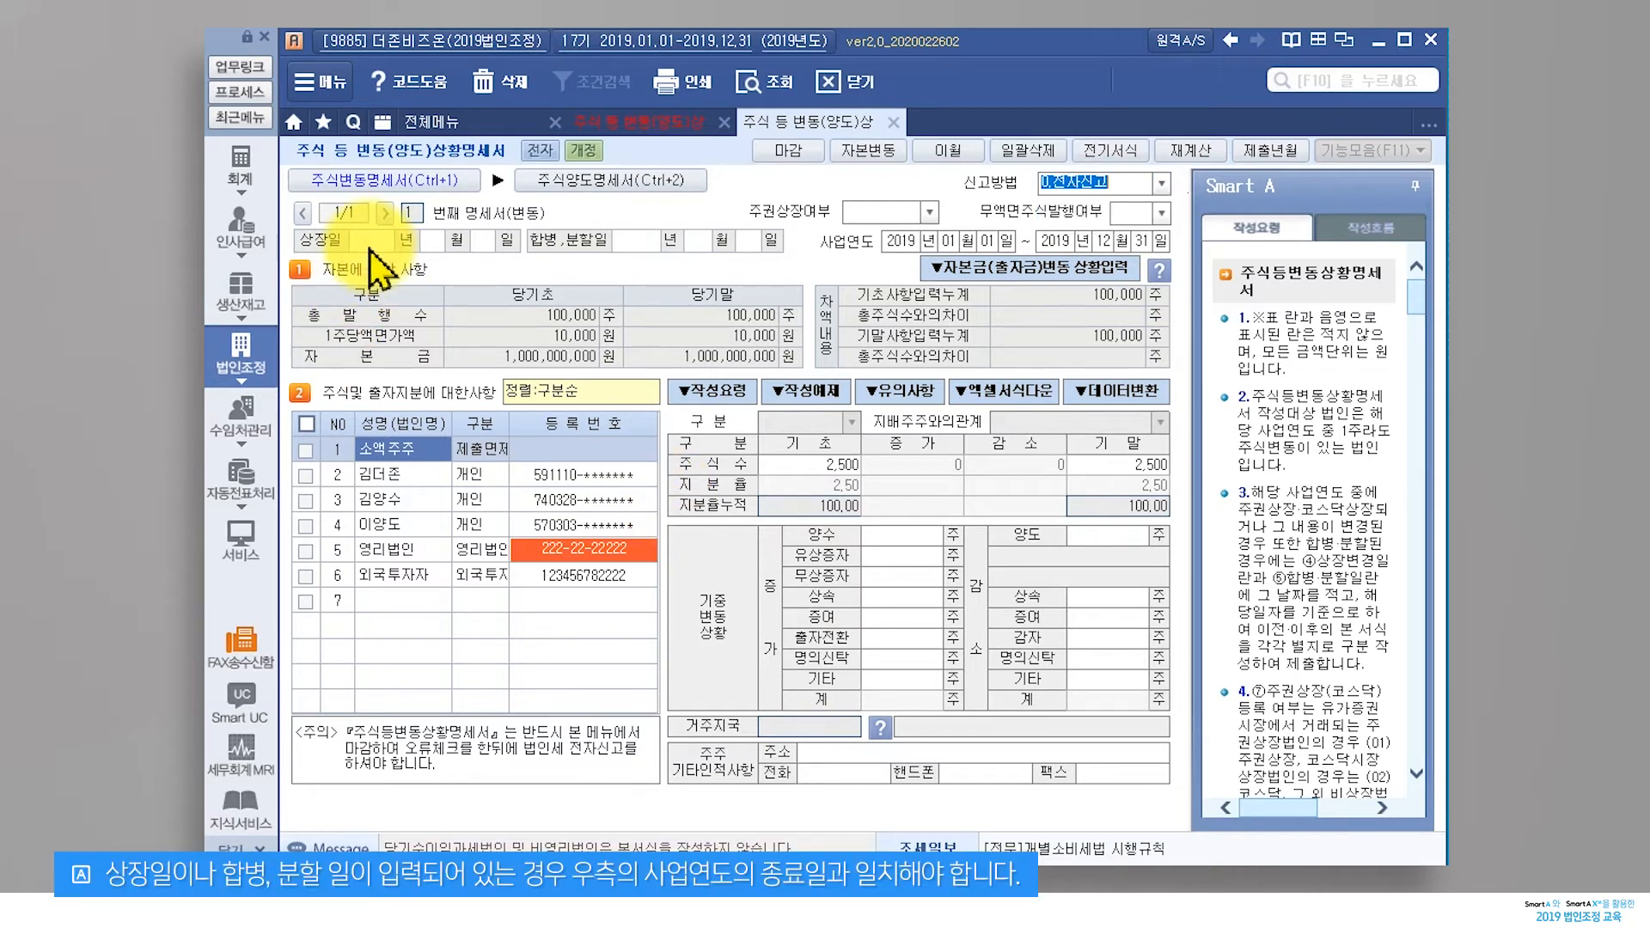
click(626, 239)
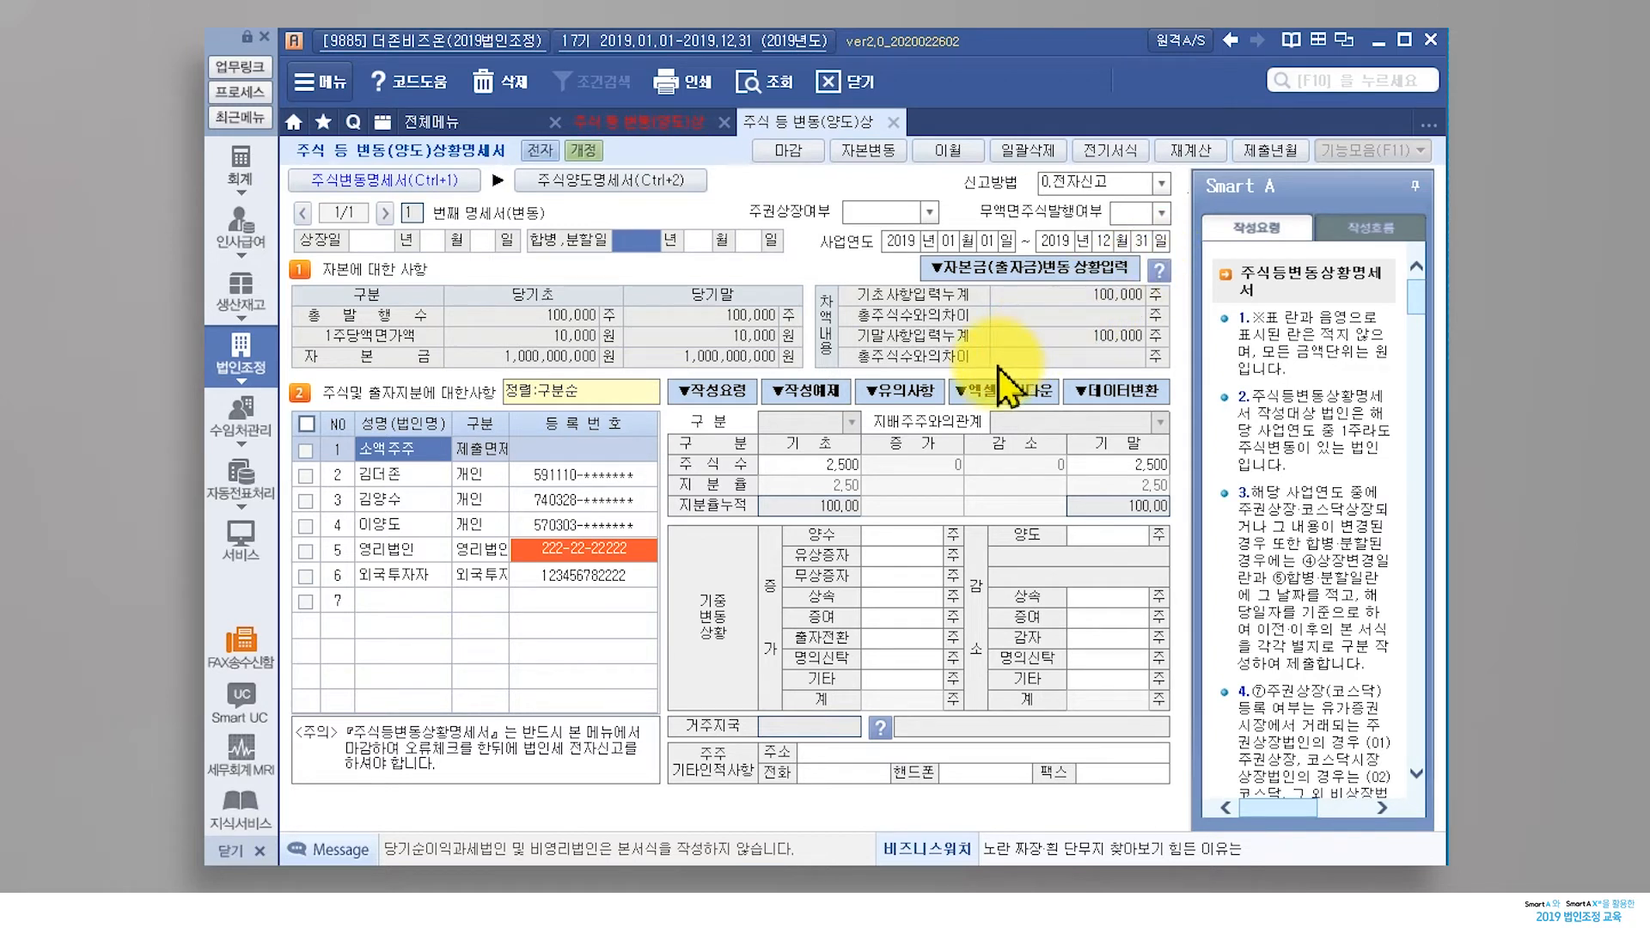
click(1159, 270)
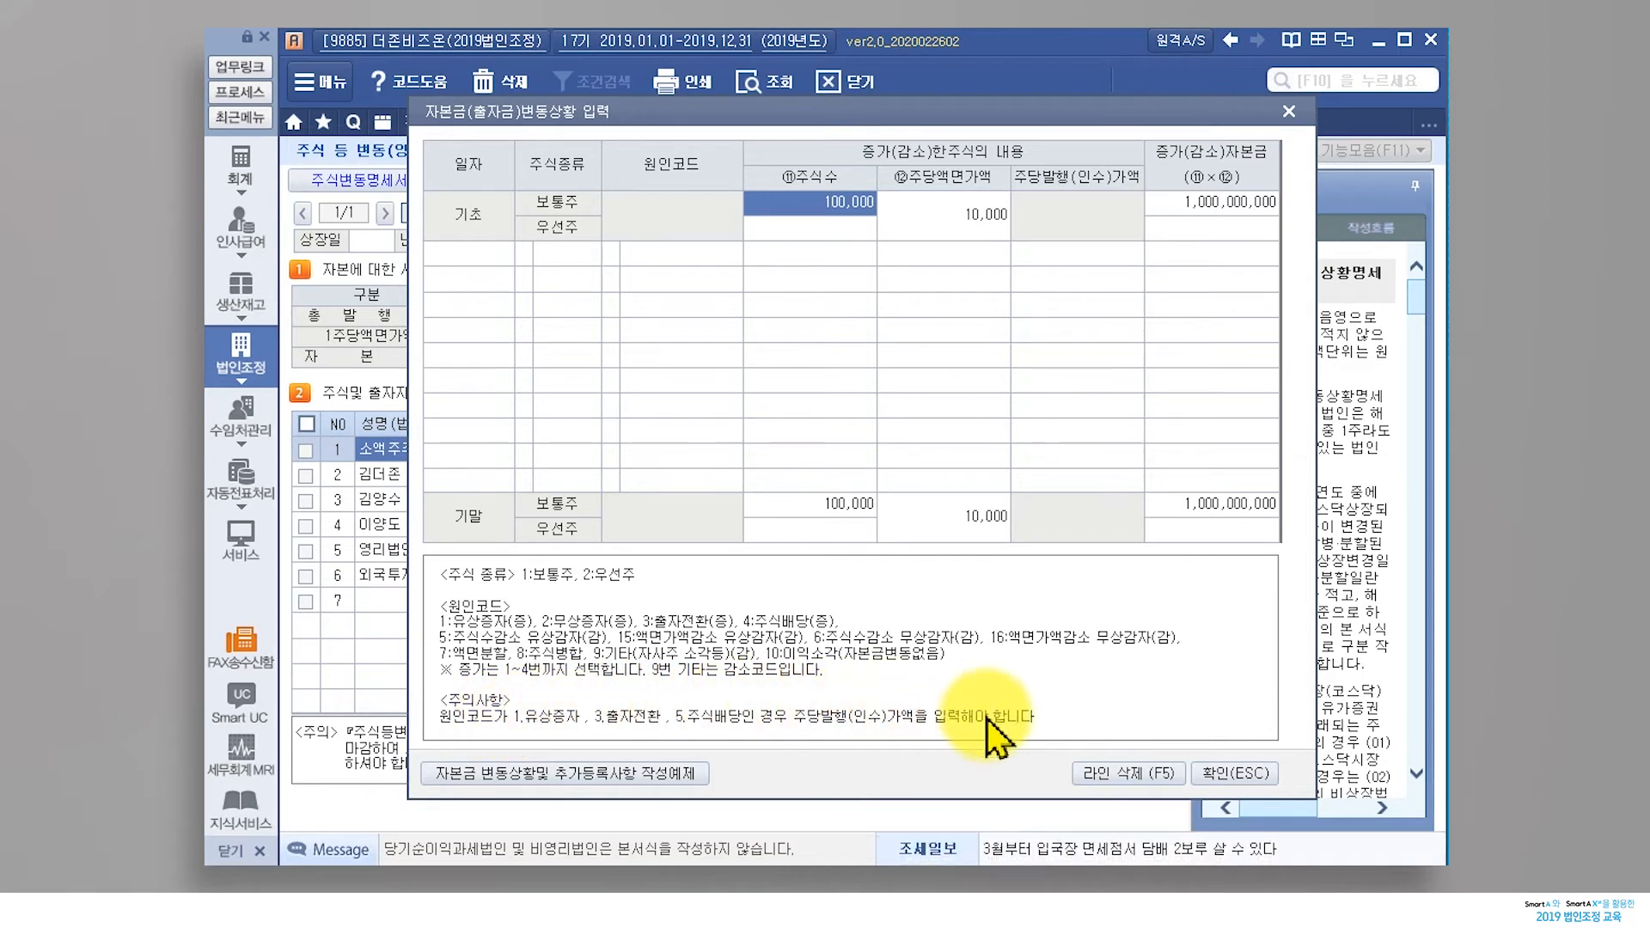
click(1225, 776)
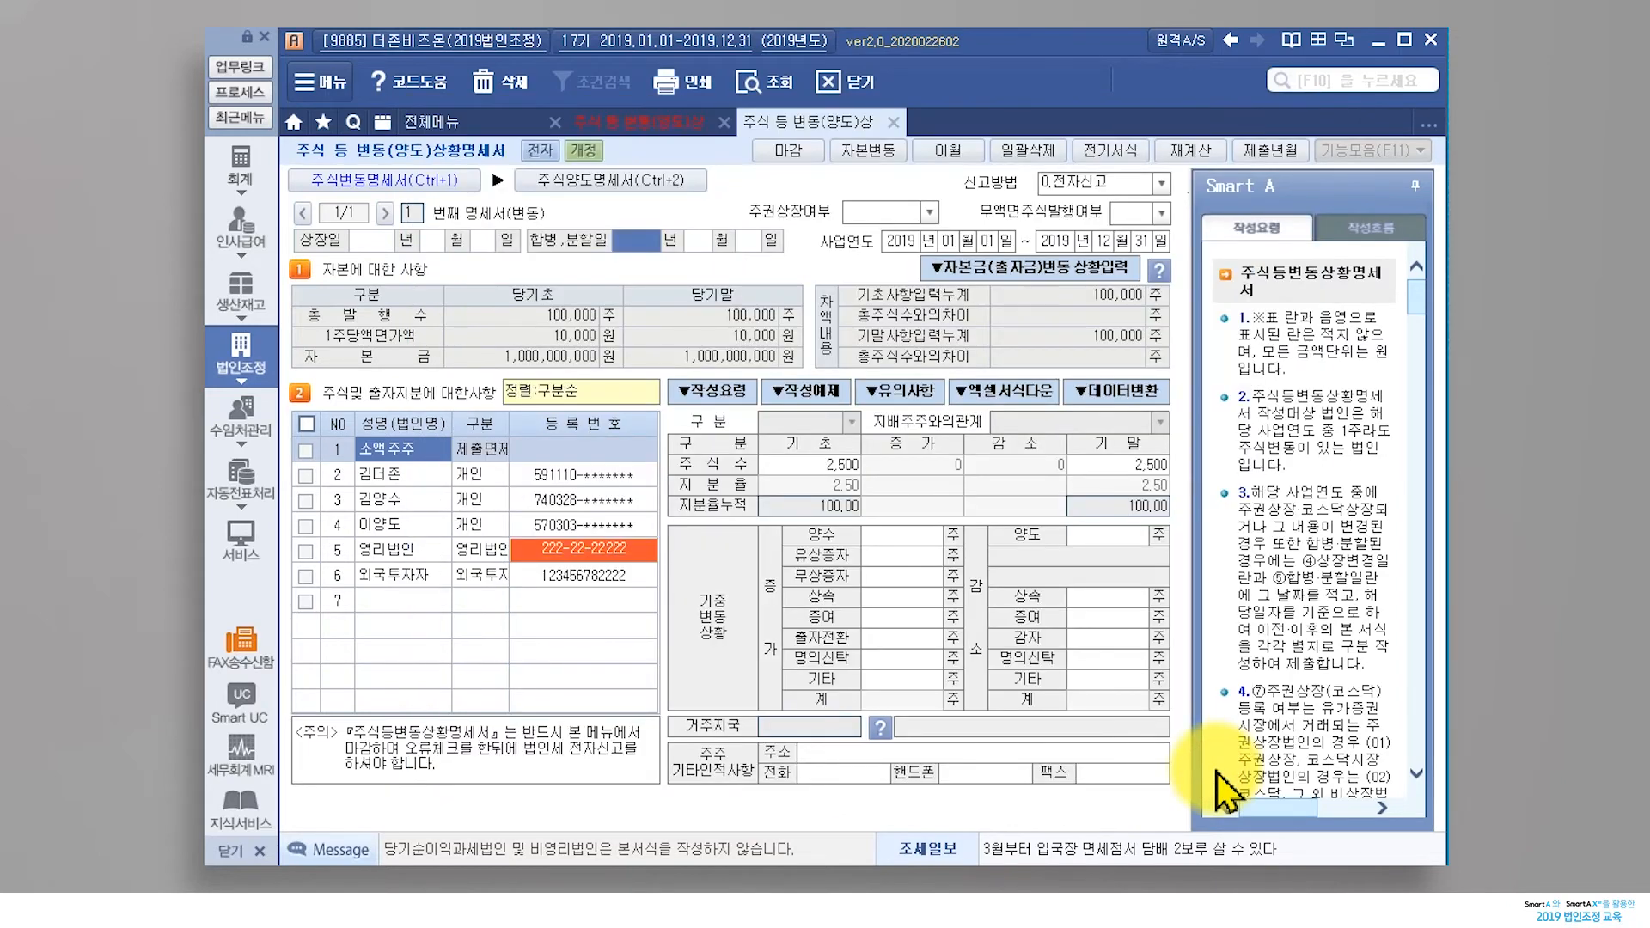
Review the individual shareholders' share details and the 구분 options, keeping 제출면제 for 소액주주
click(482, 499)
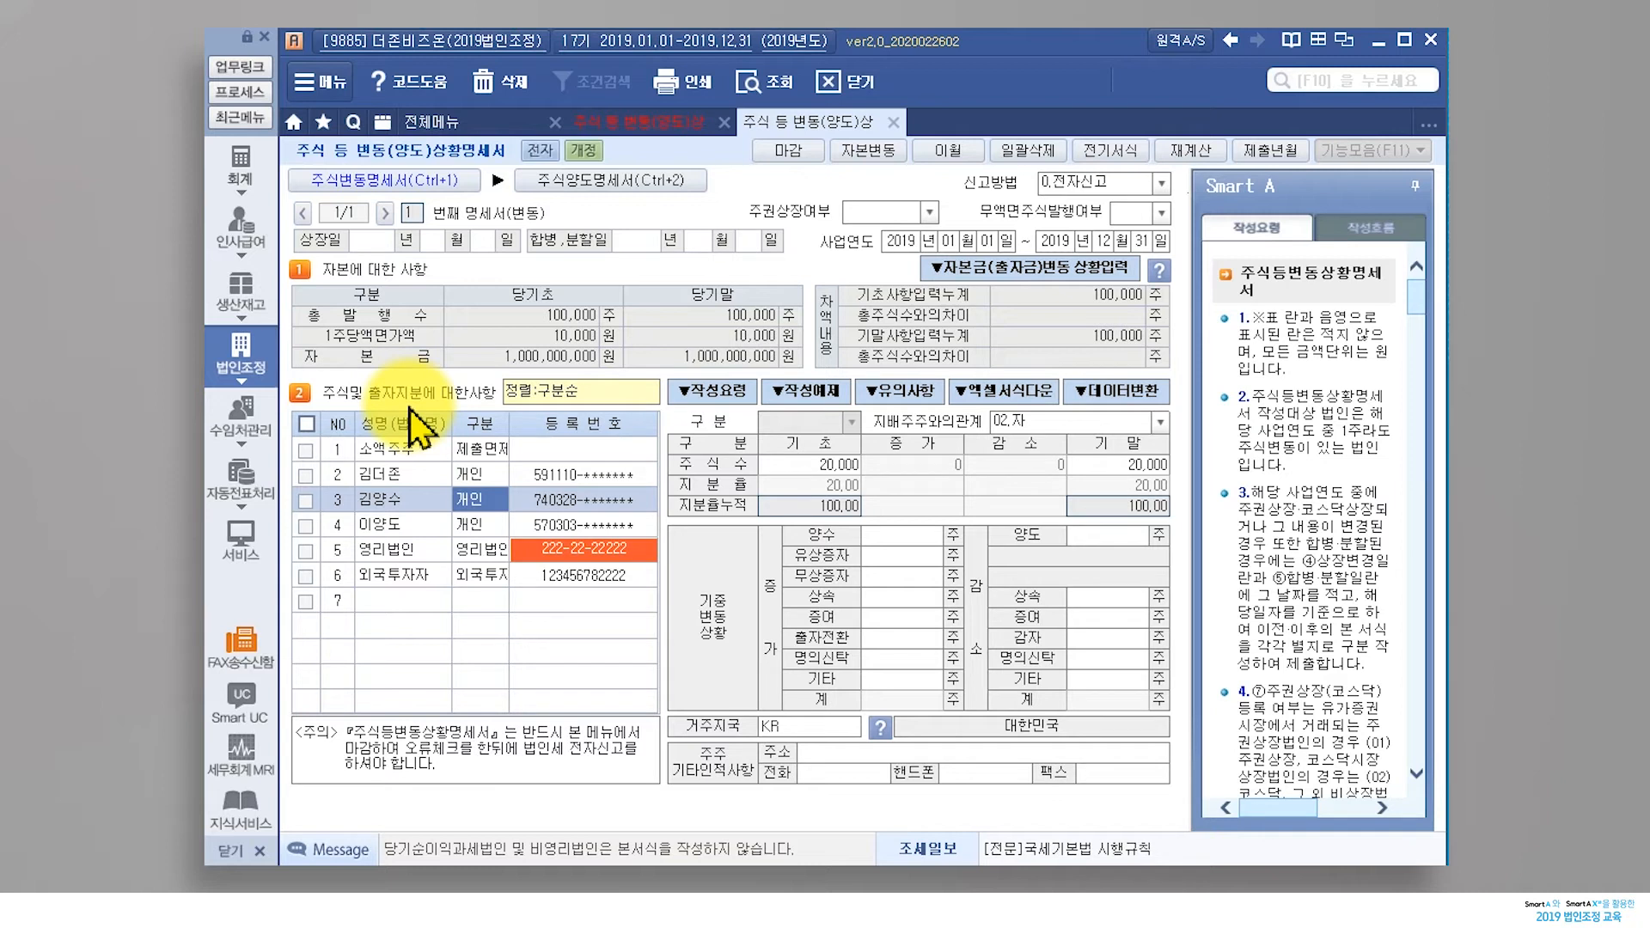
click(385, 474)
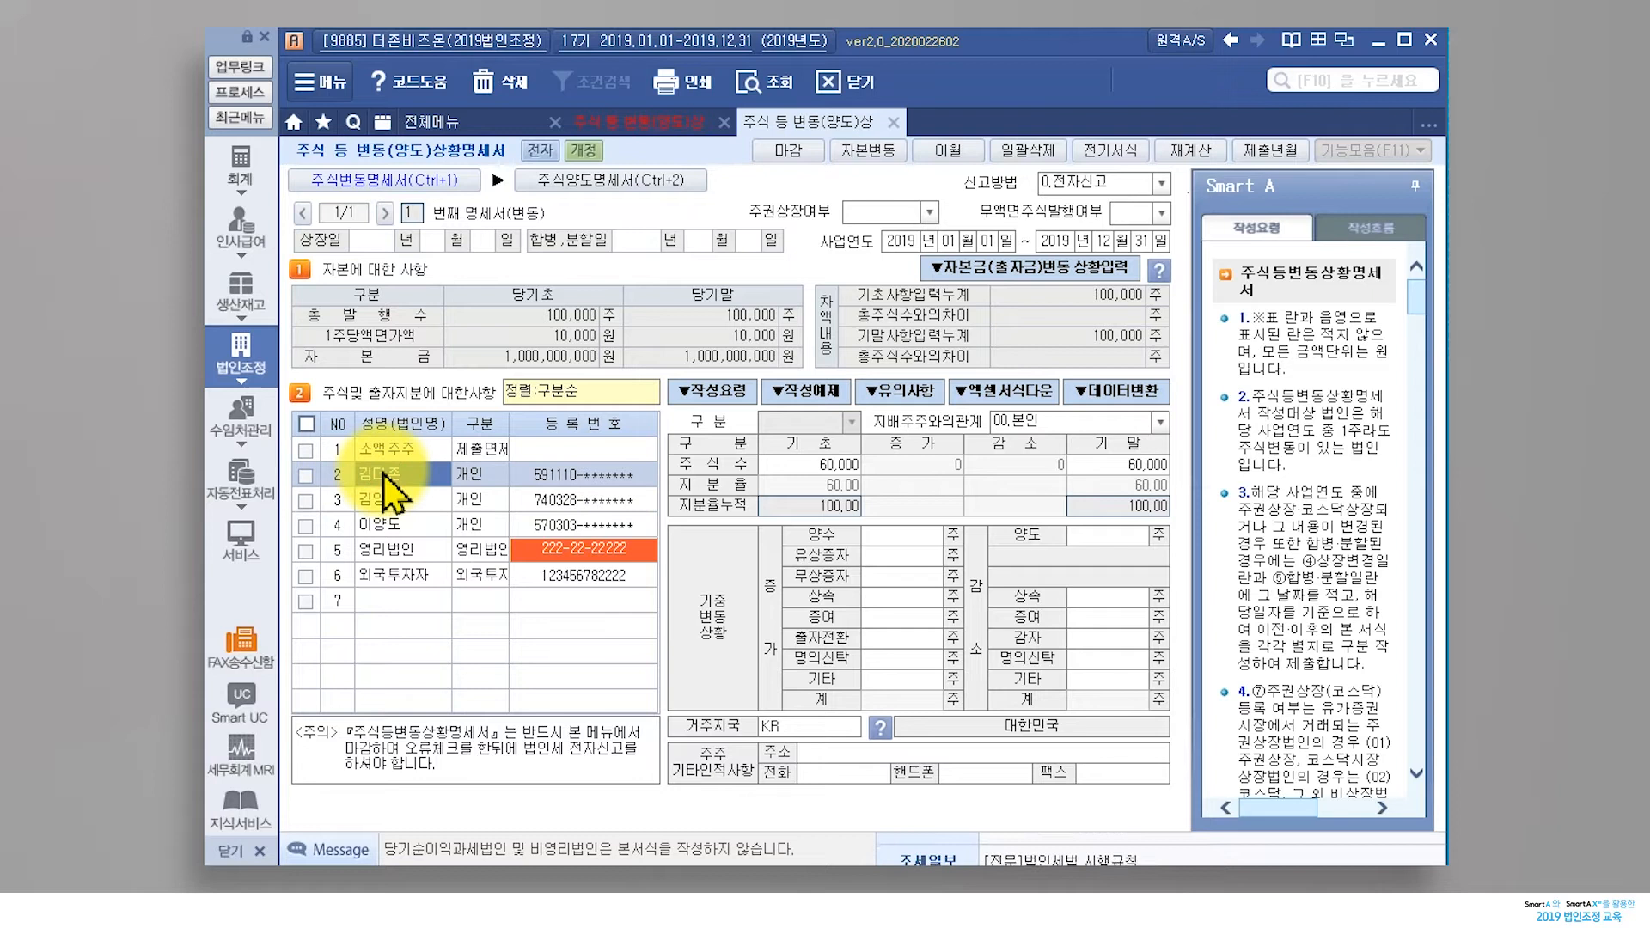
click(480, 452)
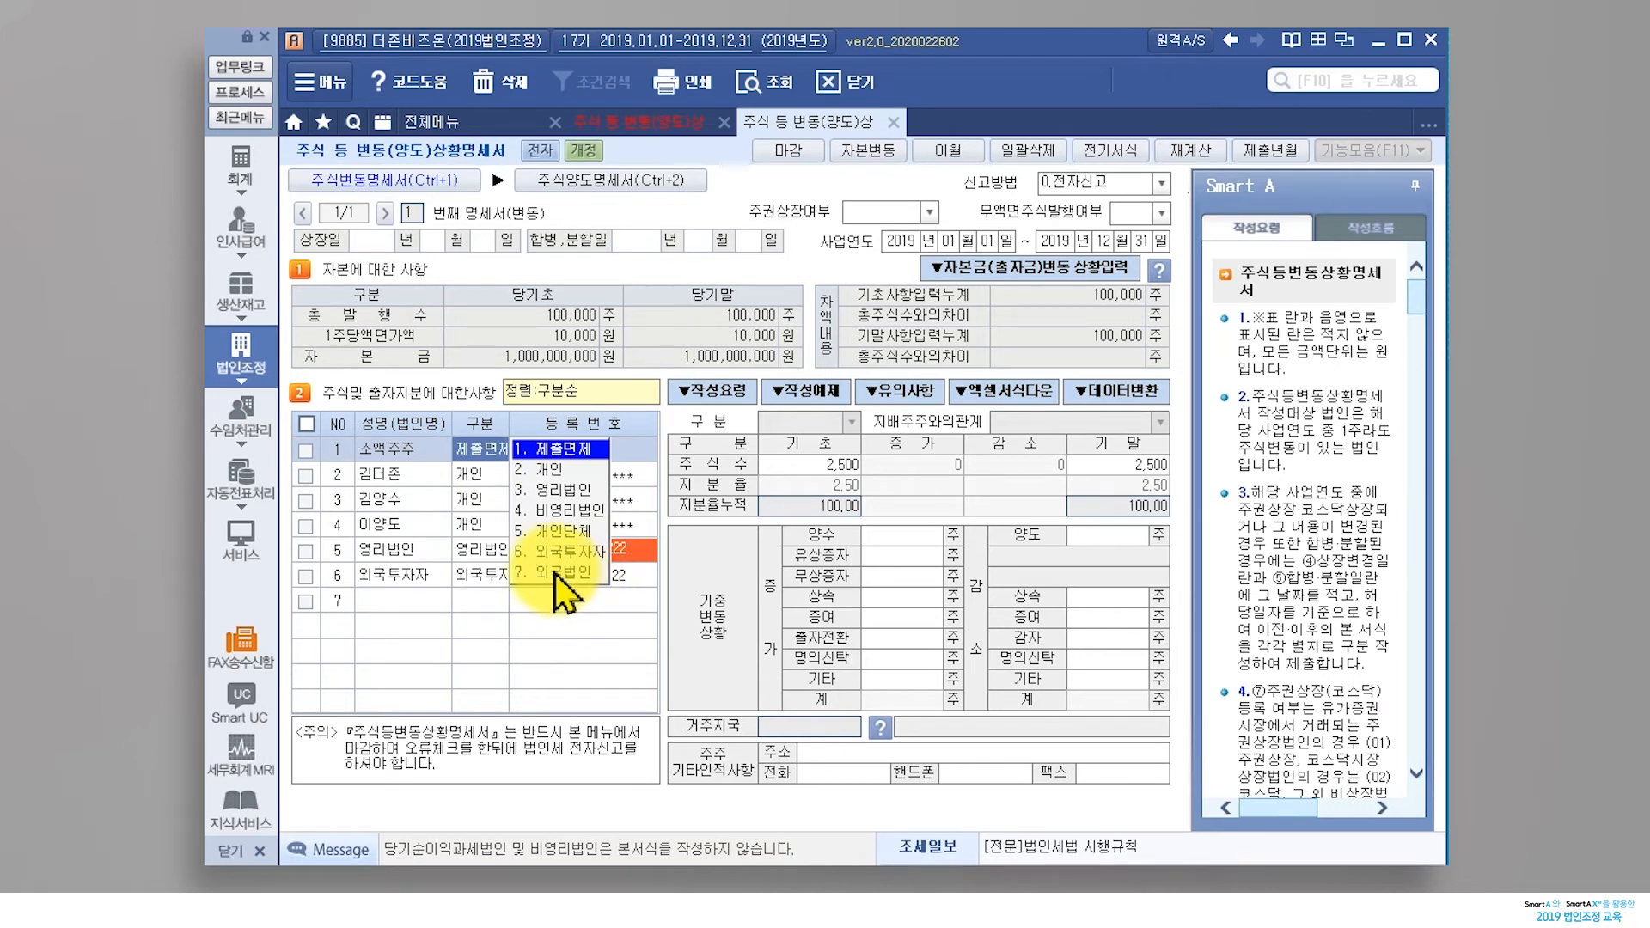
click(550, 451)
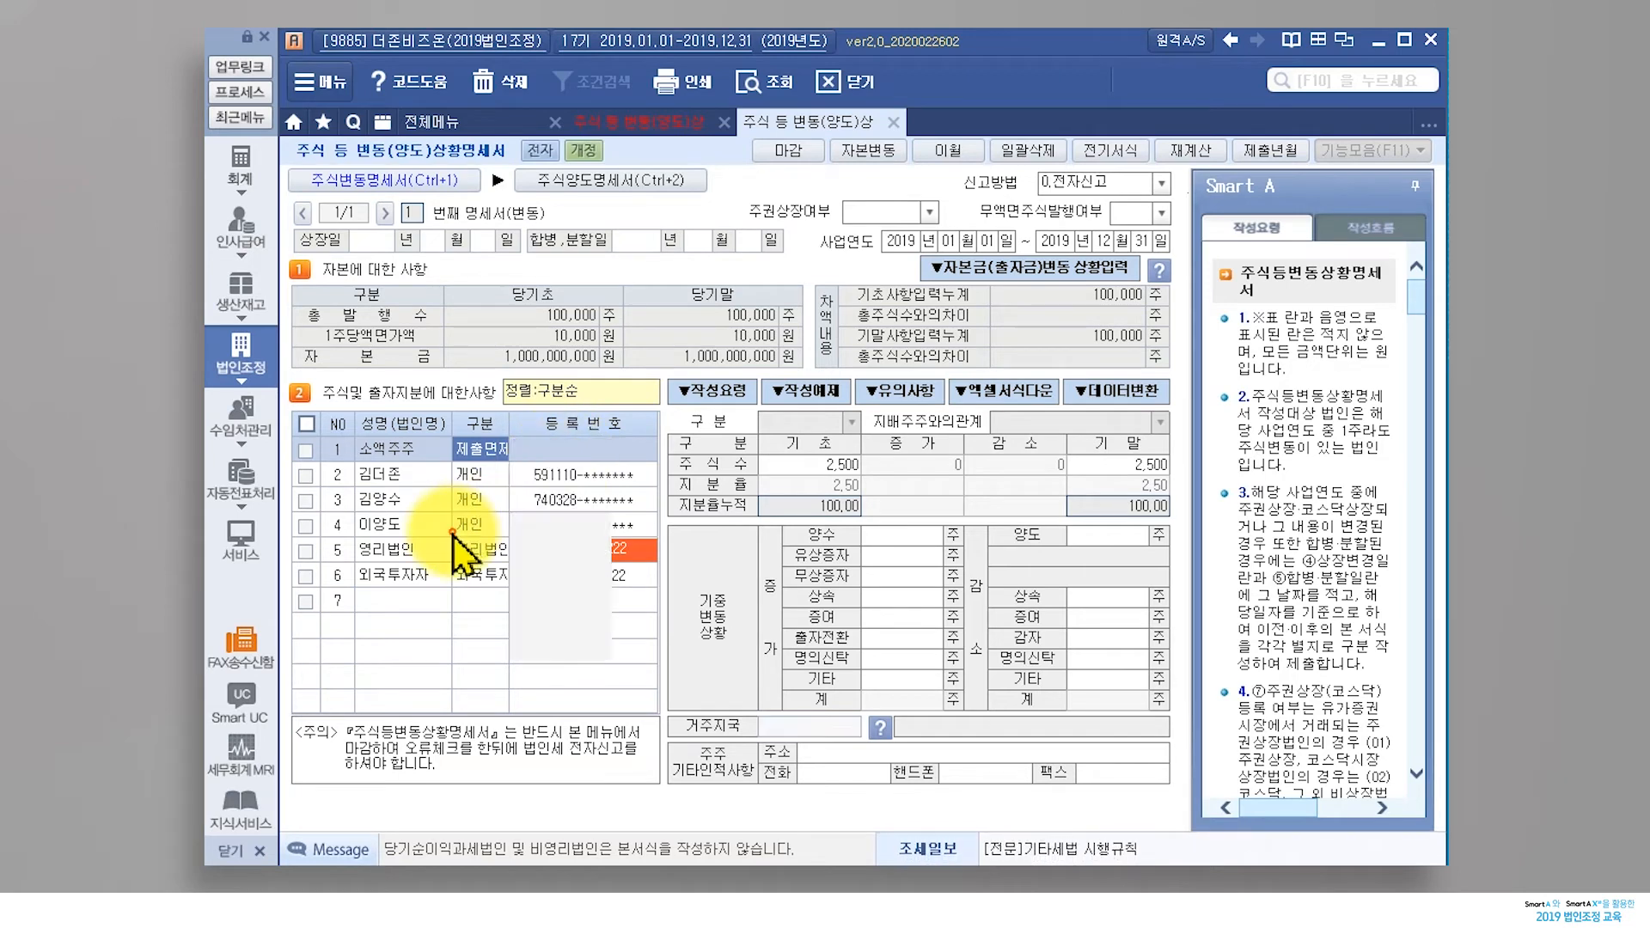
Examine the registration number entry fields and the 지배주주와의관계 options for the second shareholder, keeping 00.본인
click(579, 477)
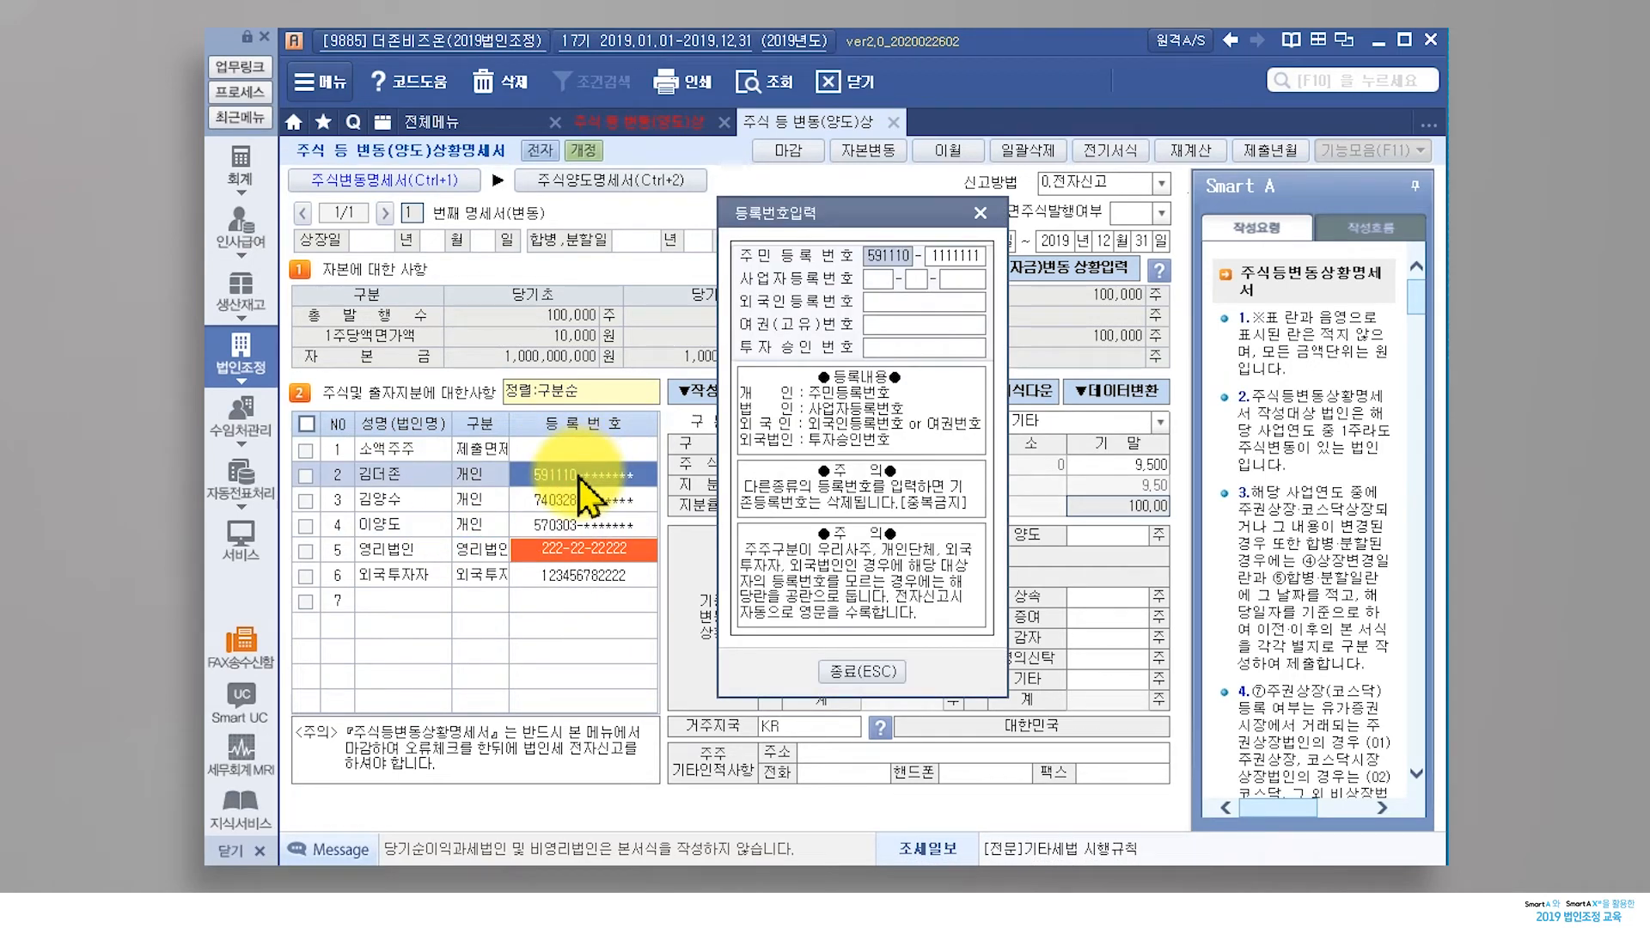
click(887, 348)
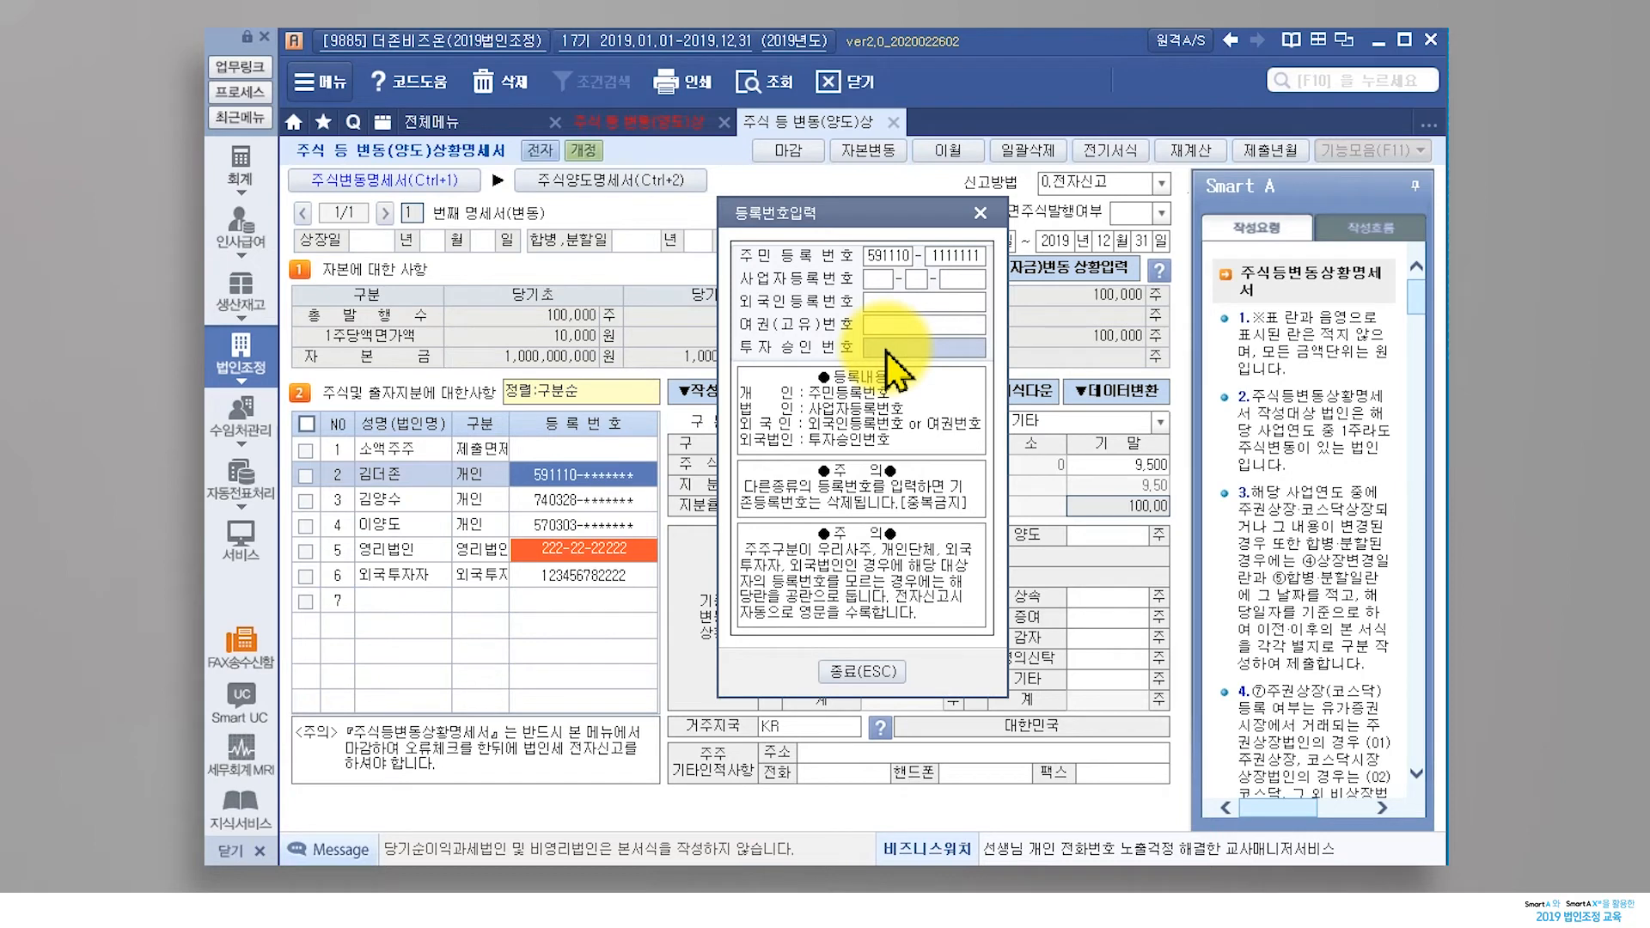
click(883, 675)
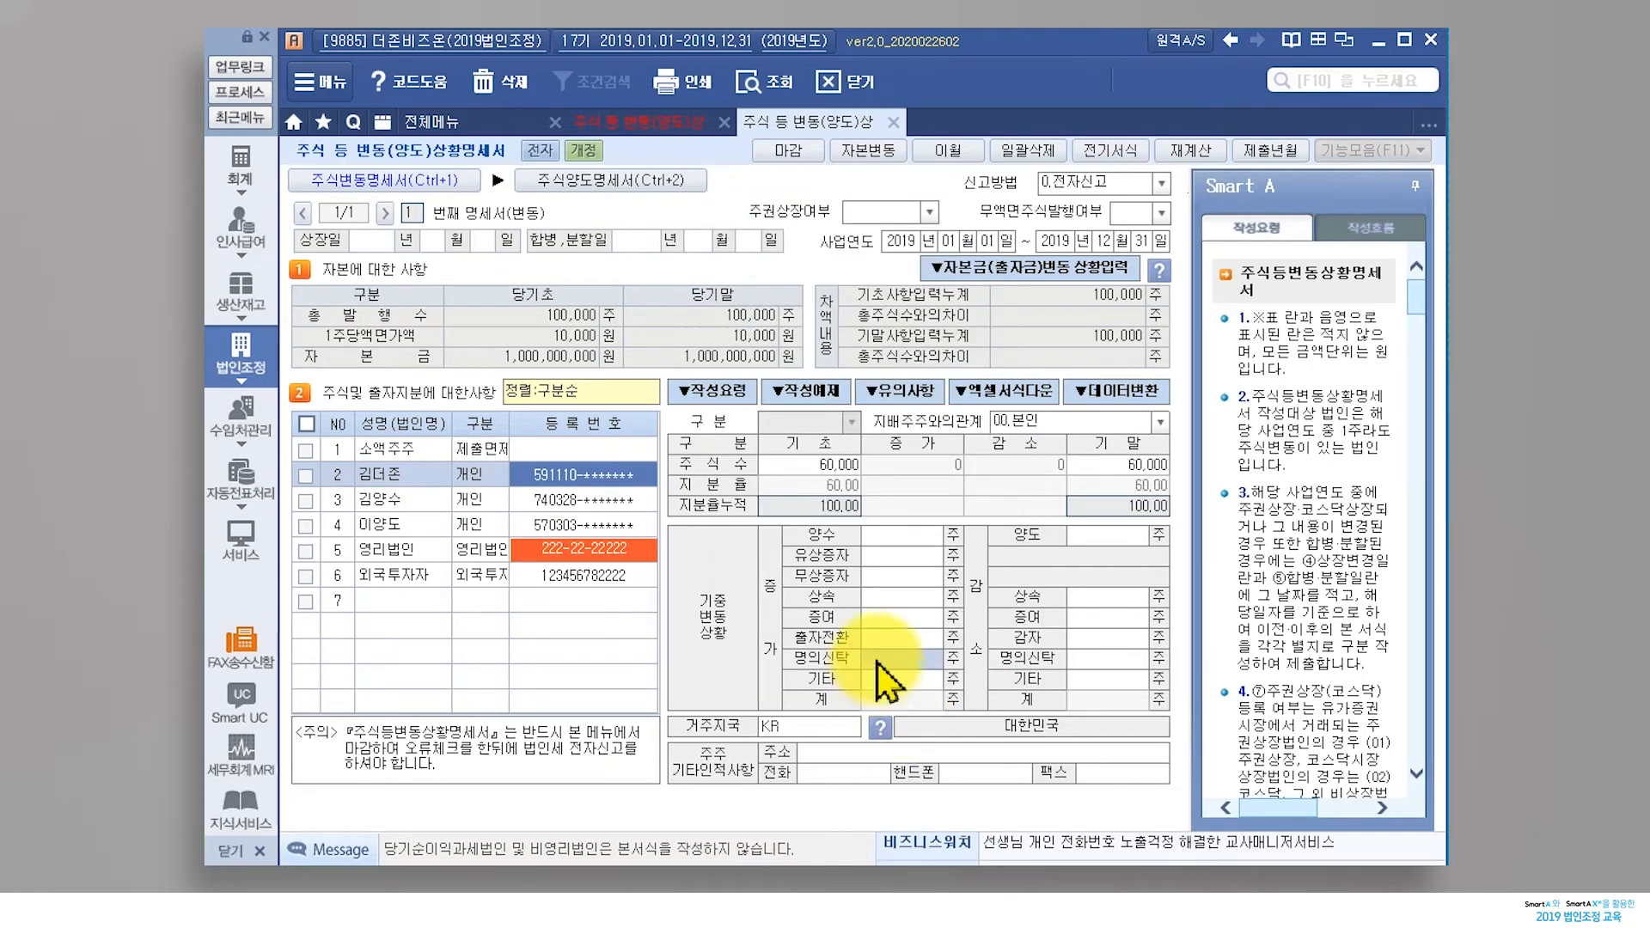
click(1156, 430)
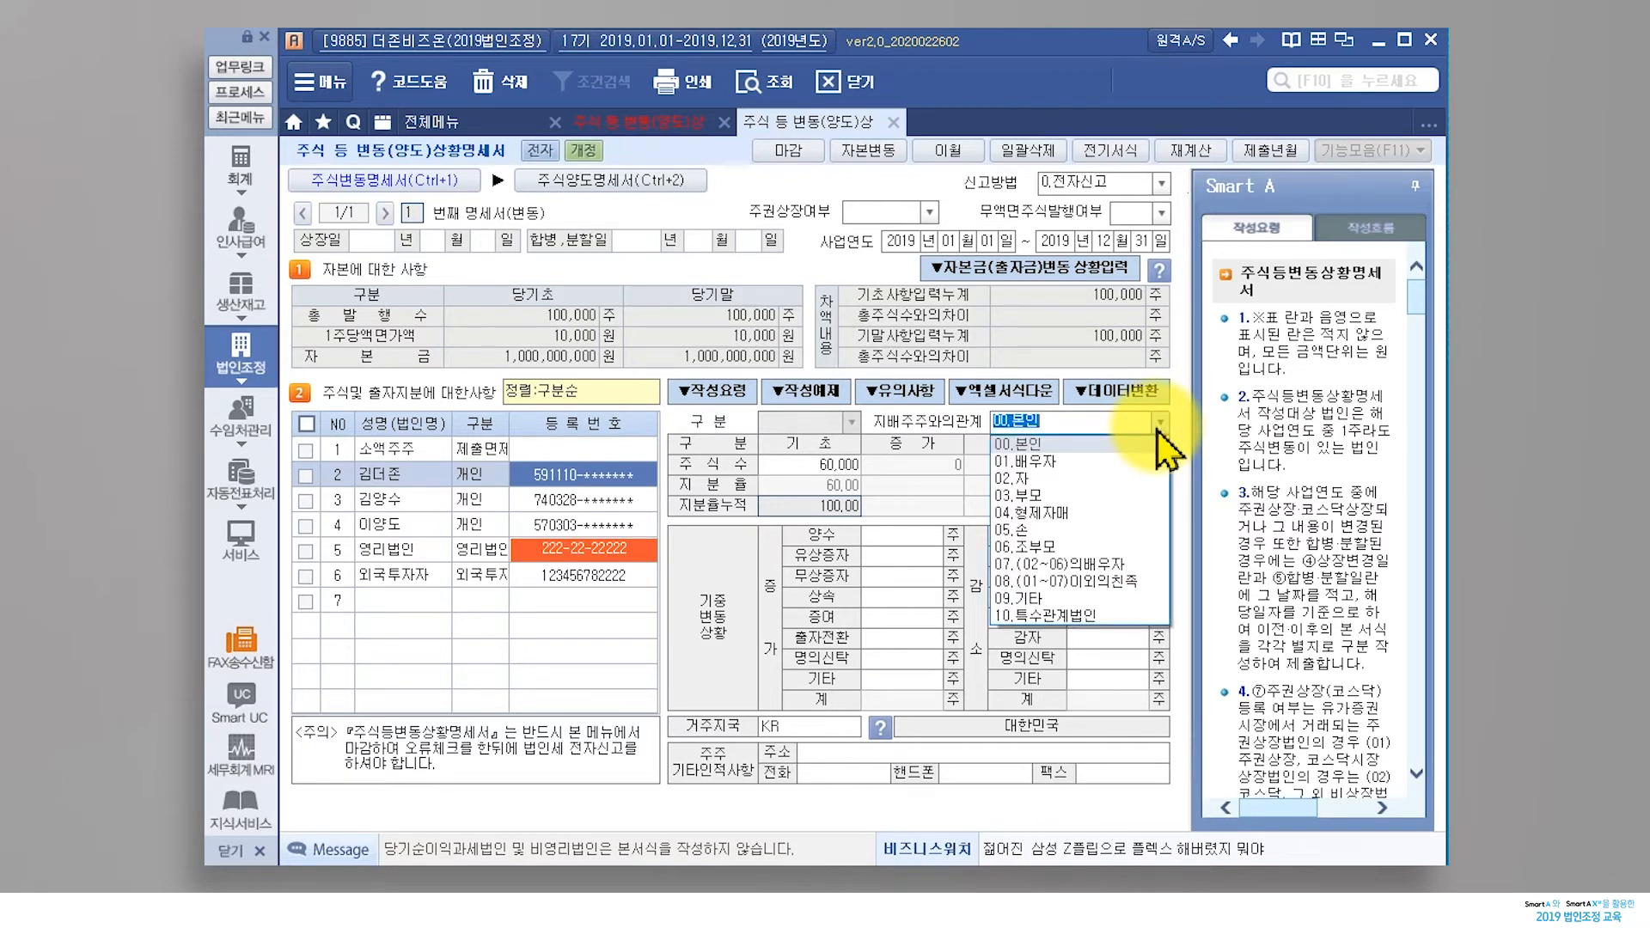
click(528, 574)
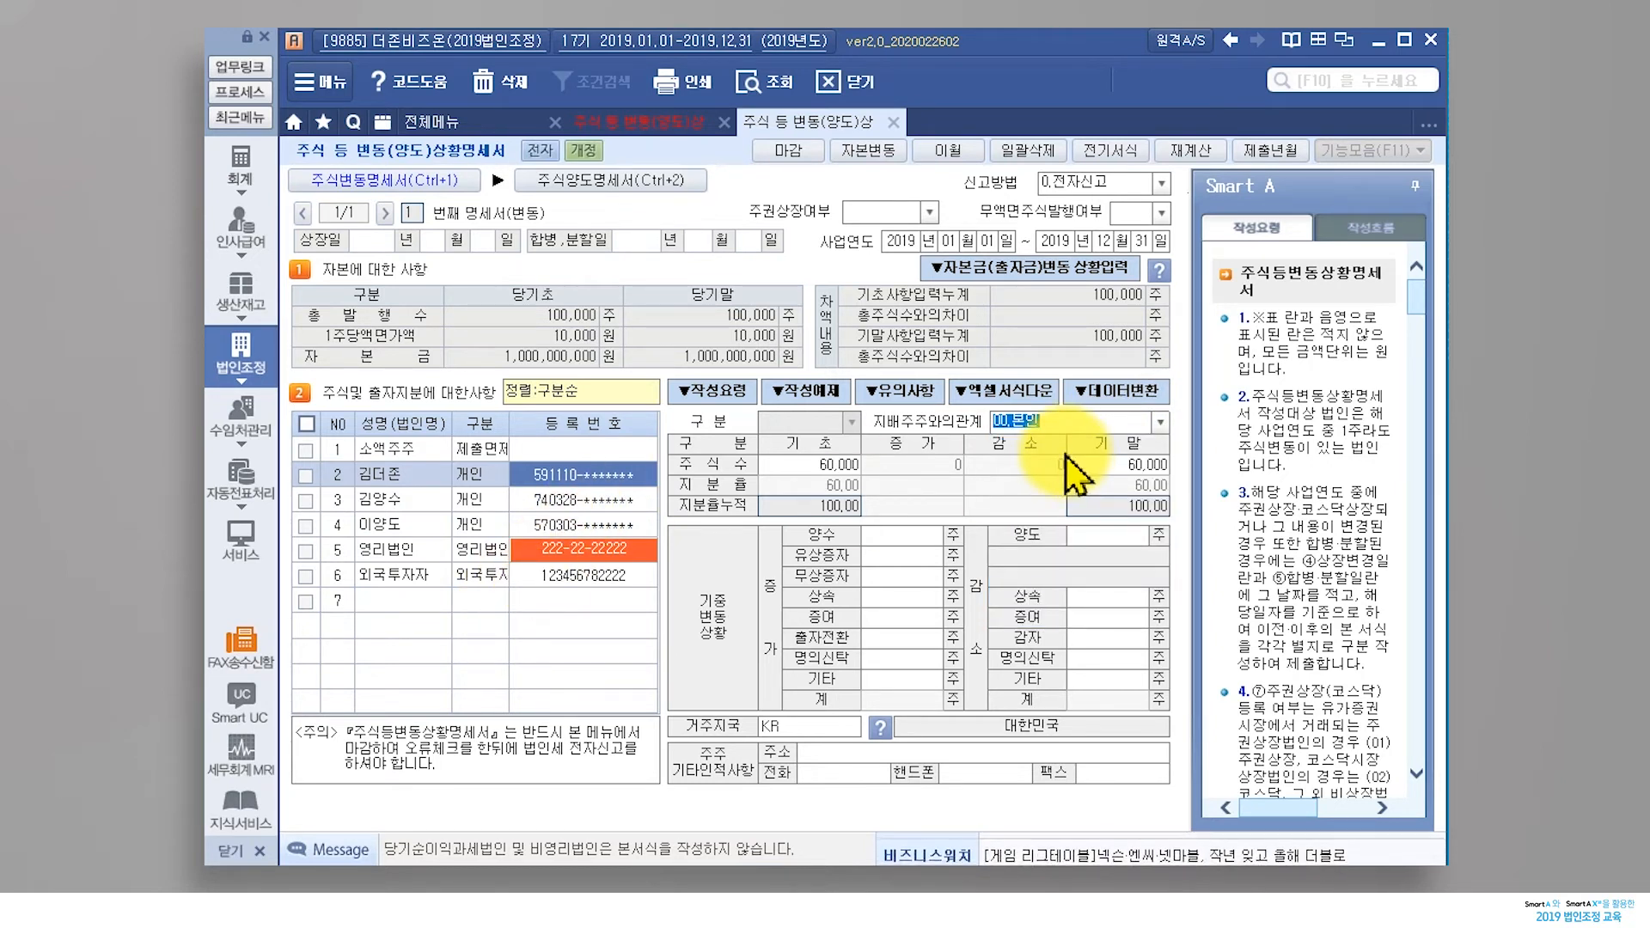
Review the Excel template download and preparation guidance for the stock change form, and close it
click(1005, 392)
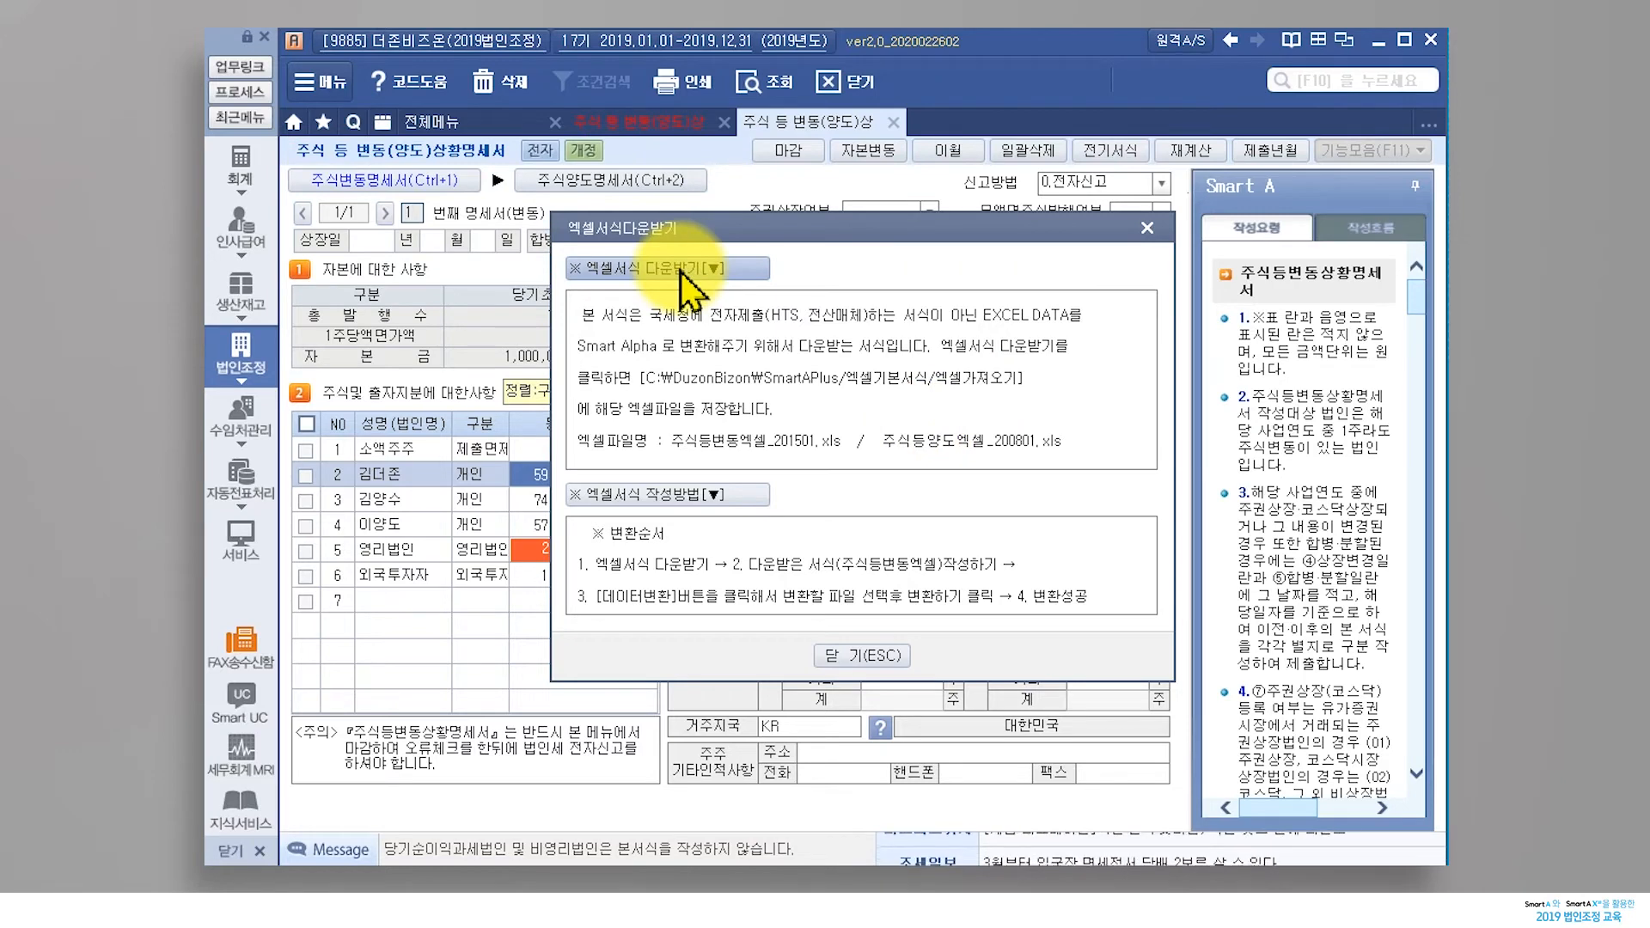
click(860, 657)
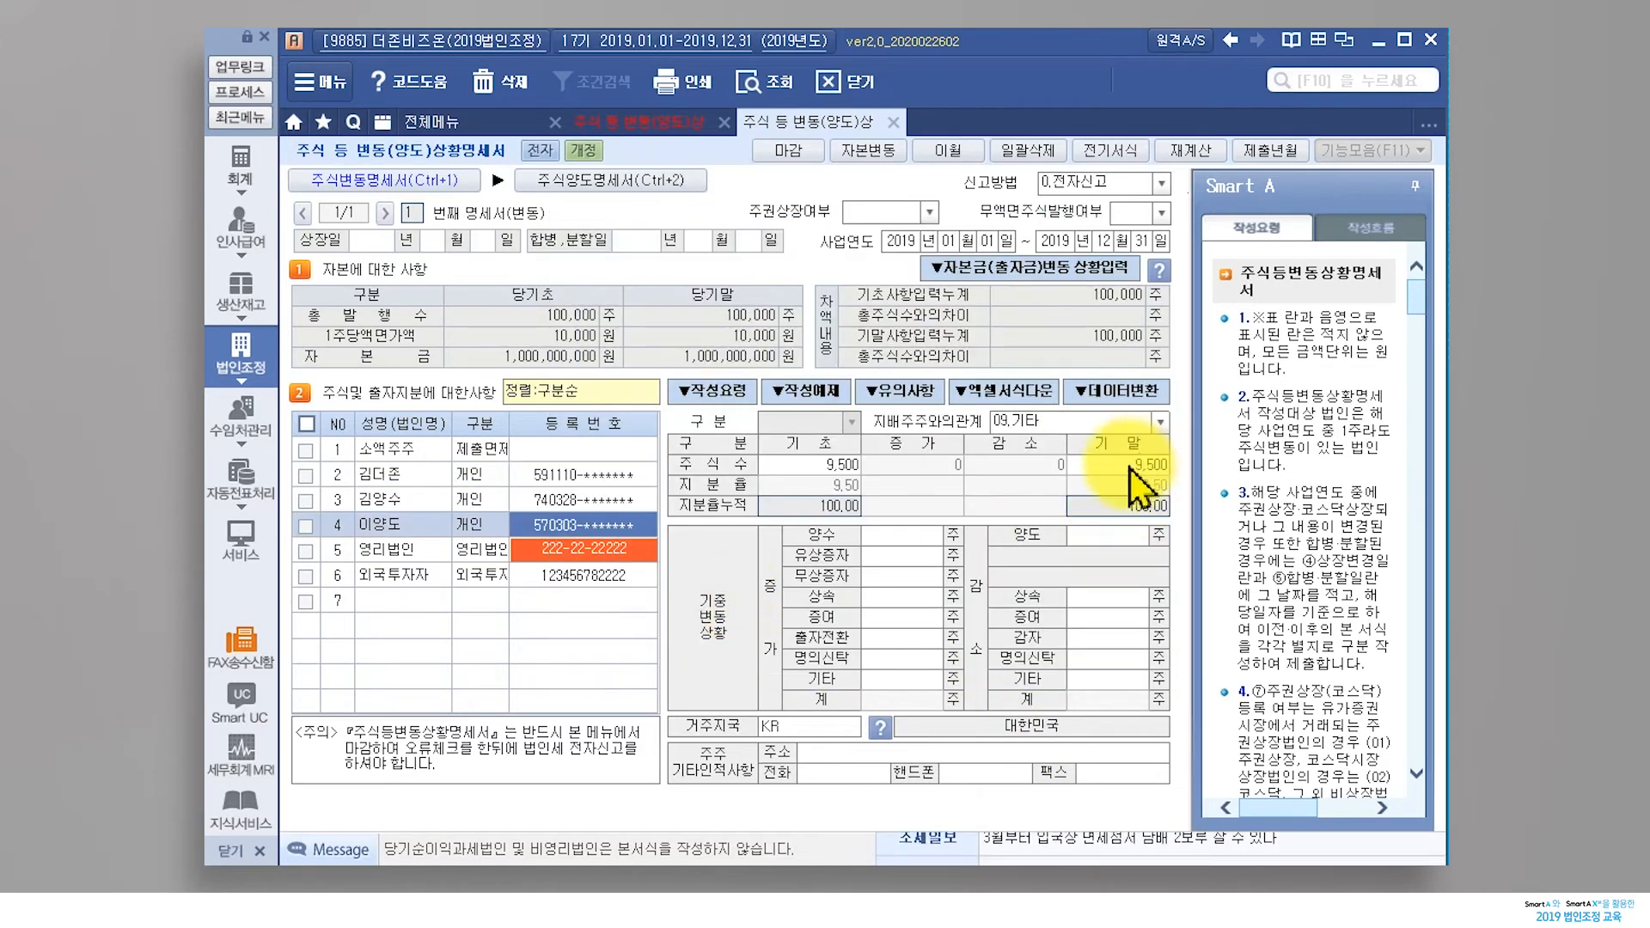
Record 100 shares as 양도 for the fourth shareholder, check the resulting 주식양도명세서, and return to 주식변동명세서
click(1102, 540)
text(100)
key(Return)
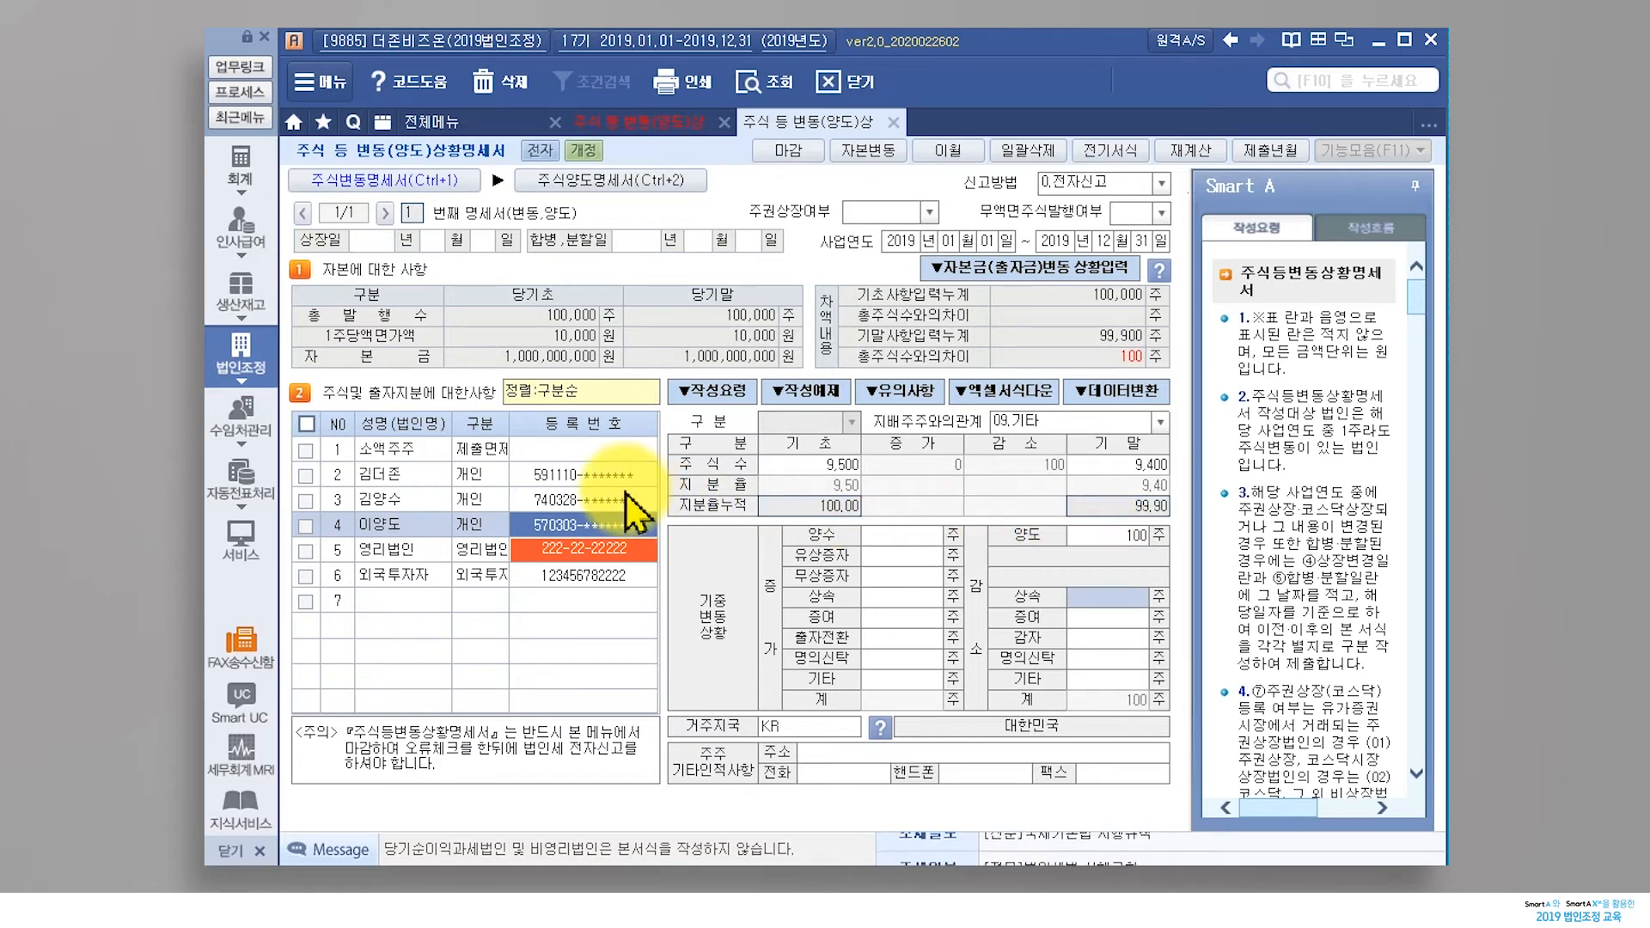
click(563, 181)
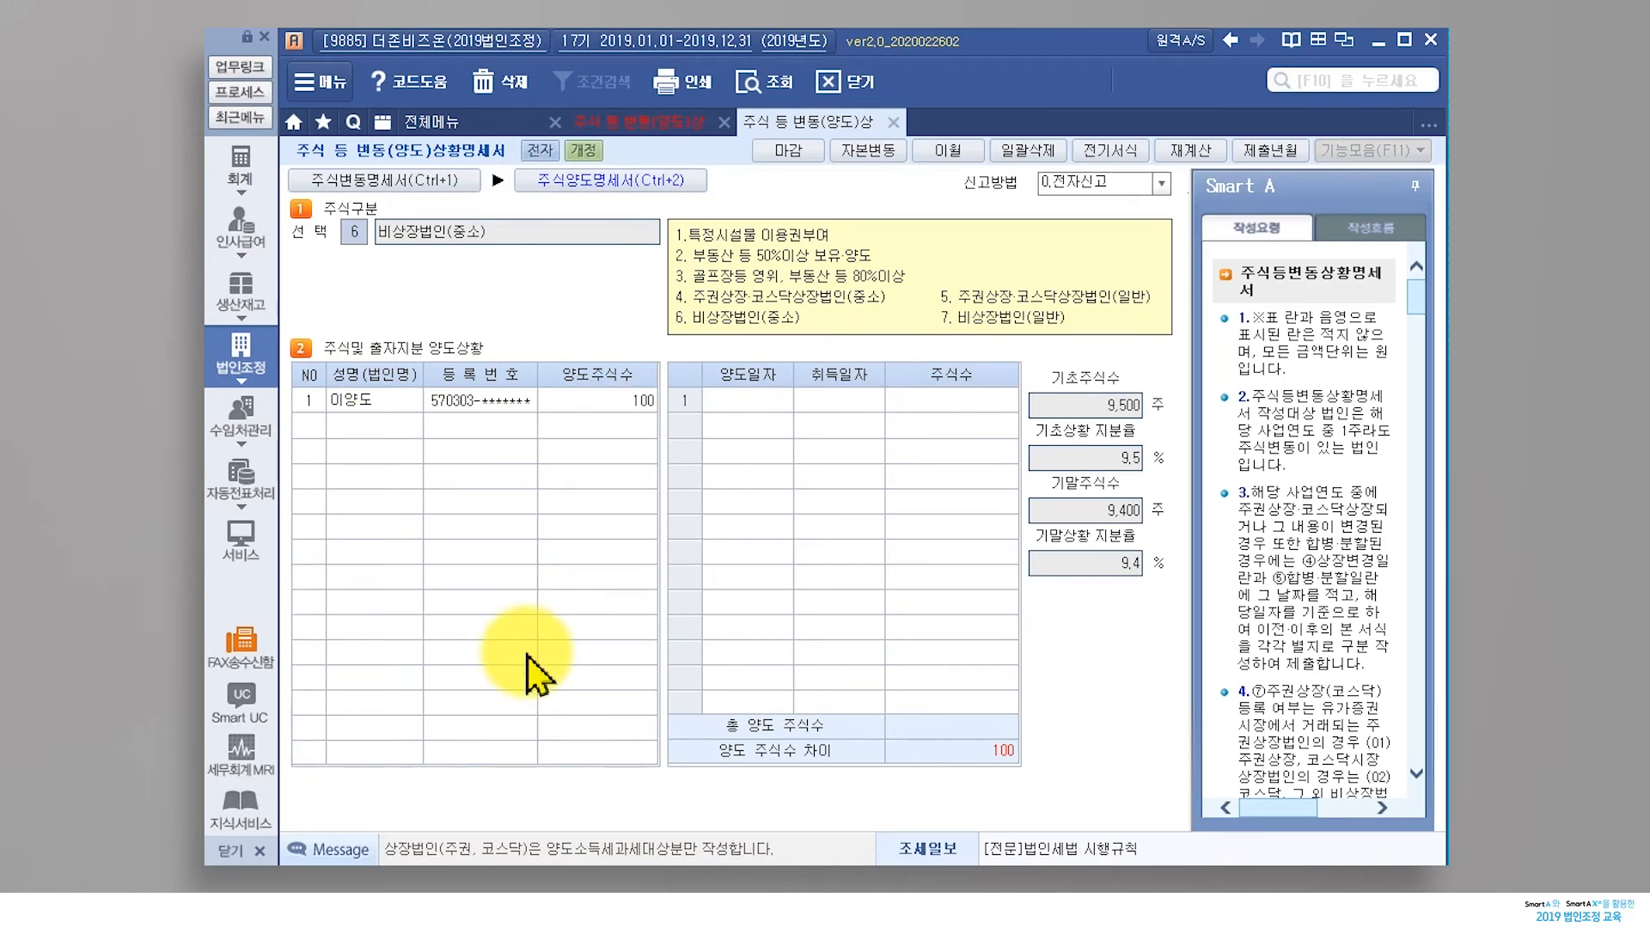
click(384, 180)
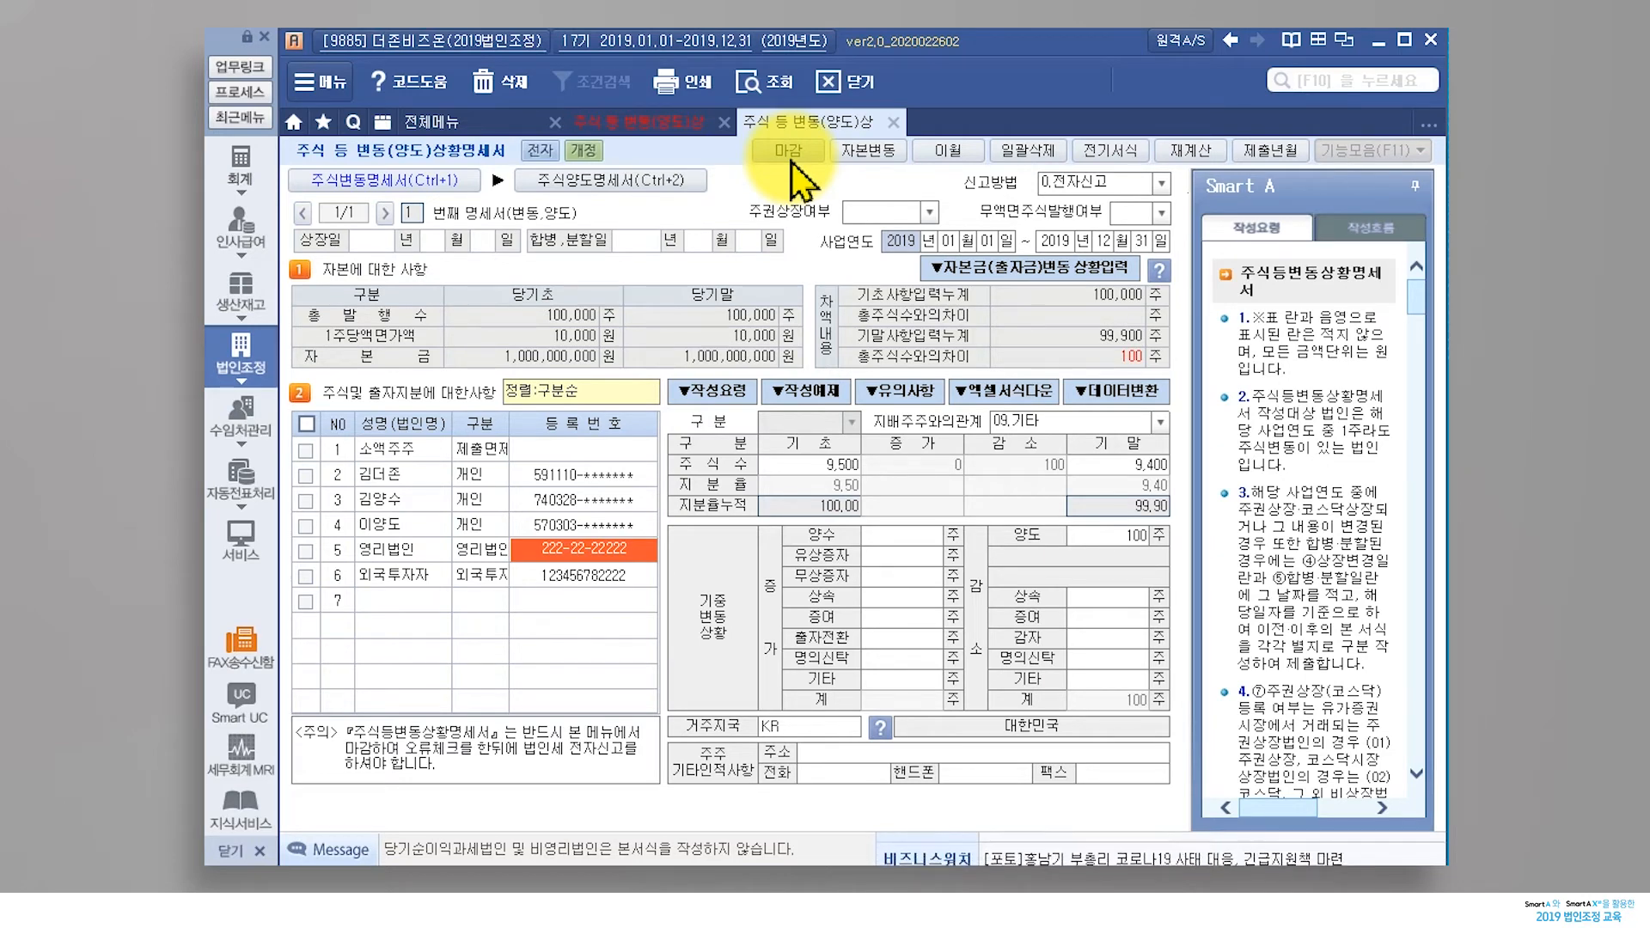
Bring up 법인세과세표준 및 세액신고서 and set (23) 주식변동 to 여
click(452, 121)
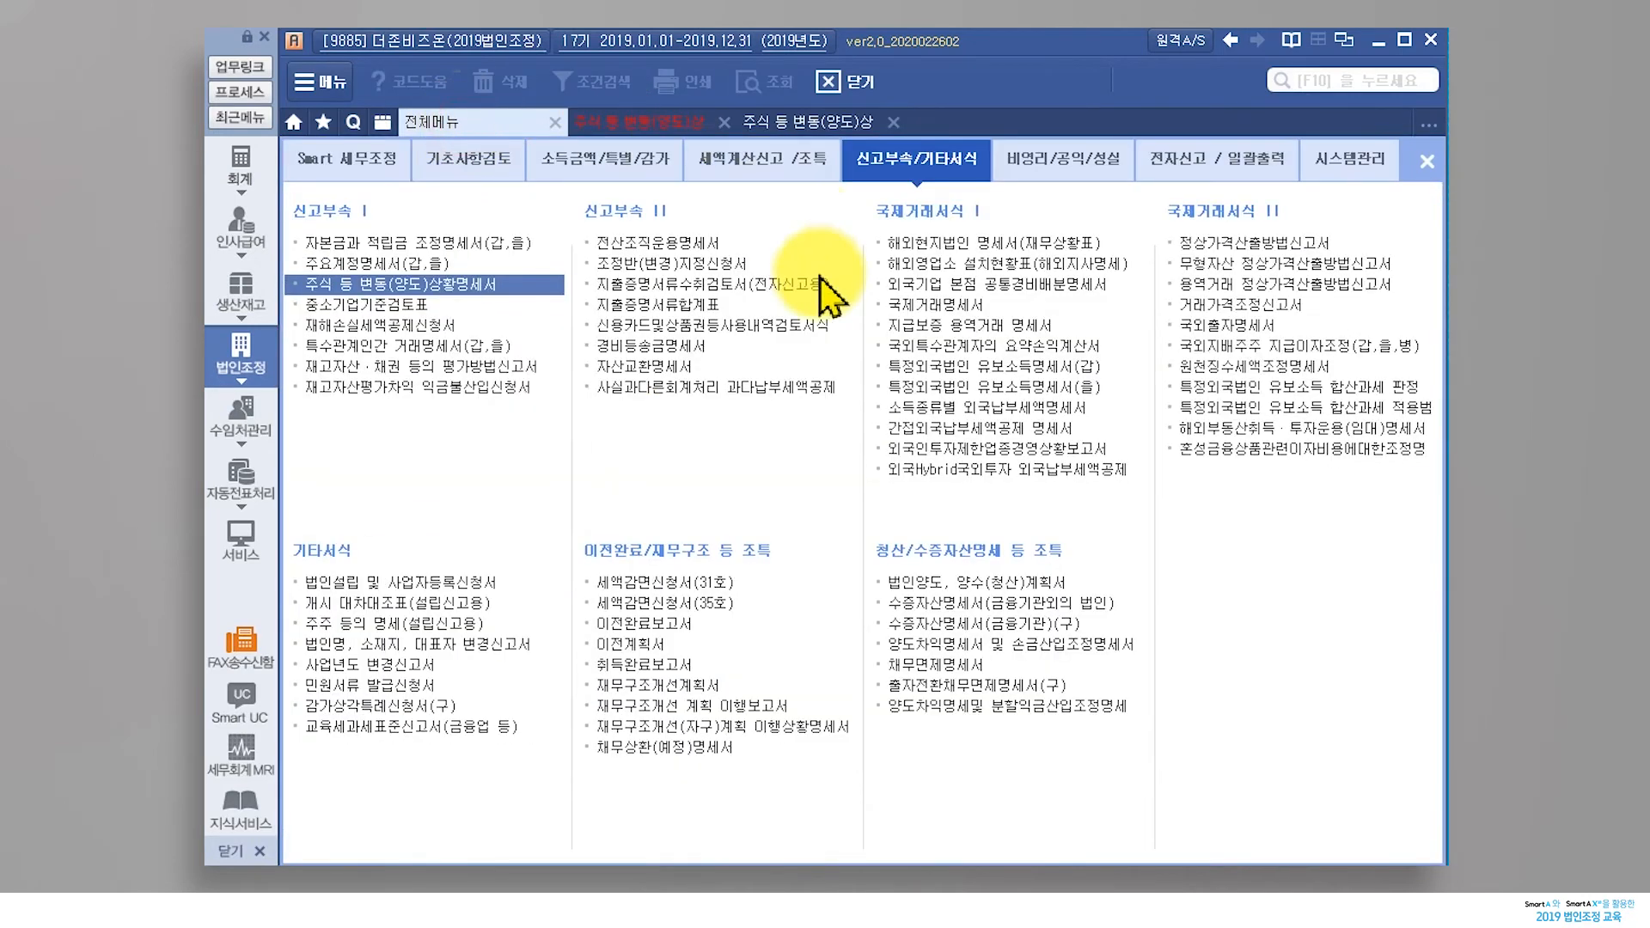
click(761, 160)
click(415, 250)
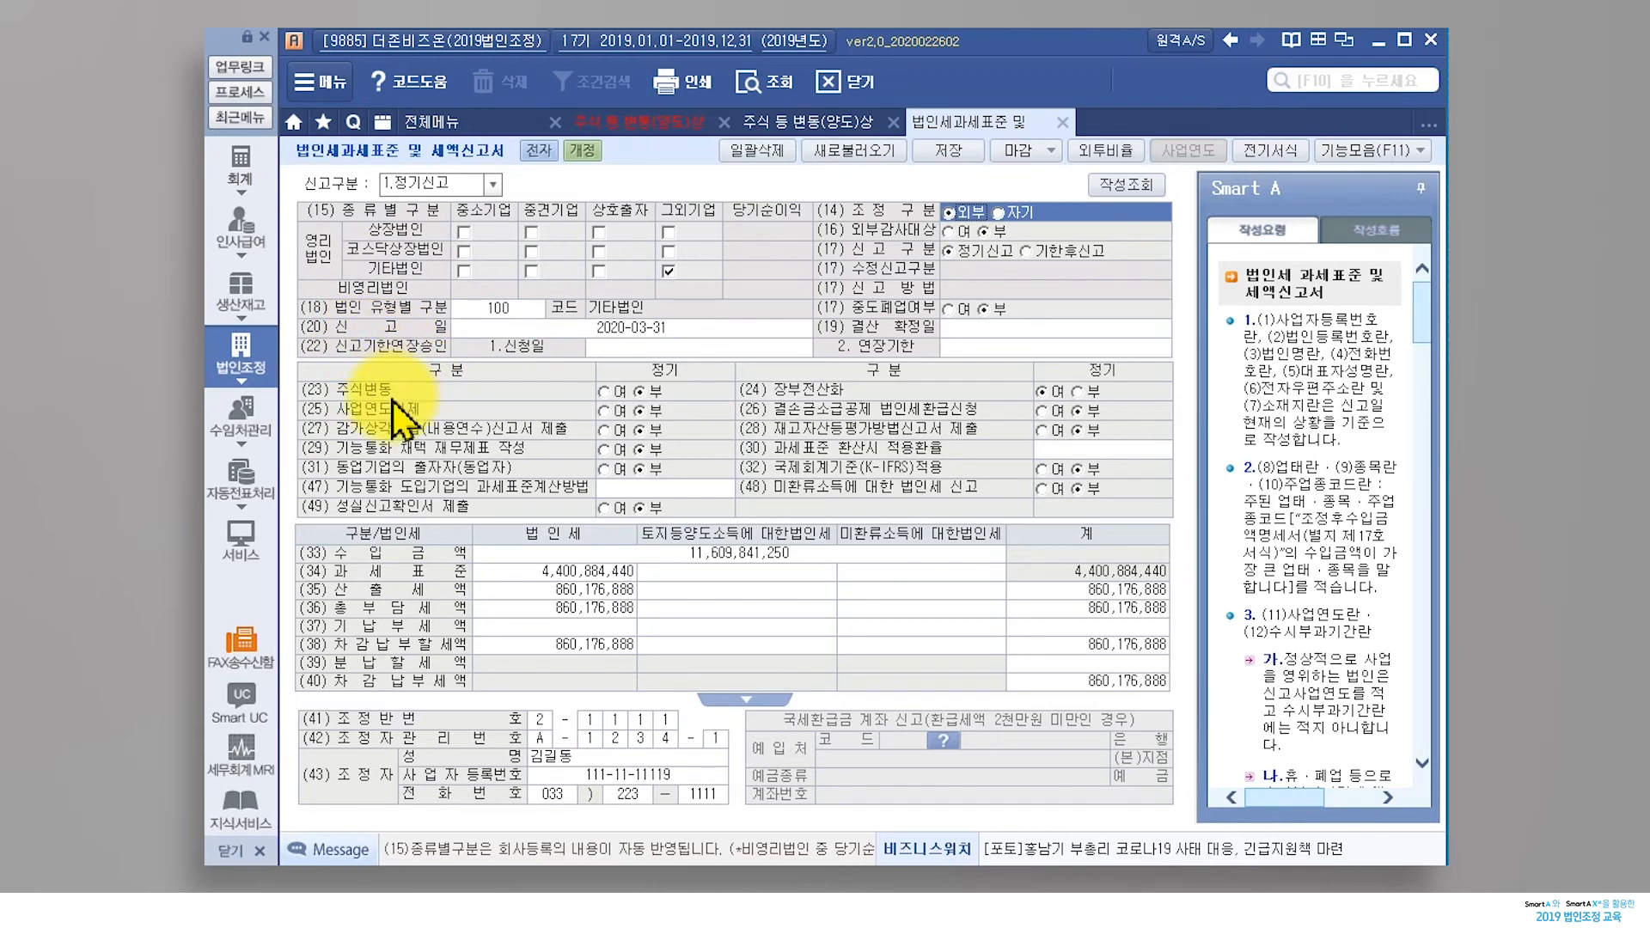
click(605, 391)
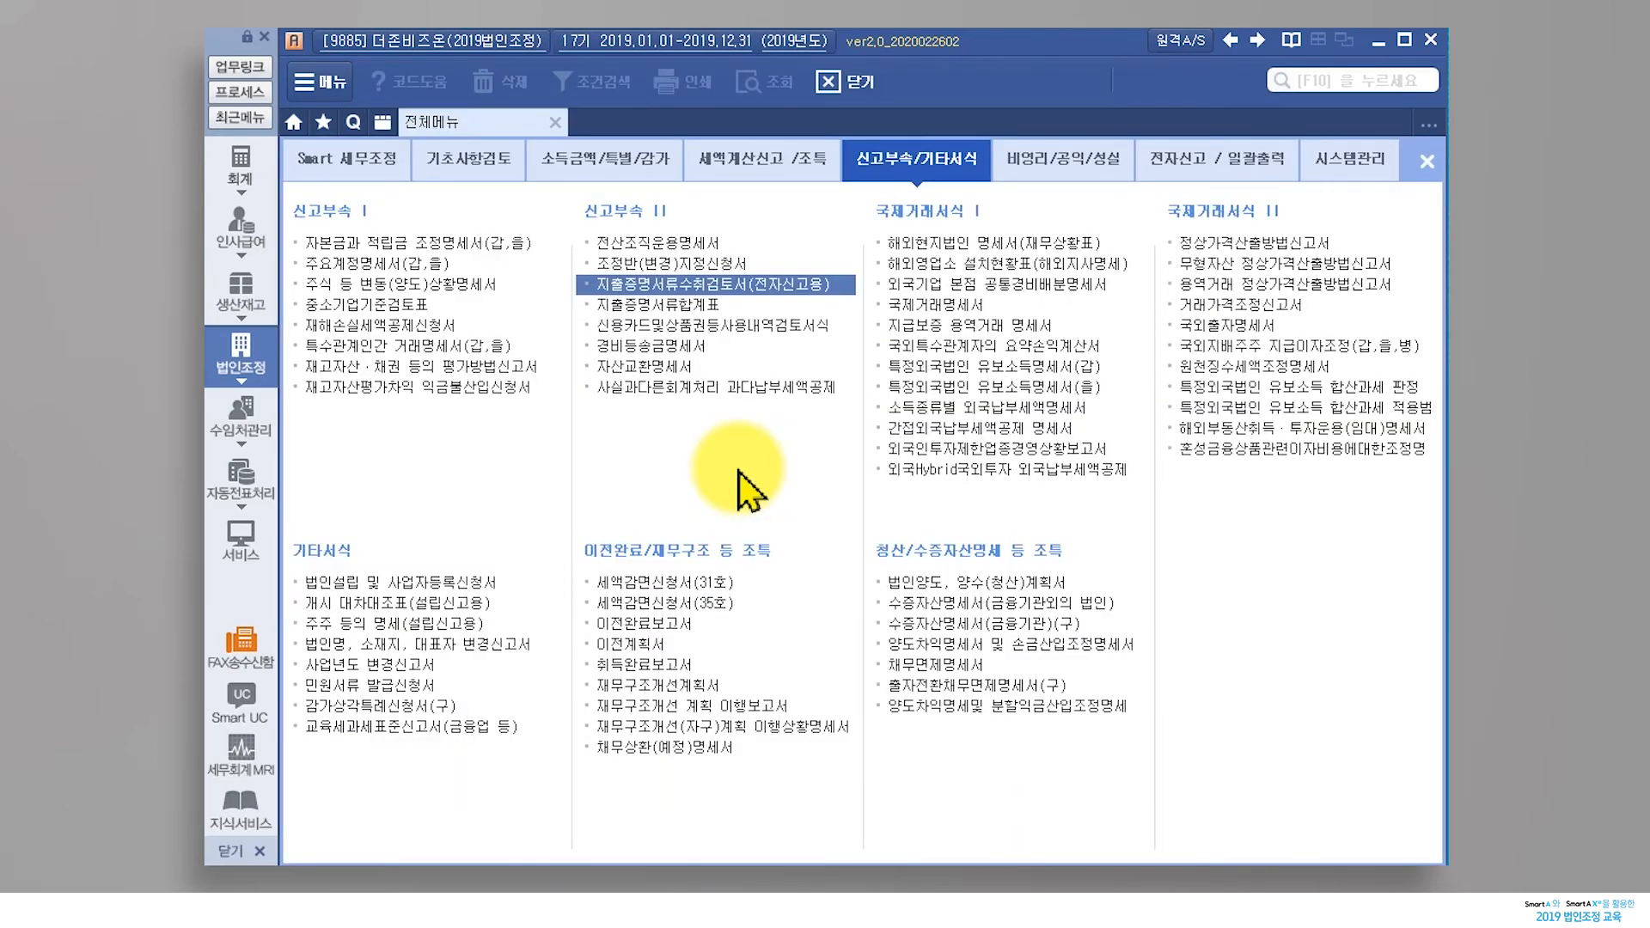
Open 지출증명서류수취검토서(전자신고용) and 지출증명서류합계표, and return to the 수취검토서 form
click(668, 284)
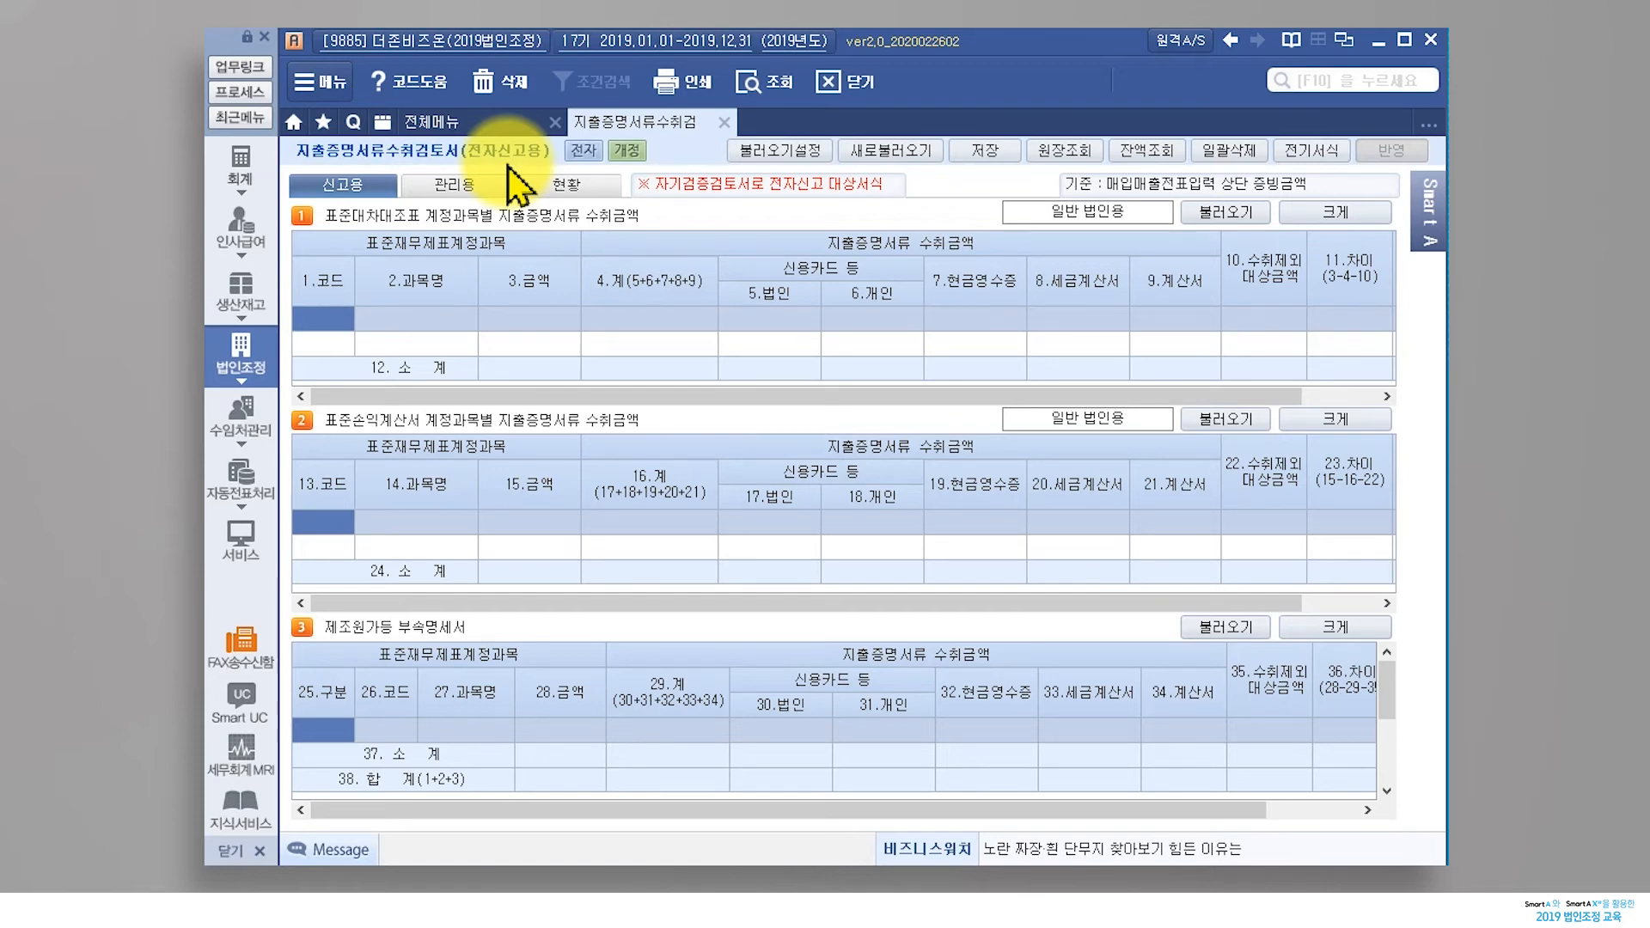
click(432, 121)
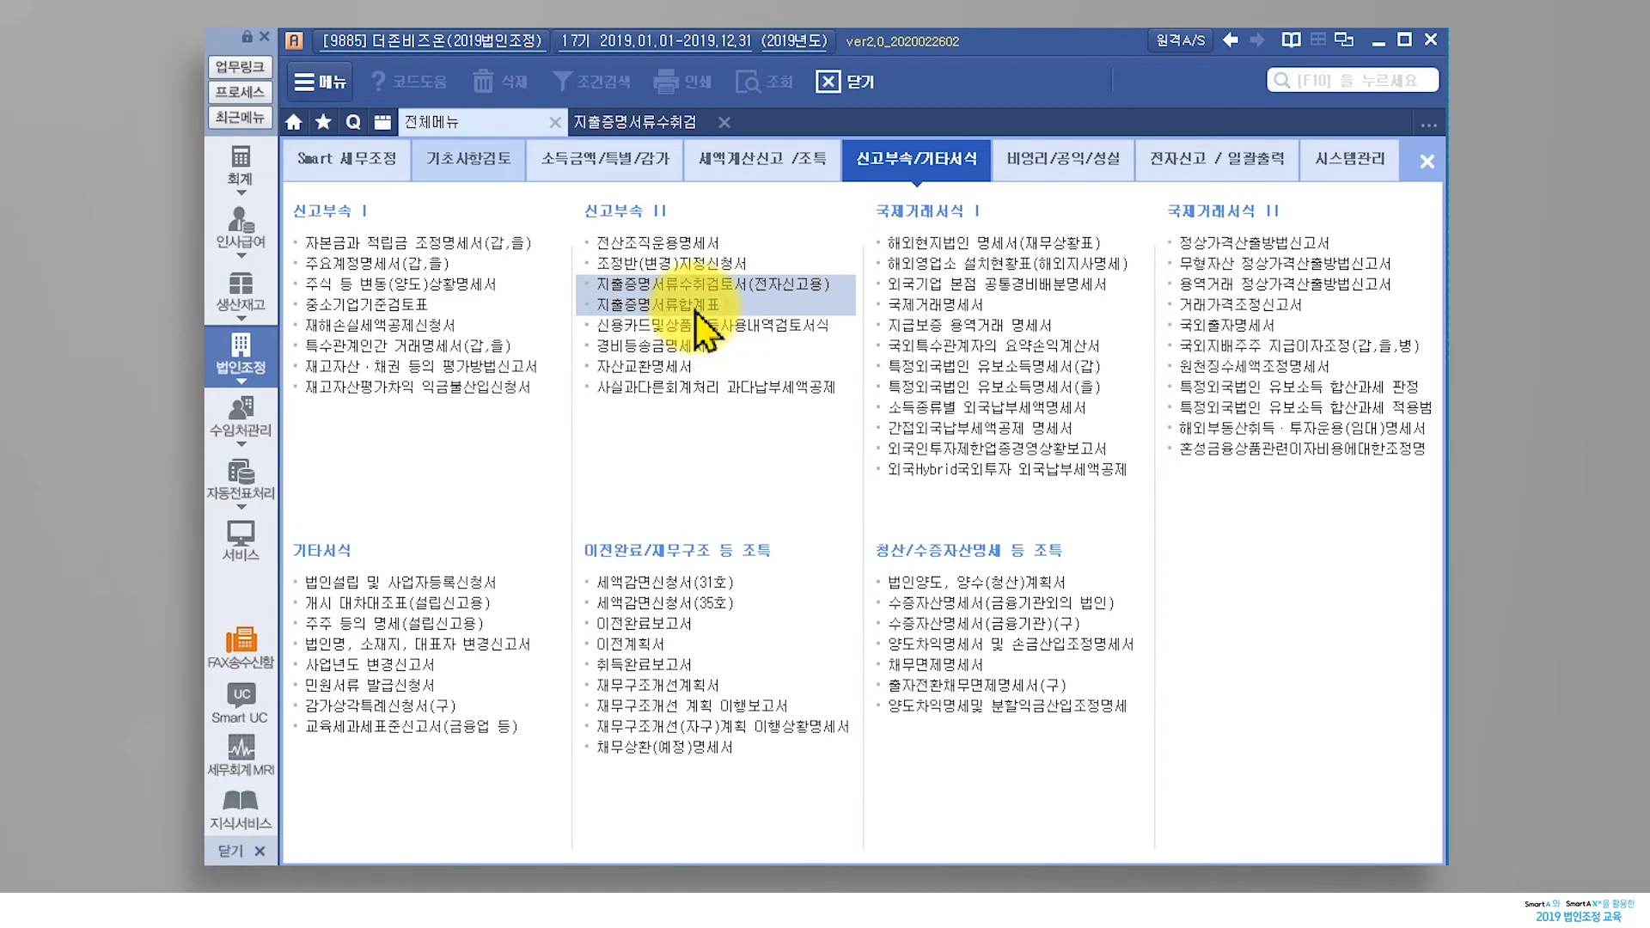
click(679, 305)
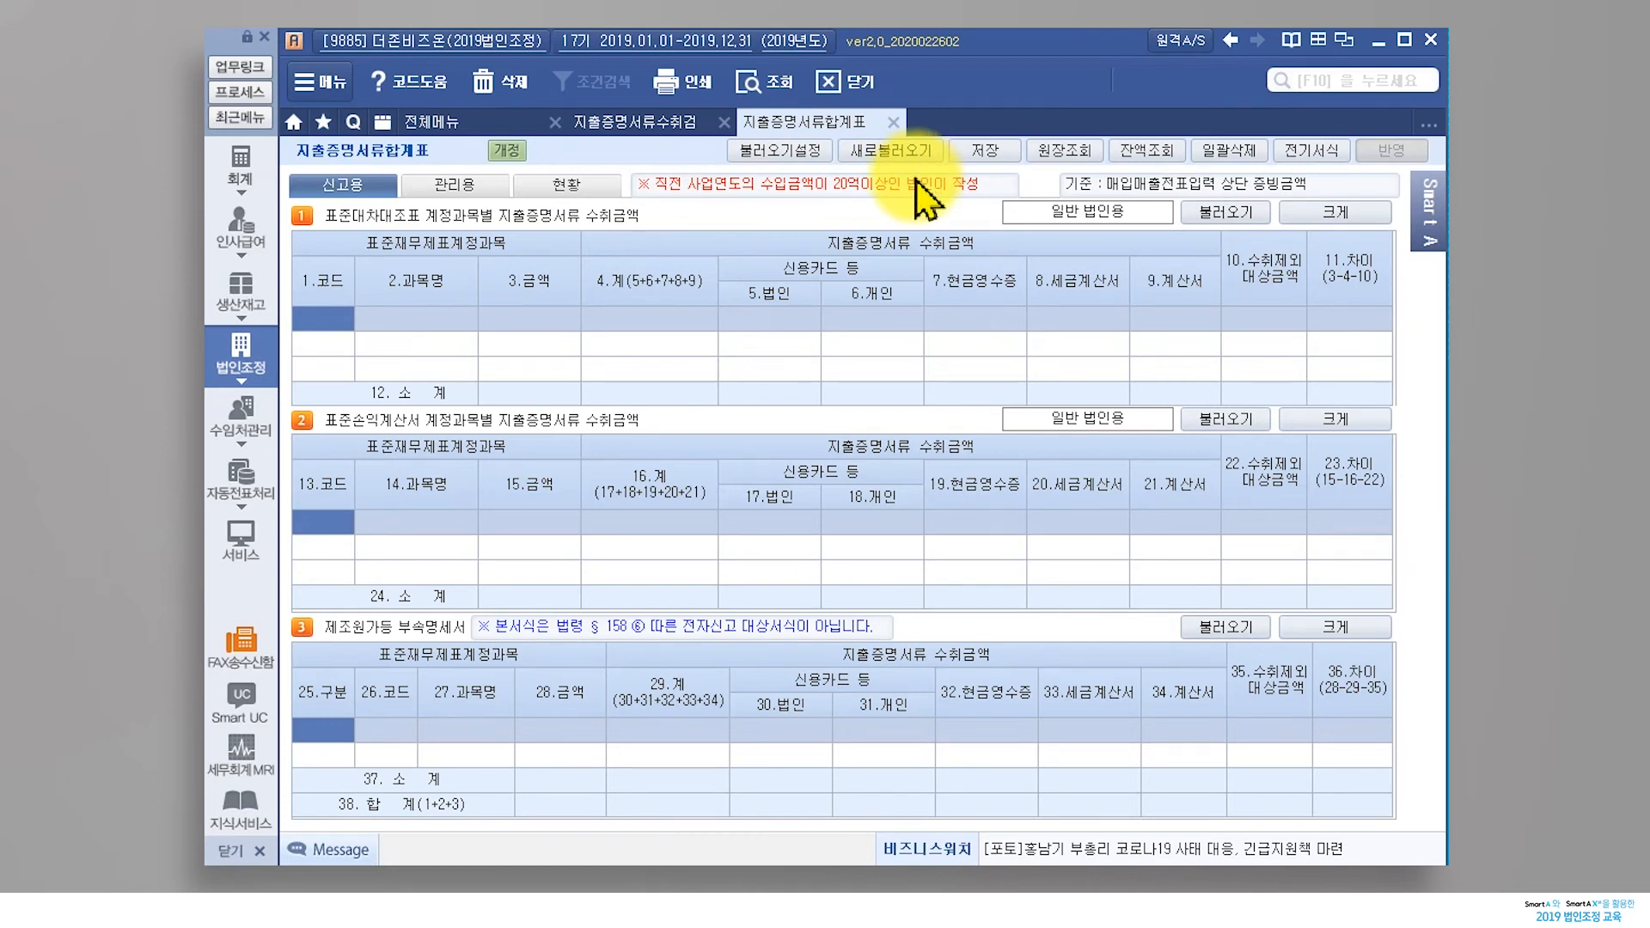
click(595, 123)
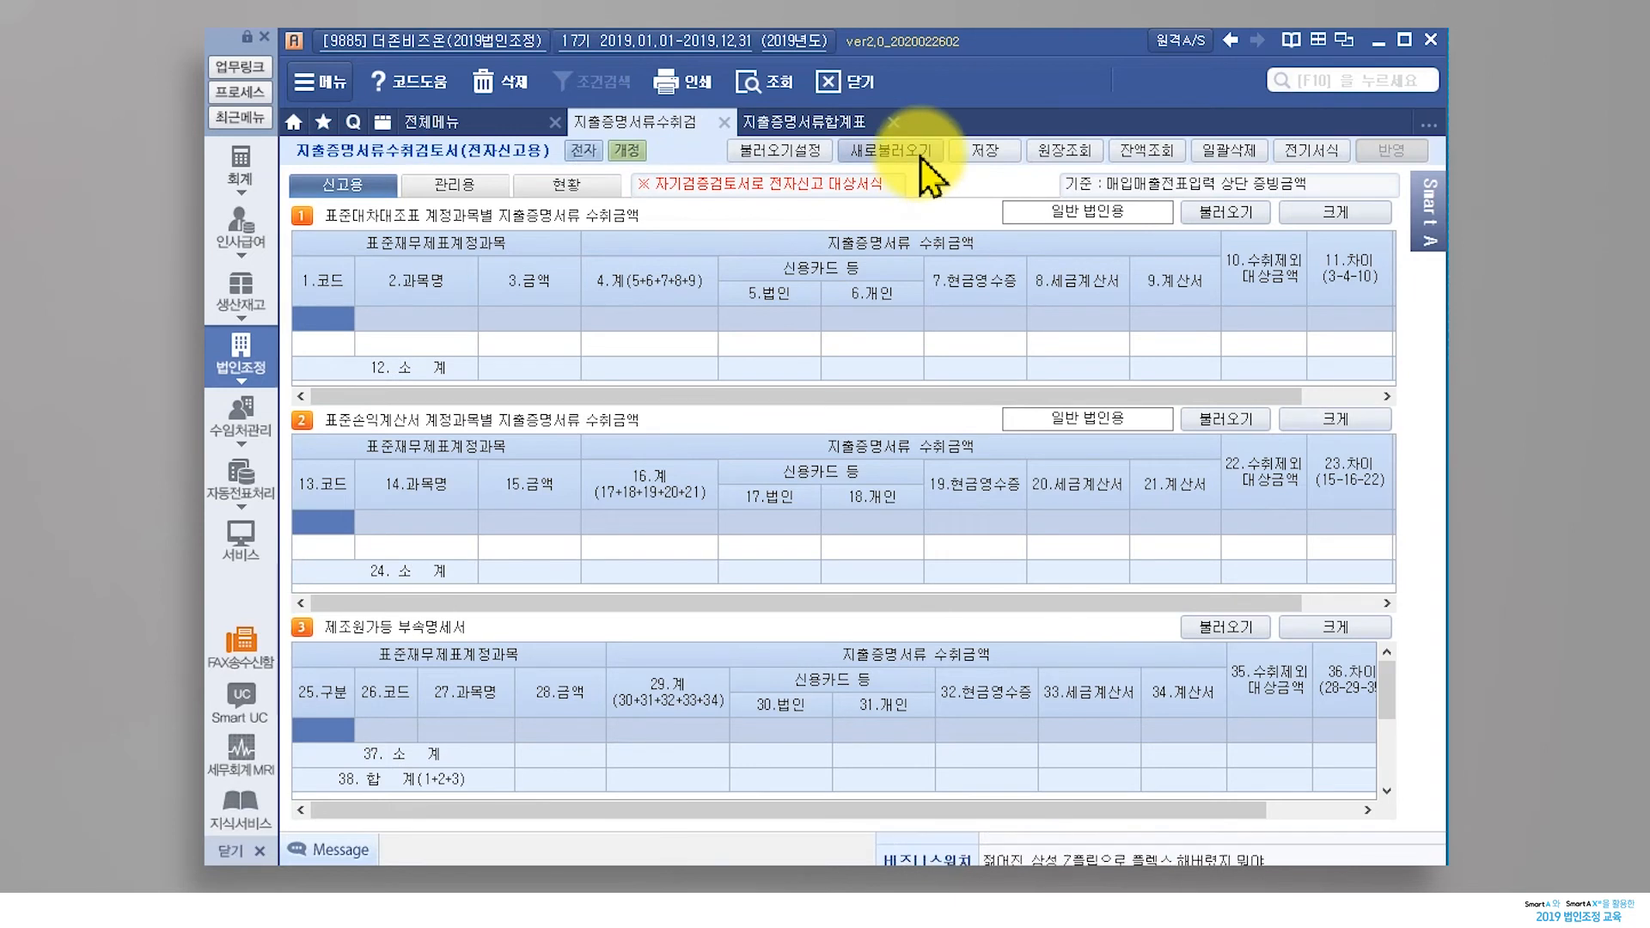
Load fresh data into 지출증명서류수취검토서, covering the 표준대차대조표, 표준손익계산서 and 제조원가등 부속명세서 sections
click(918, 150)
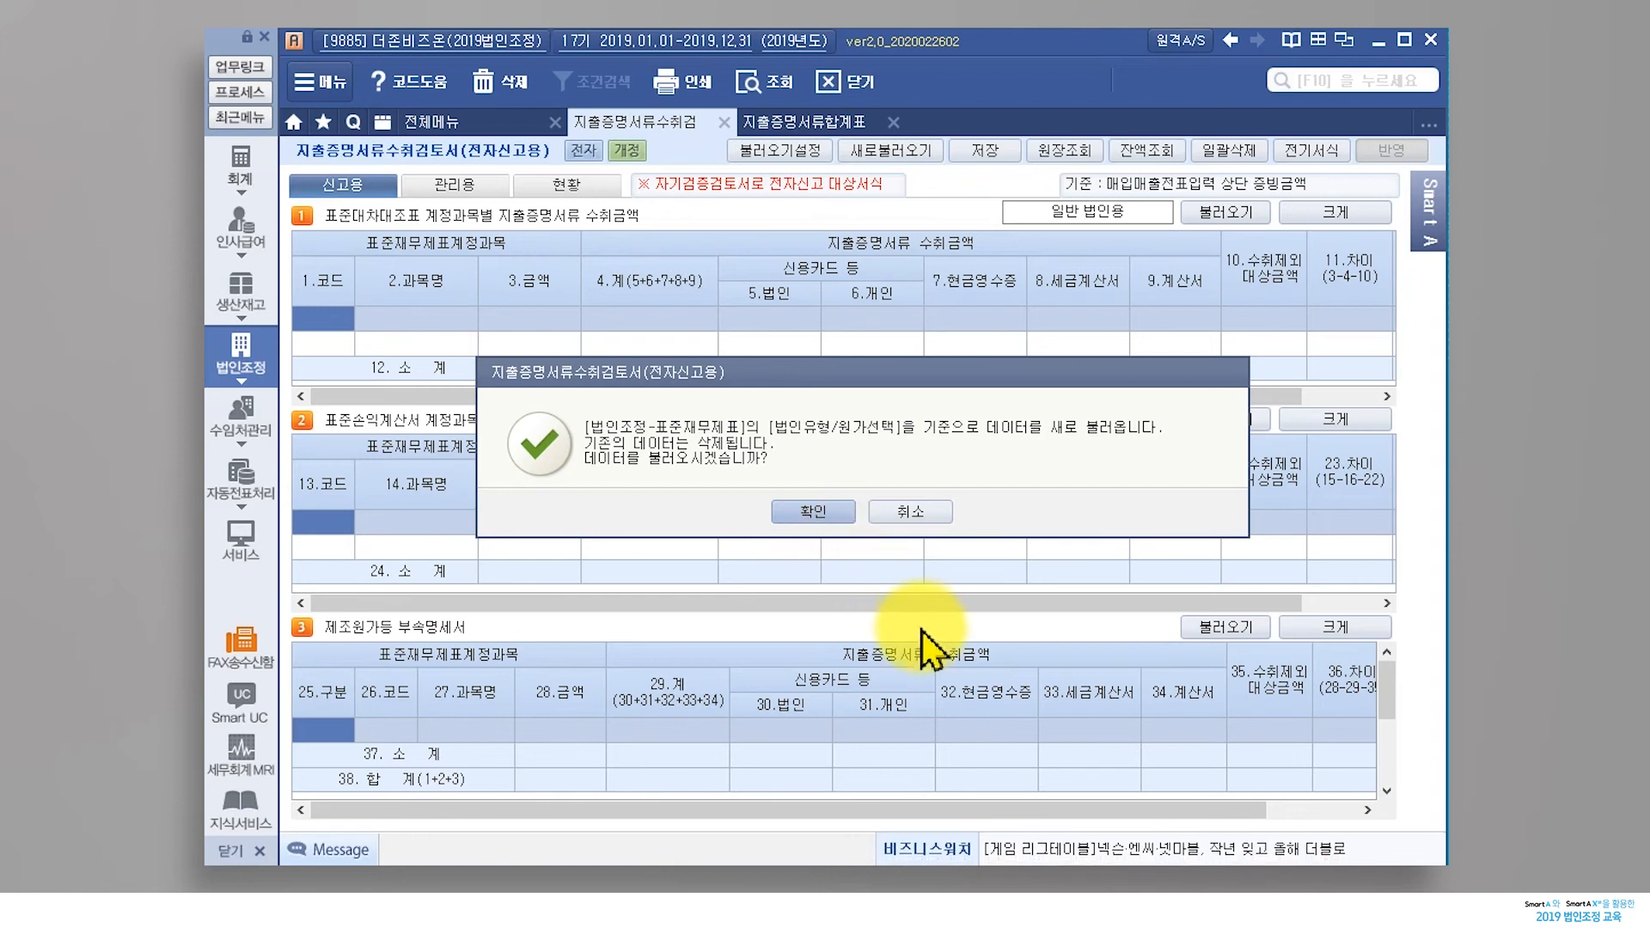
click(847, 512)
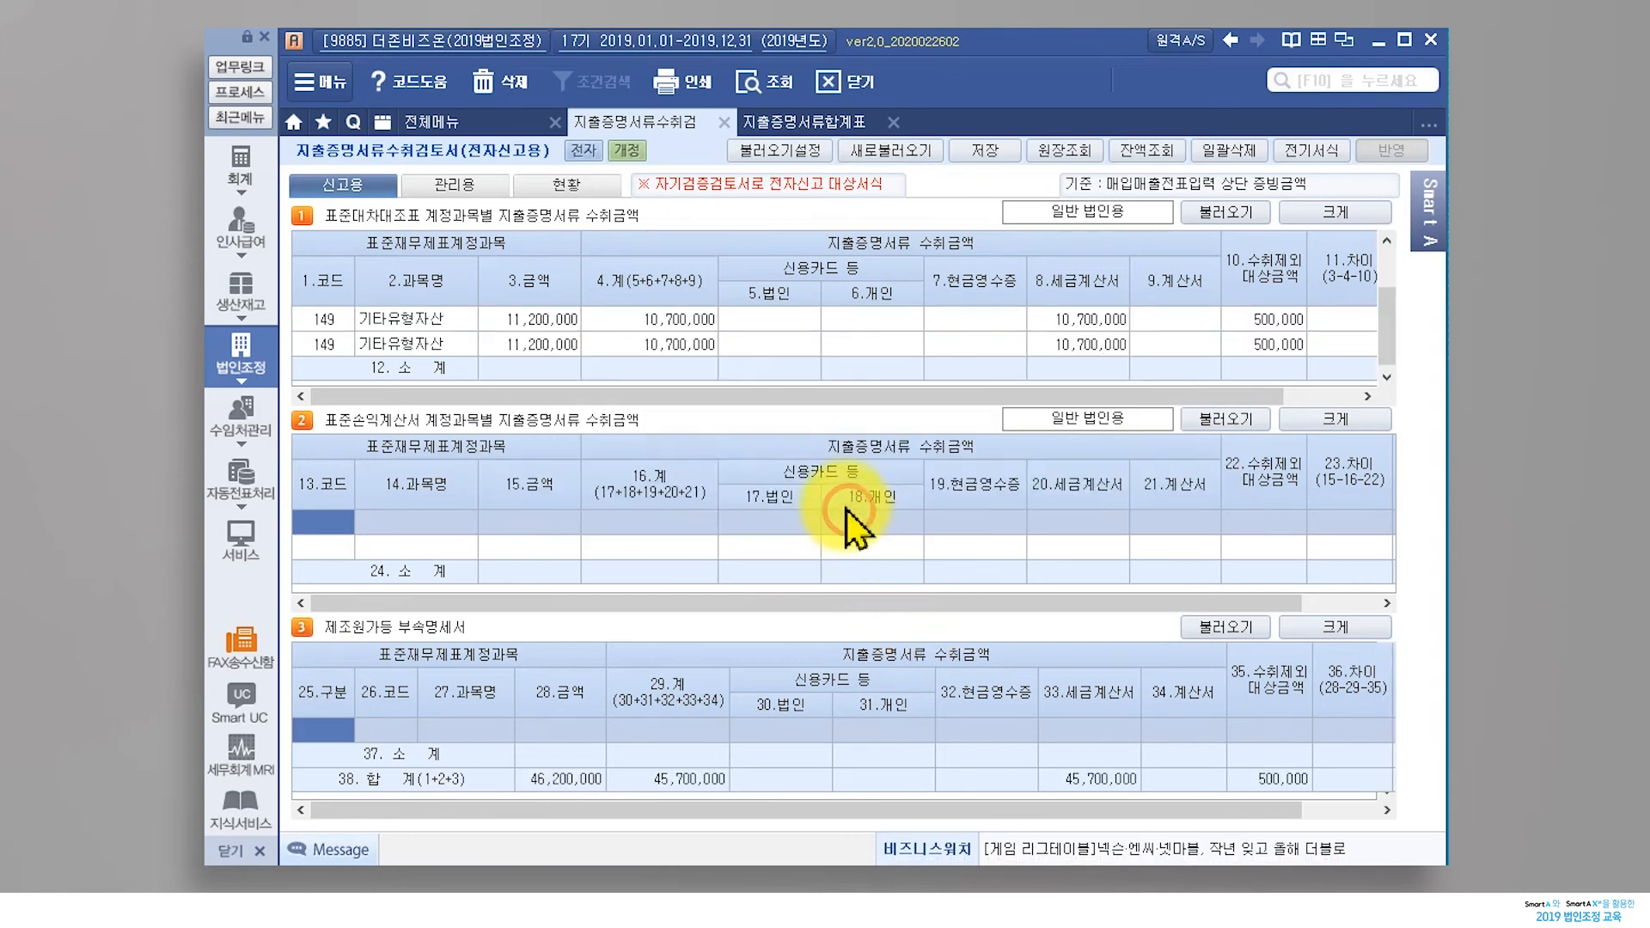
click(1221, 218)
click(1227, 424)
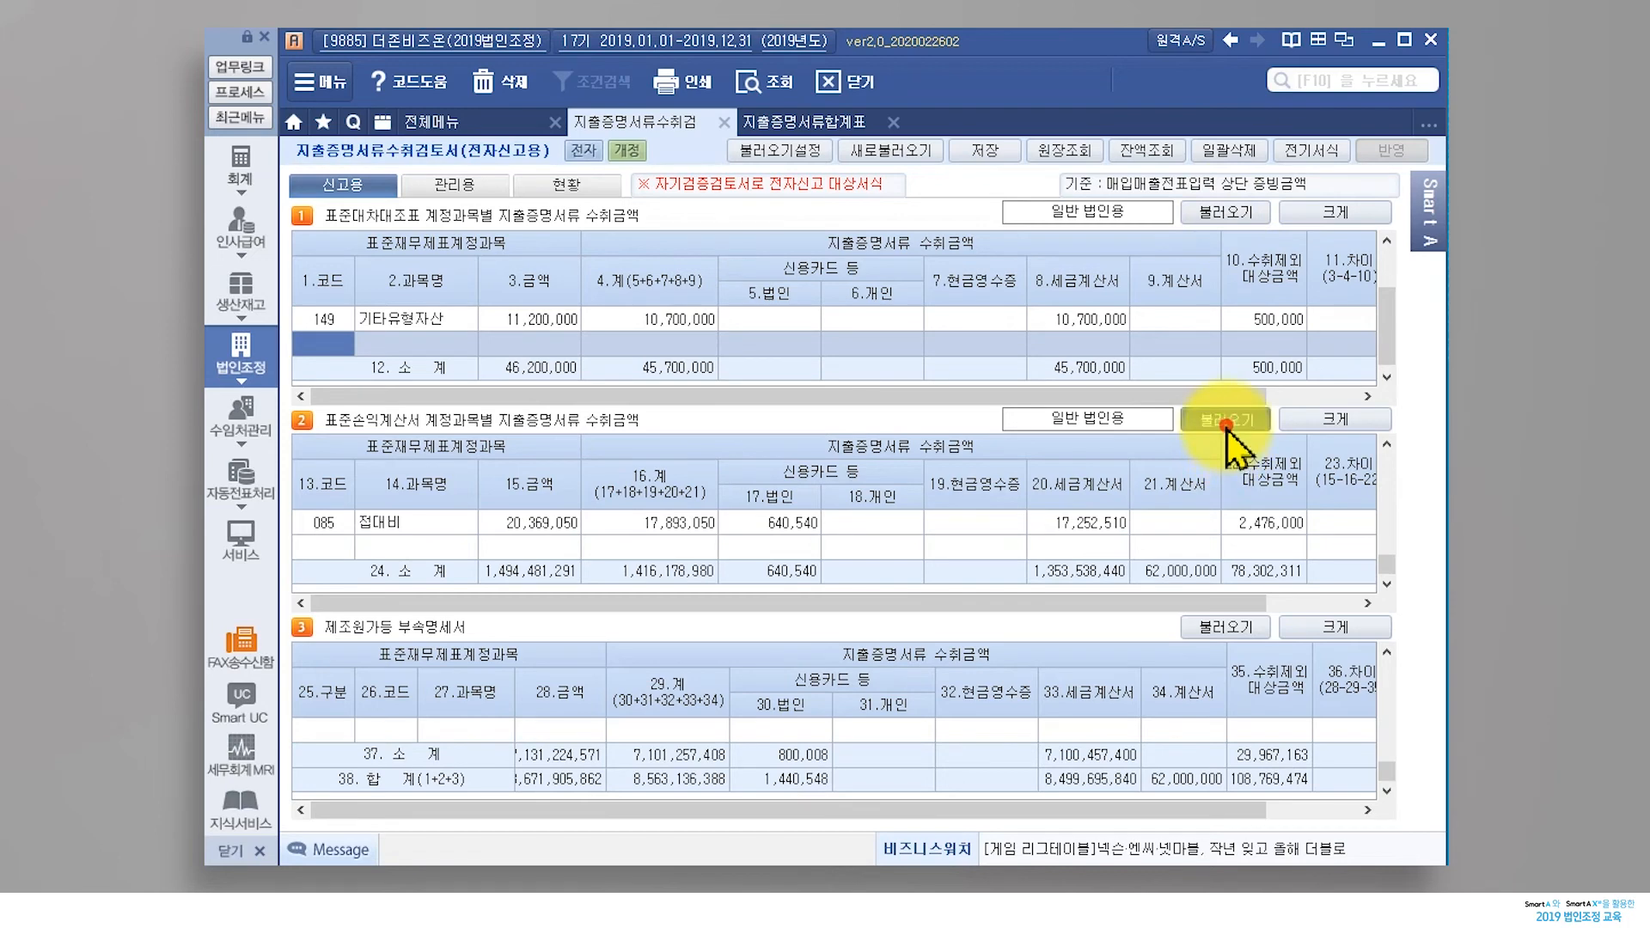
click(1235, 629)
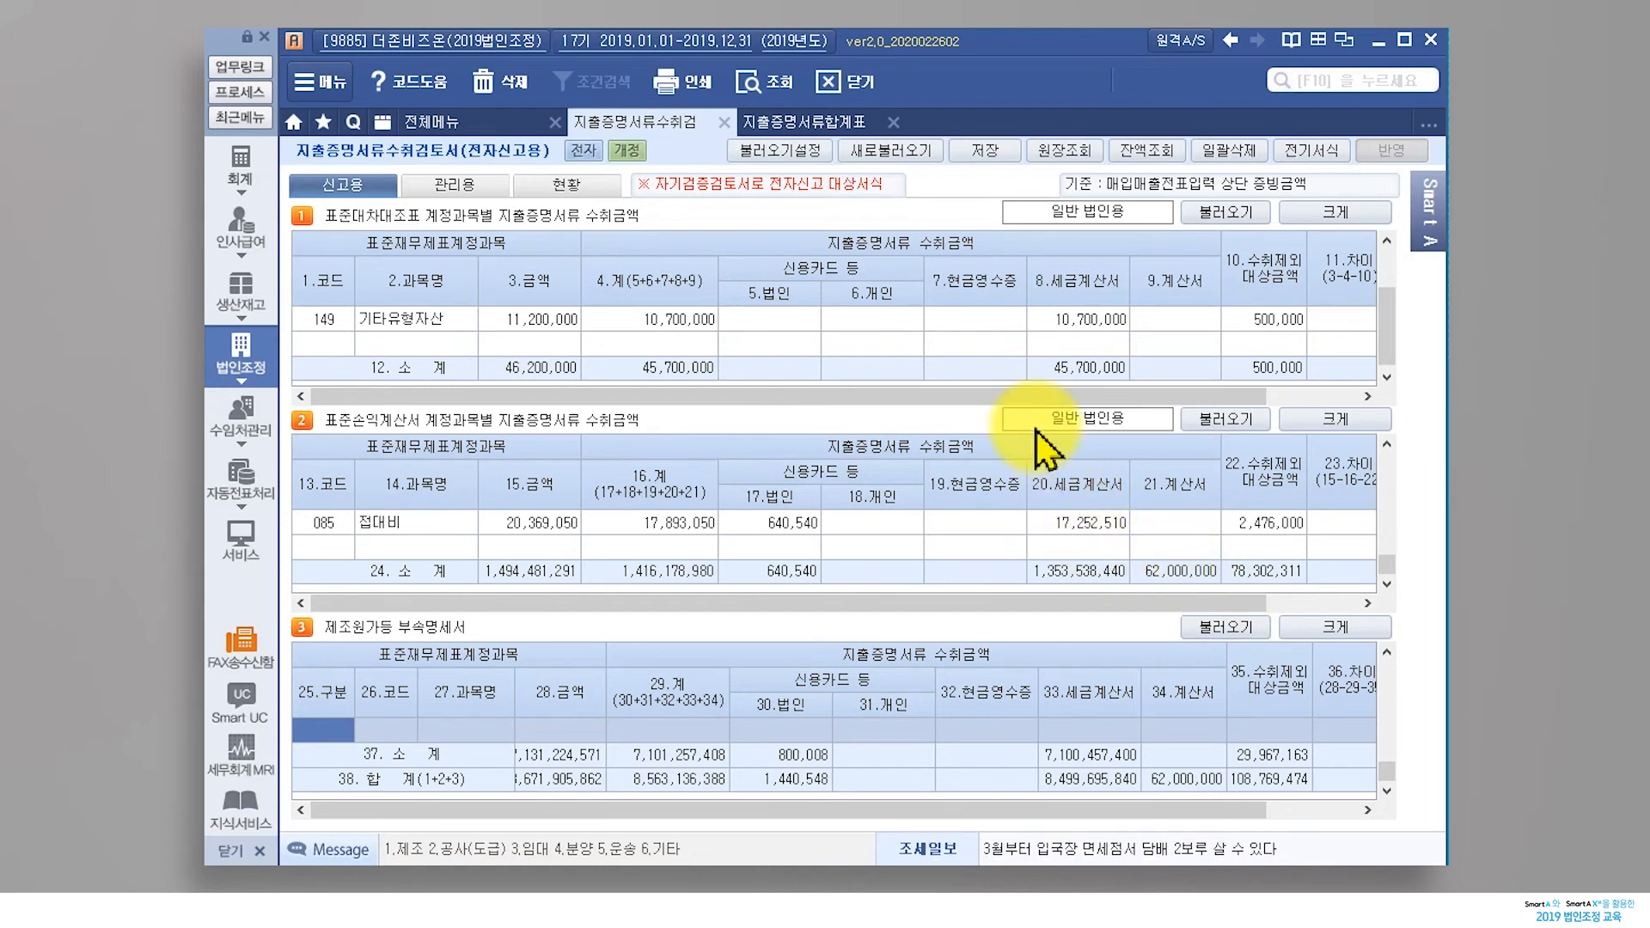
Review the 불러오기 설정 options, keeping 매입매출전표입력 상단 증빙금액 기준 불러오기, and examine the 접대비 row's 금액, 법인 card and 수취제외 대상금액
click(789, 152)
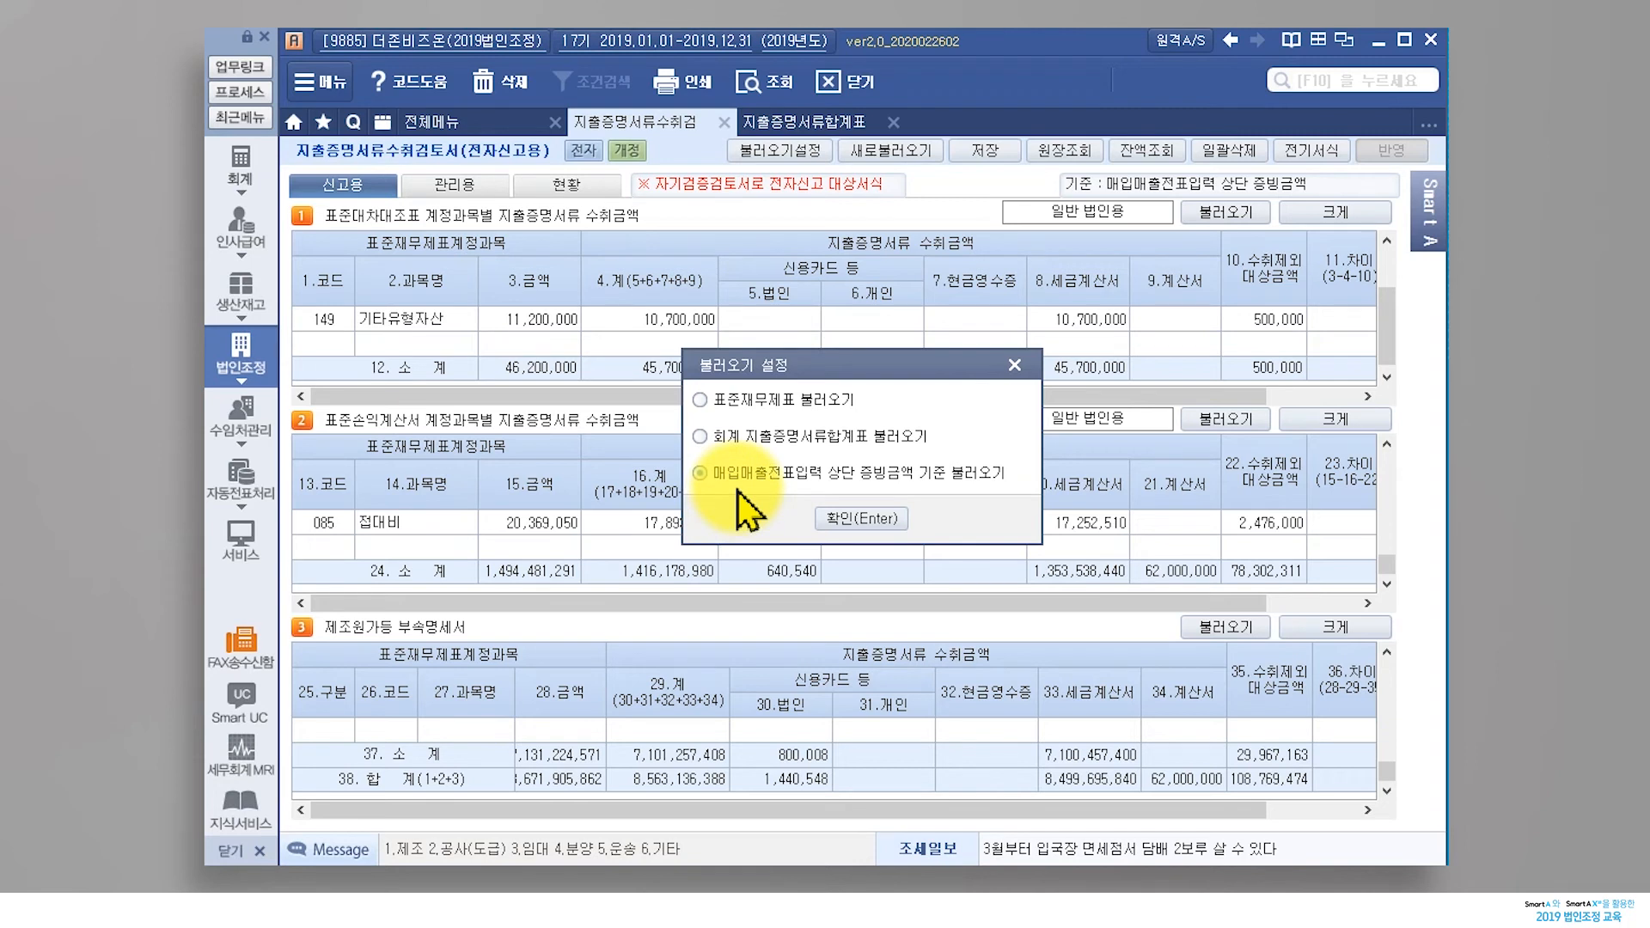
click(862, 518)
click(550, 521)
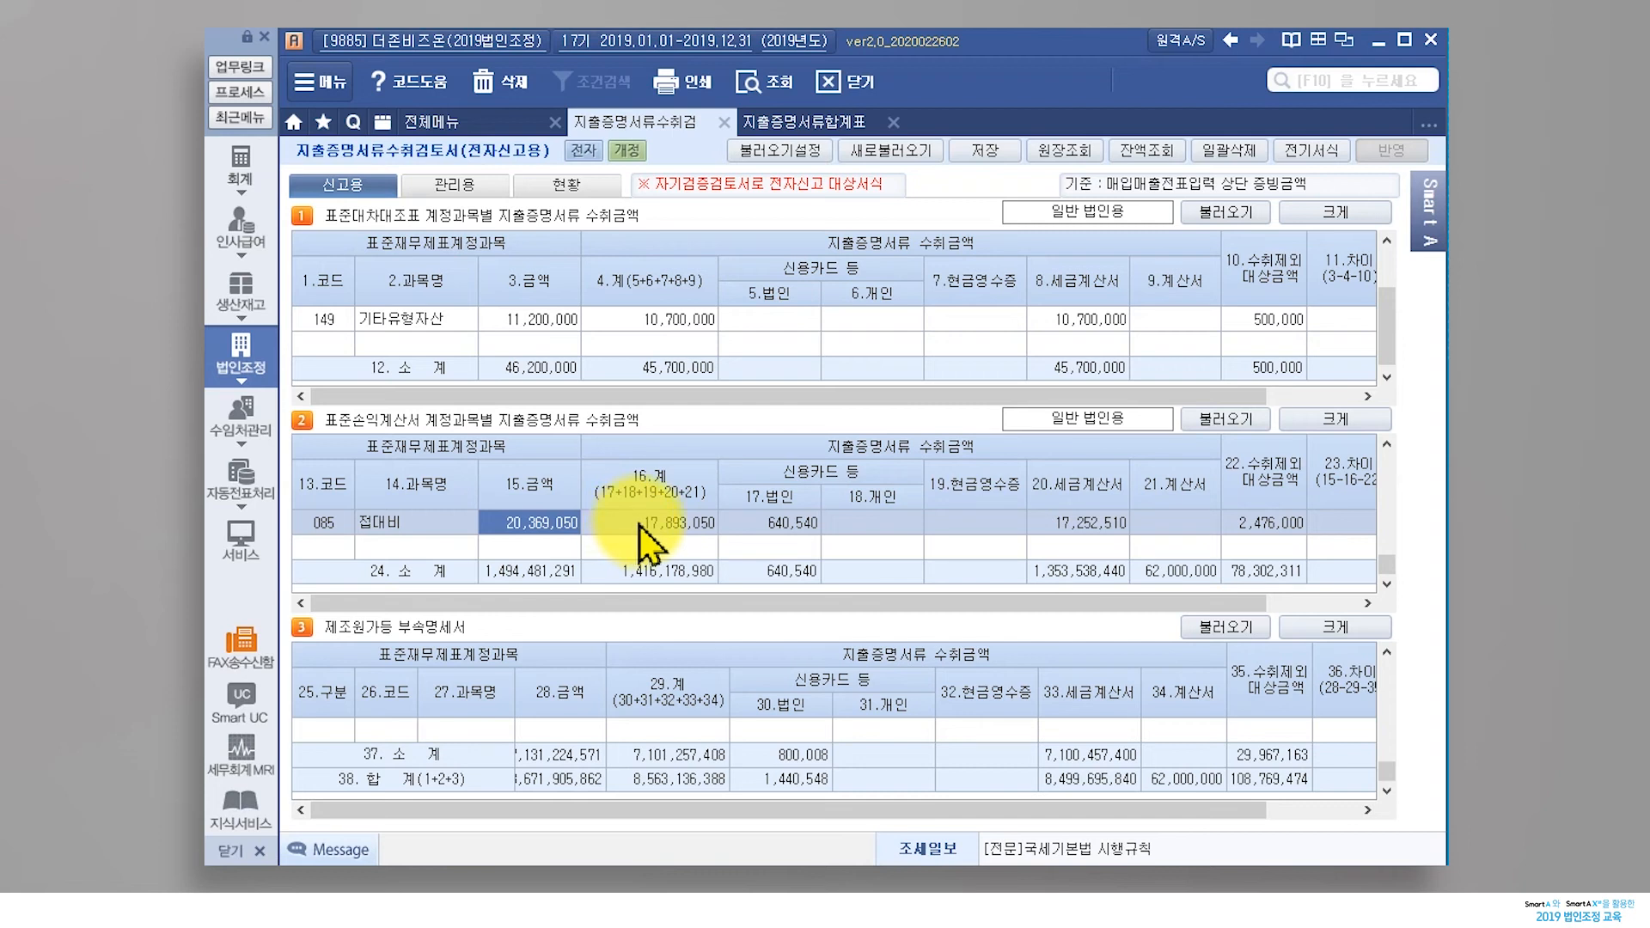
click(765, 526)
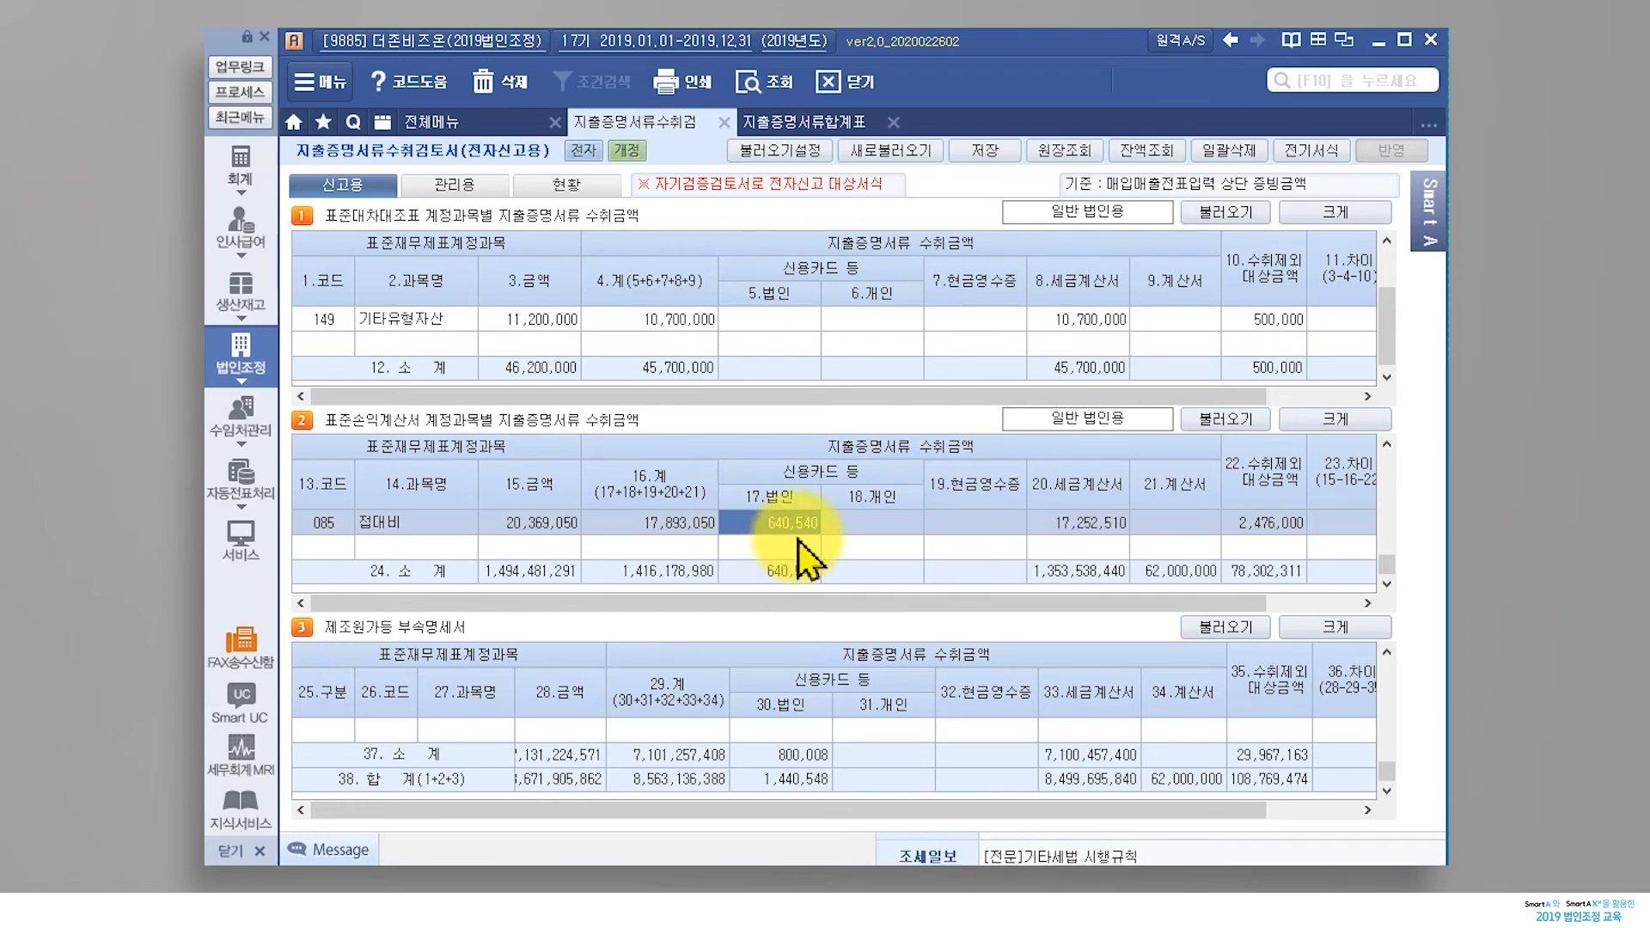
click(1265, 524)
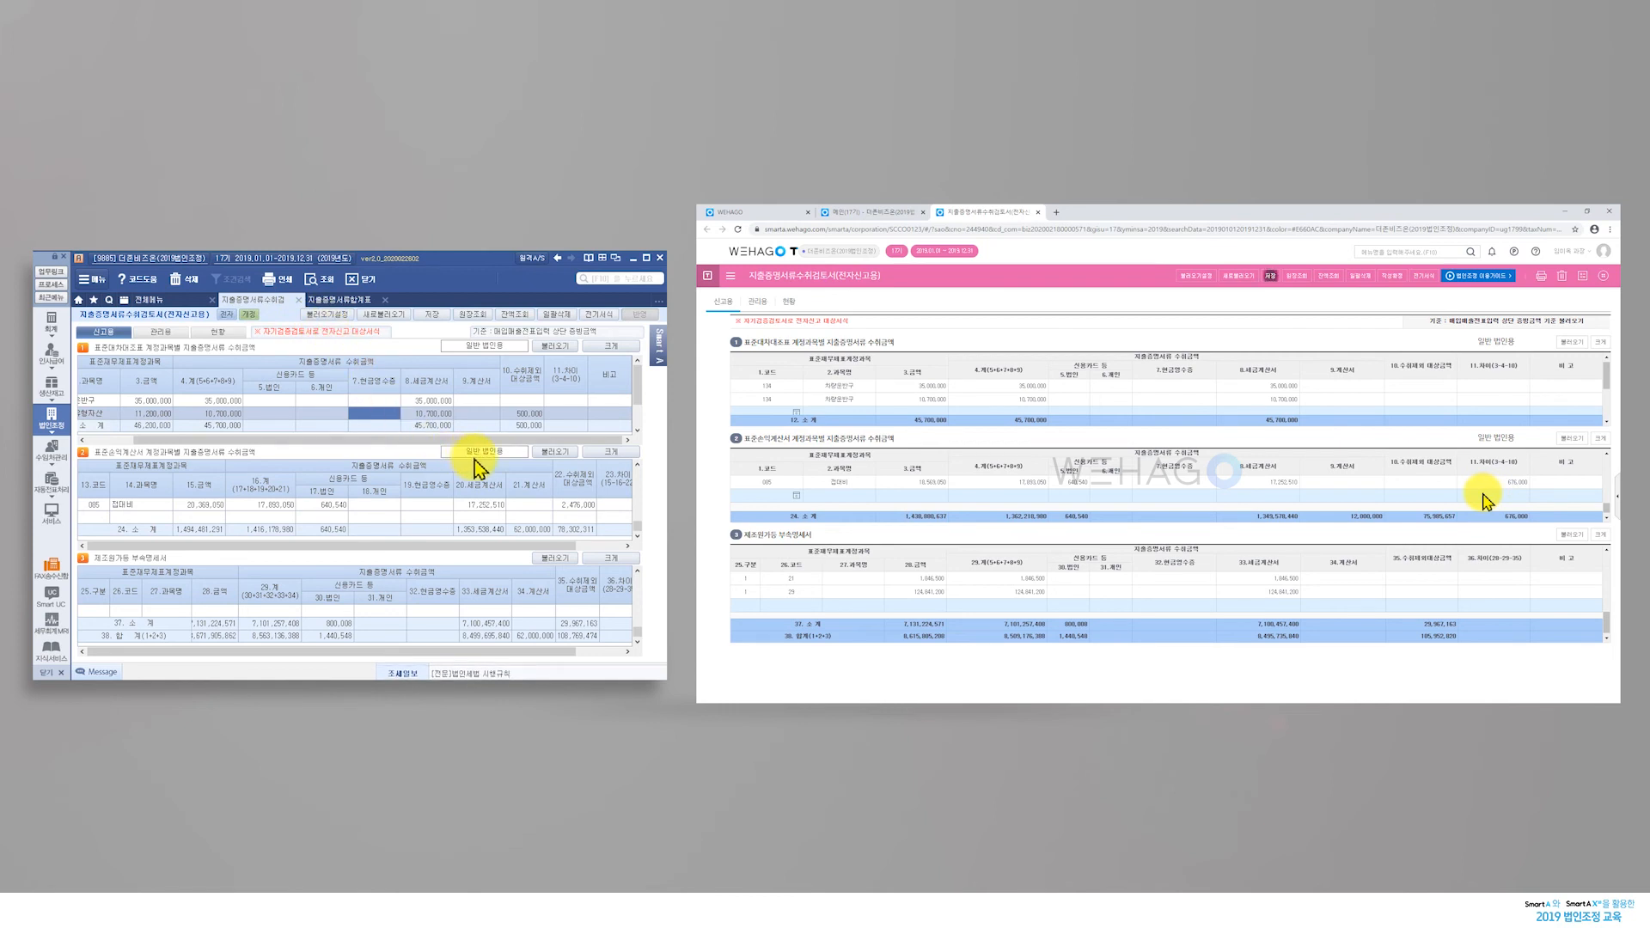
Reload the 지출증명서류수취검토서 data in both Smart A and WEHAGO, accepting replacement of the existing data
click(384, 315)
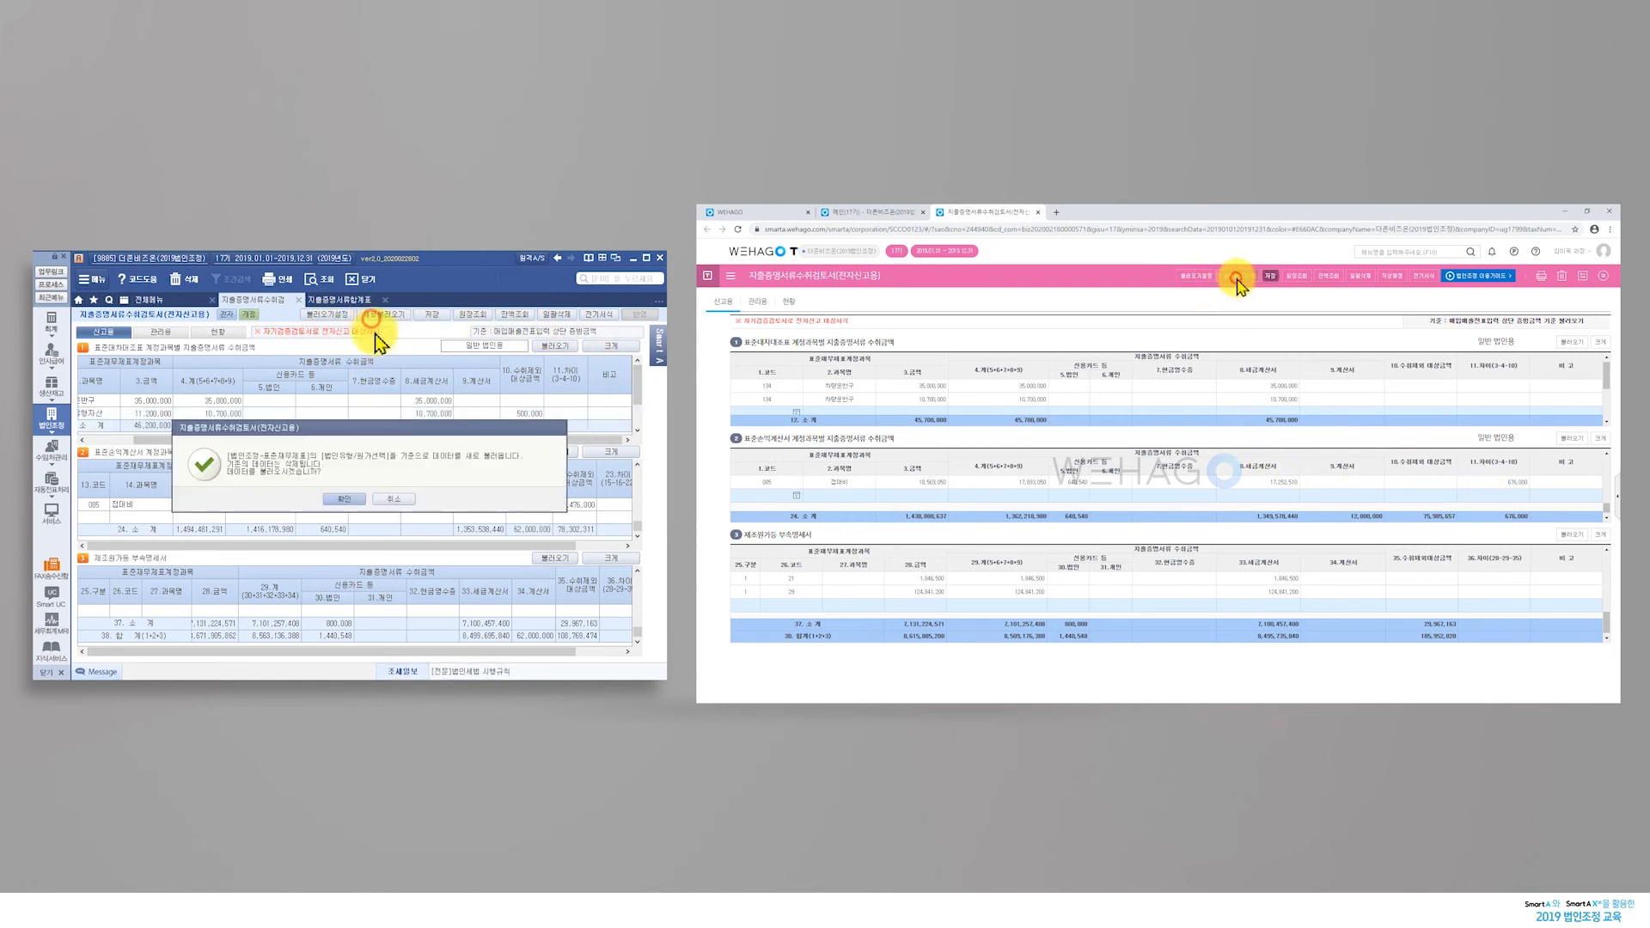
click(1238, 276)
click(344, 501)
click(1174, 502)
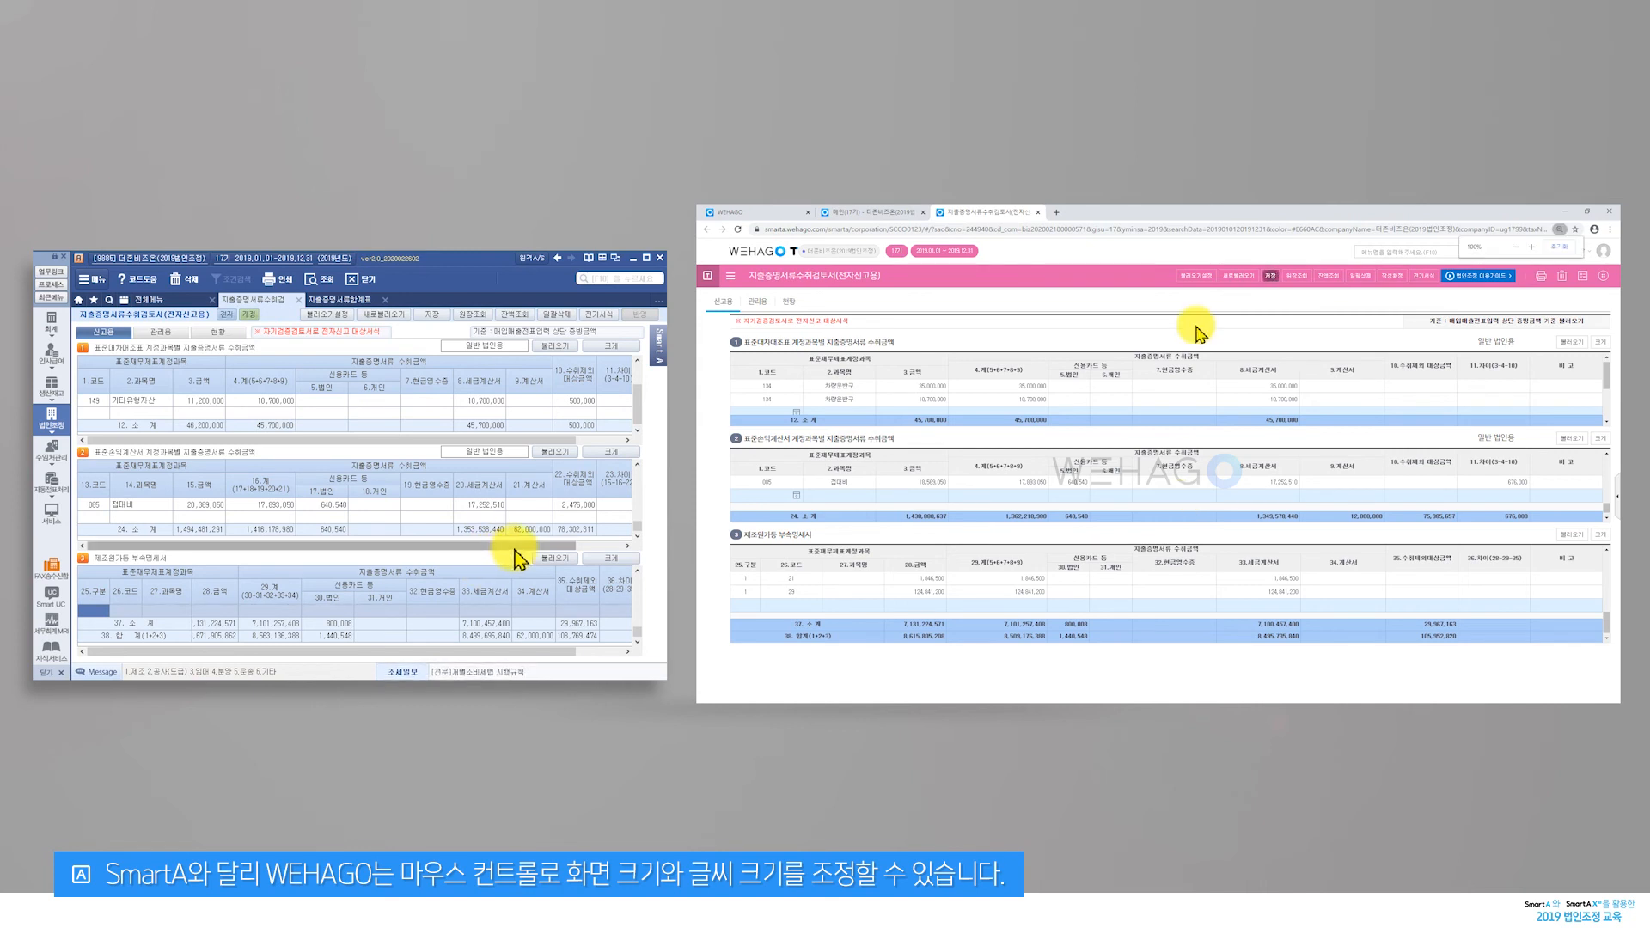
Enlarge the page display in WEHAGO and bring it back to its original size
click(404, 516)
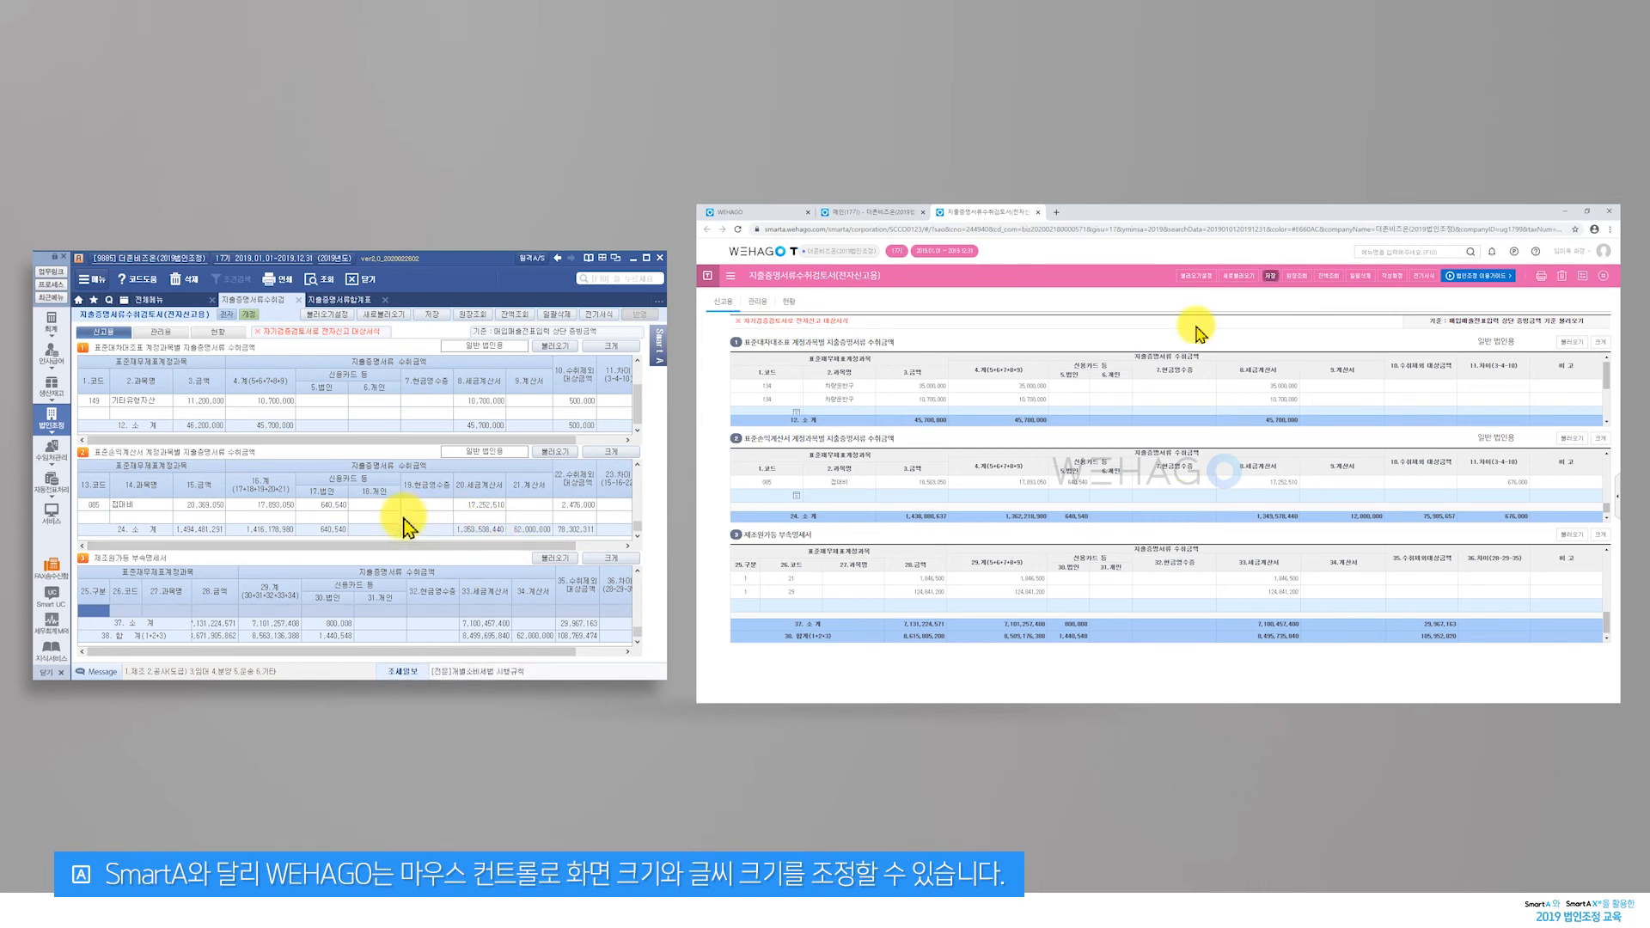
ctrl+scroll(1201, 330, up, 3)
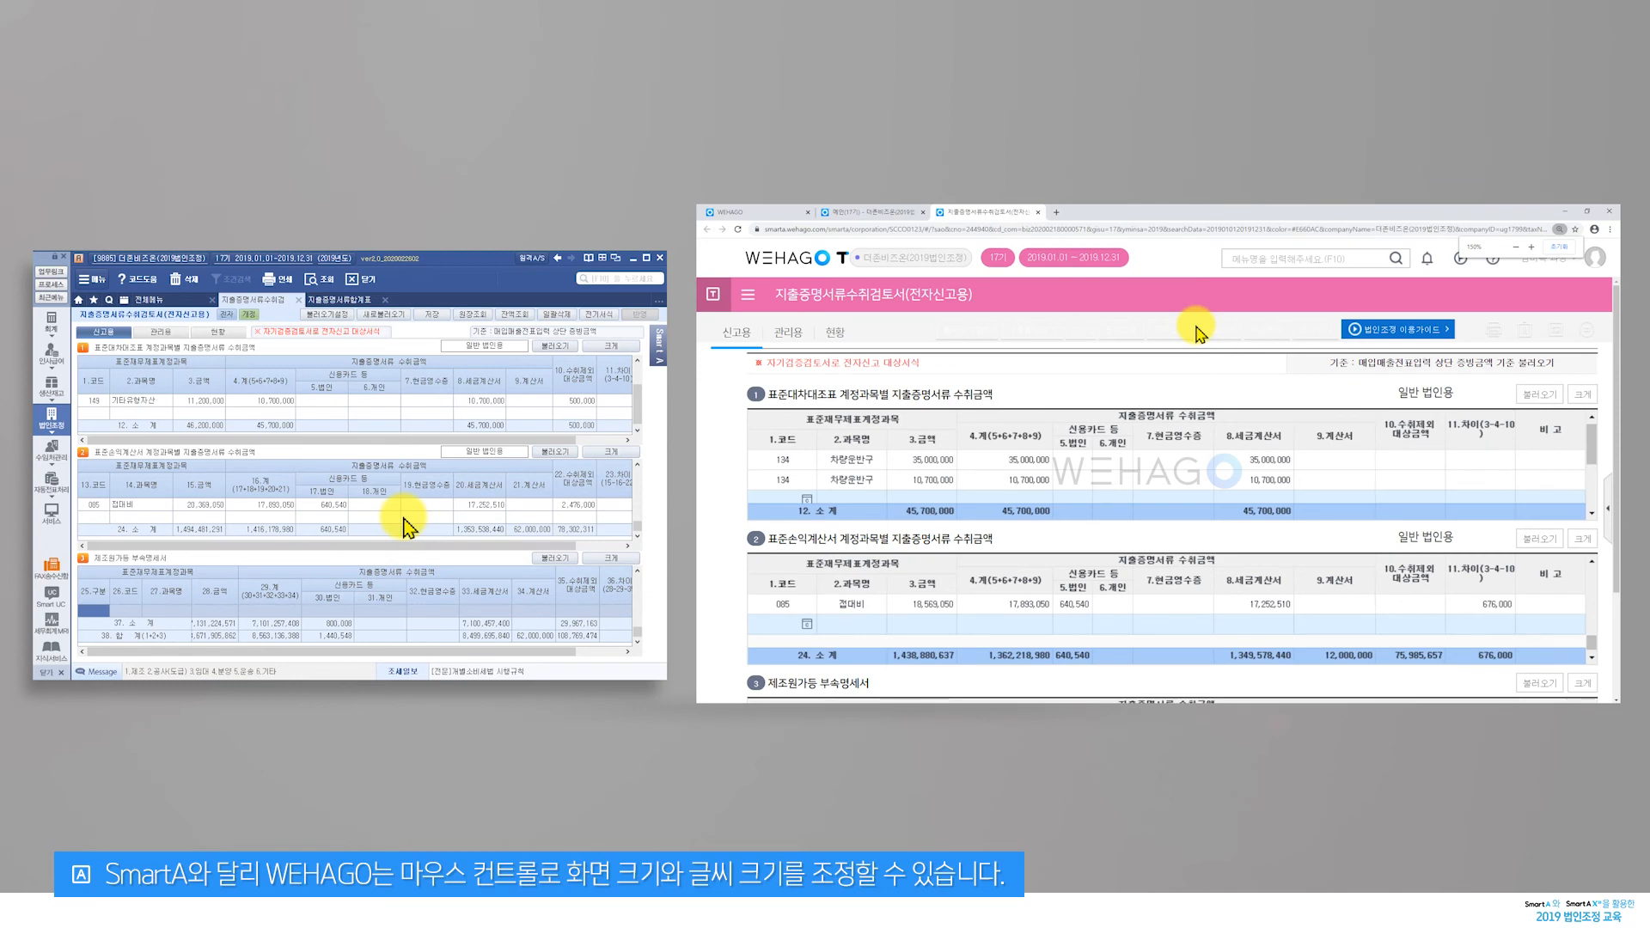
ctrl+scroll(1201, 331, down, 2)
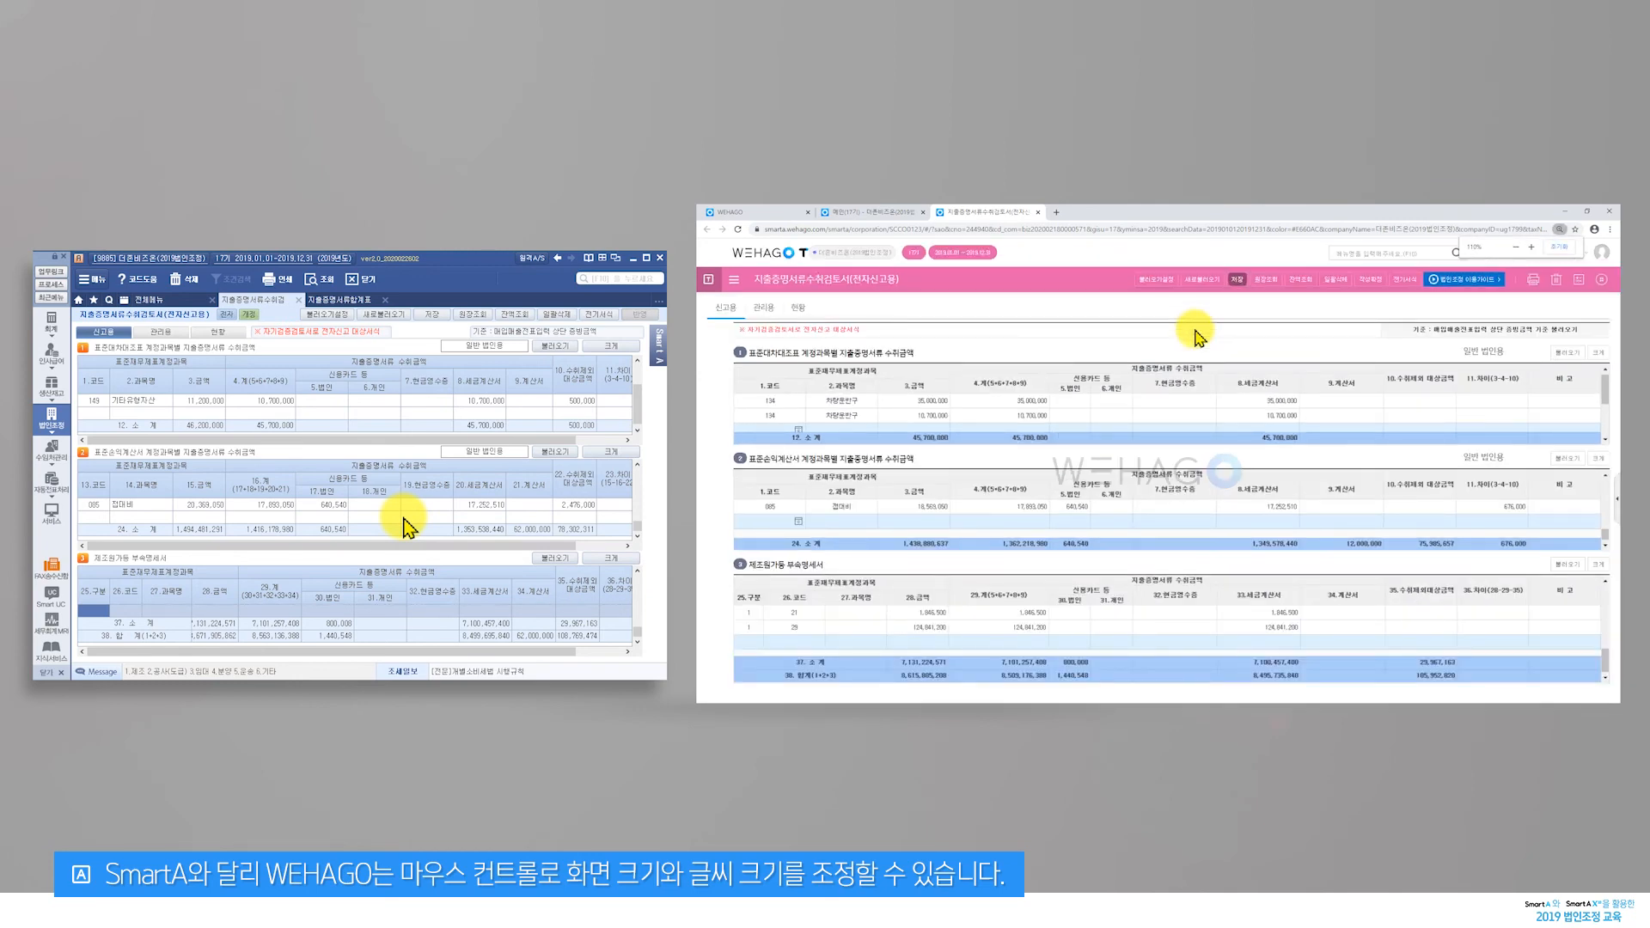
ctrl+scroll(1195, 329, down, 1)
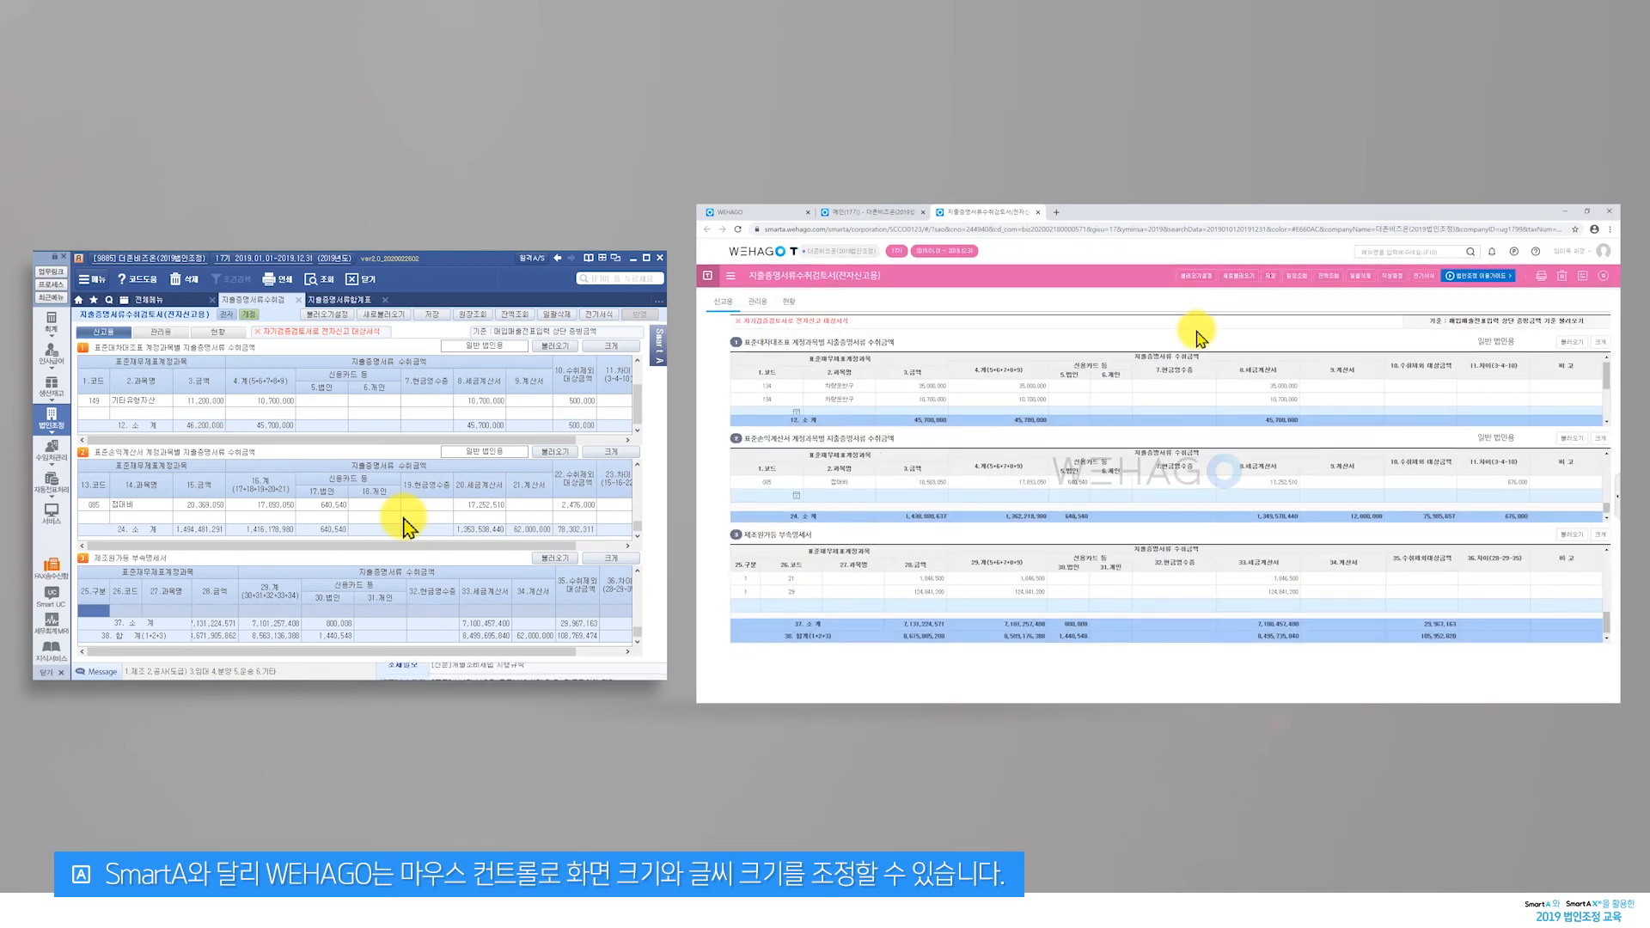
Compare the 표준손익계산서 and 제조원가등 부속명세서 rows in Smart A and WEHAGO, checking the 세금계산서 amounts
click(1298, 481)
scroll(1298, 485, down, 3)
scroll(1298, 486, down, 3)
mouse_move(301, 546)
mouse_down()
mouse_move(383, 545)
mouse_move(314, 546)
mouse_up()
scroll(1296, 481, up, 3)
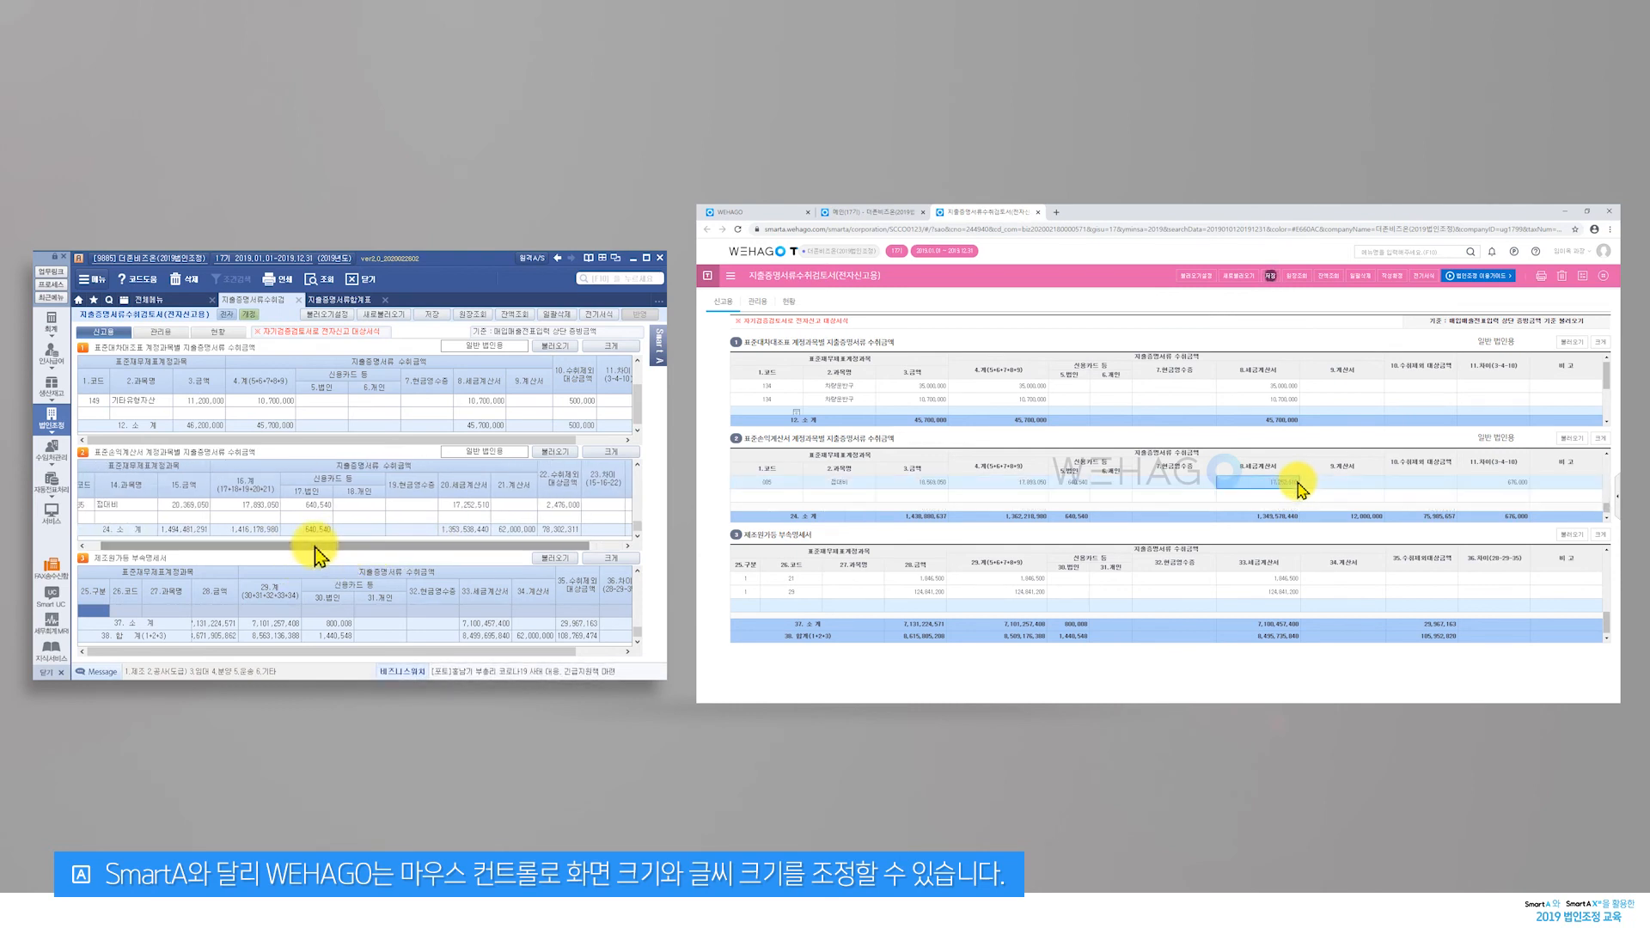
click(1285, 592)
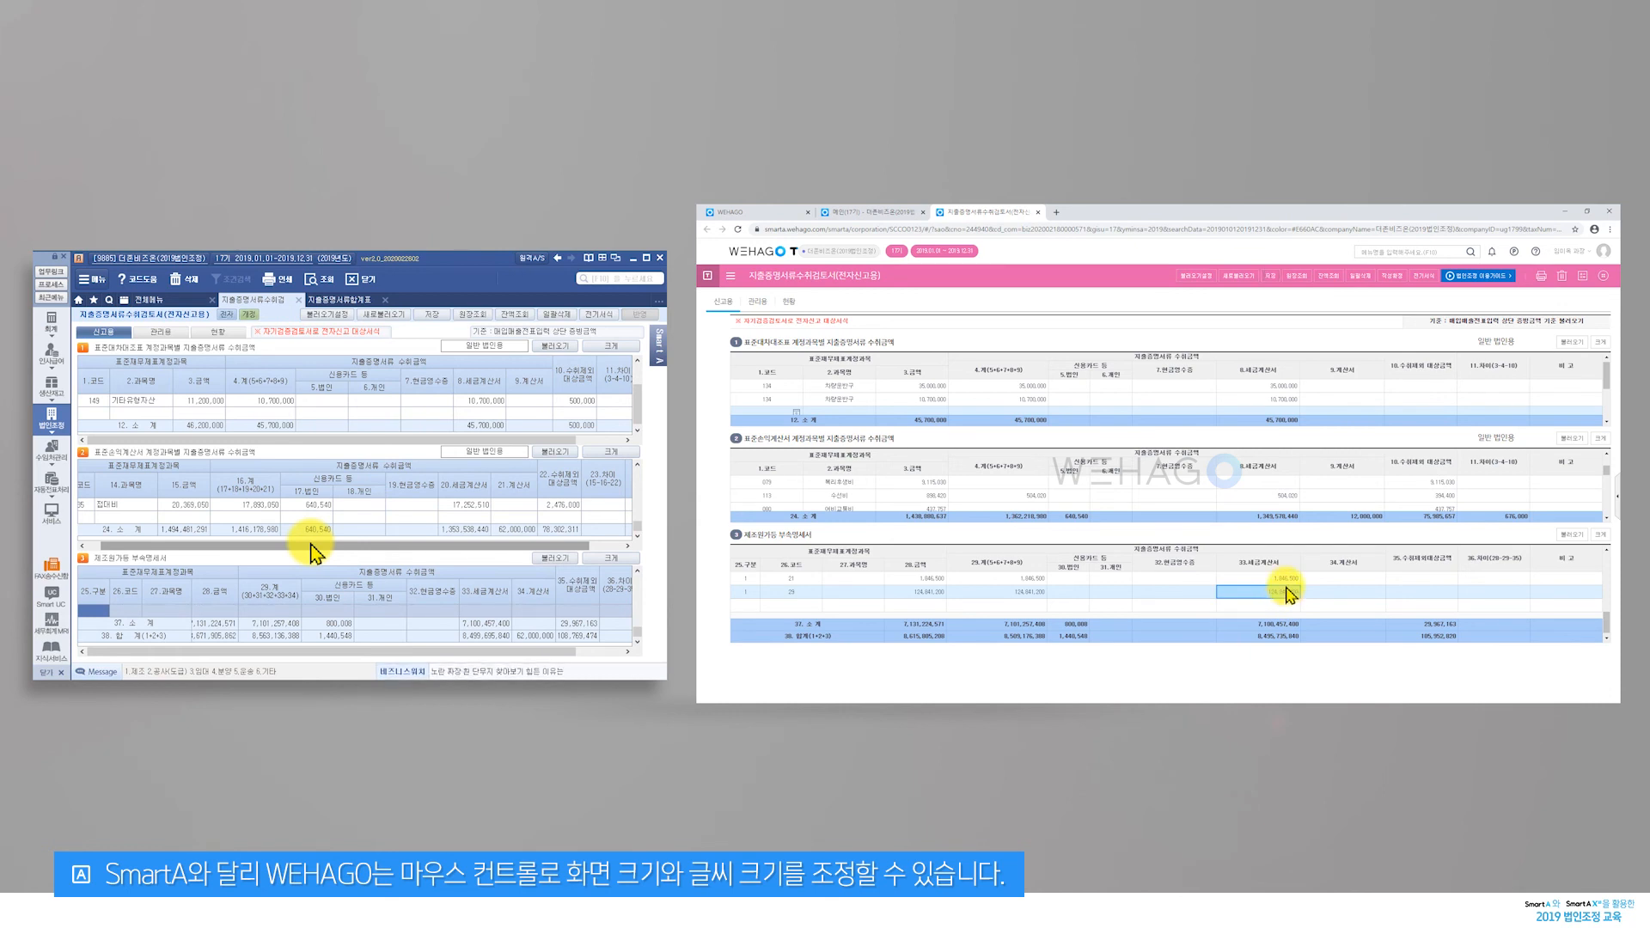
mouse_move(638, 411)
mouse_down()
mouse_move(643, 379)
mouse_move(630, 427)
mouse_up()
drag(636, 525, 638, 490)
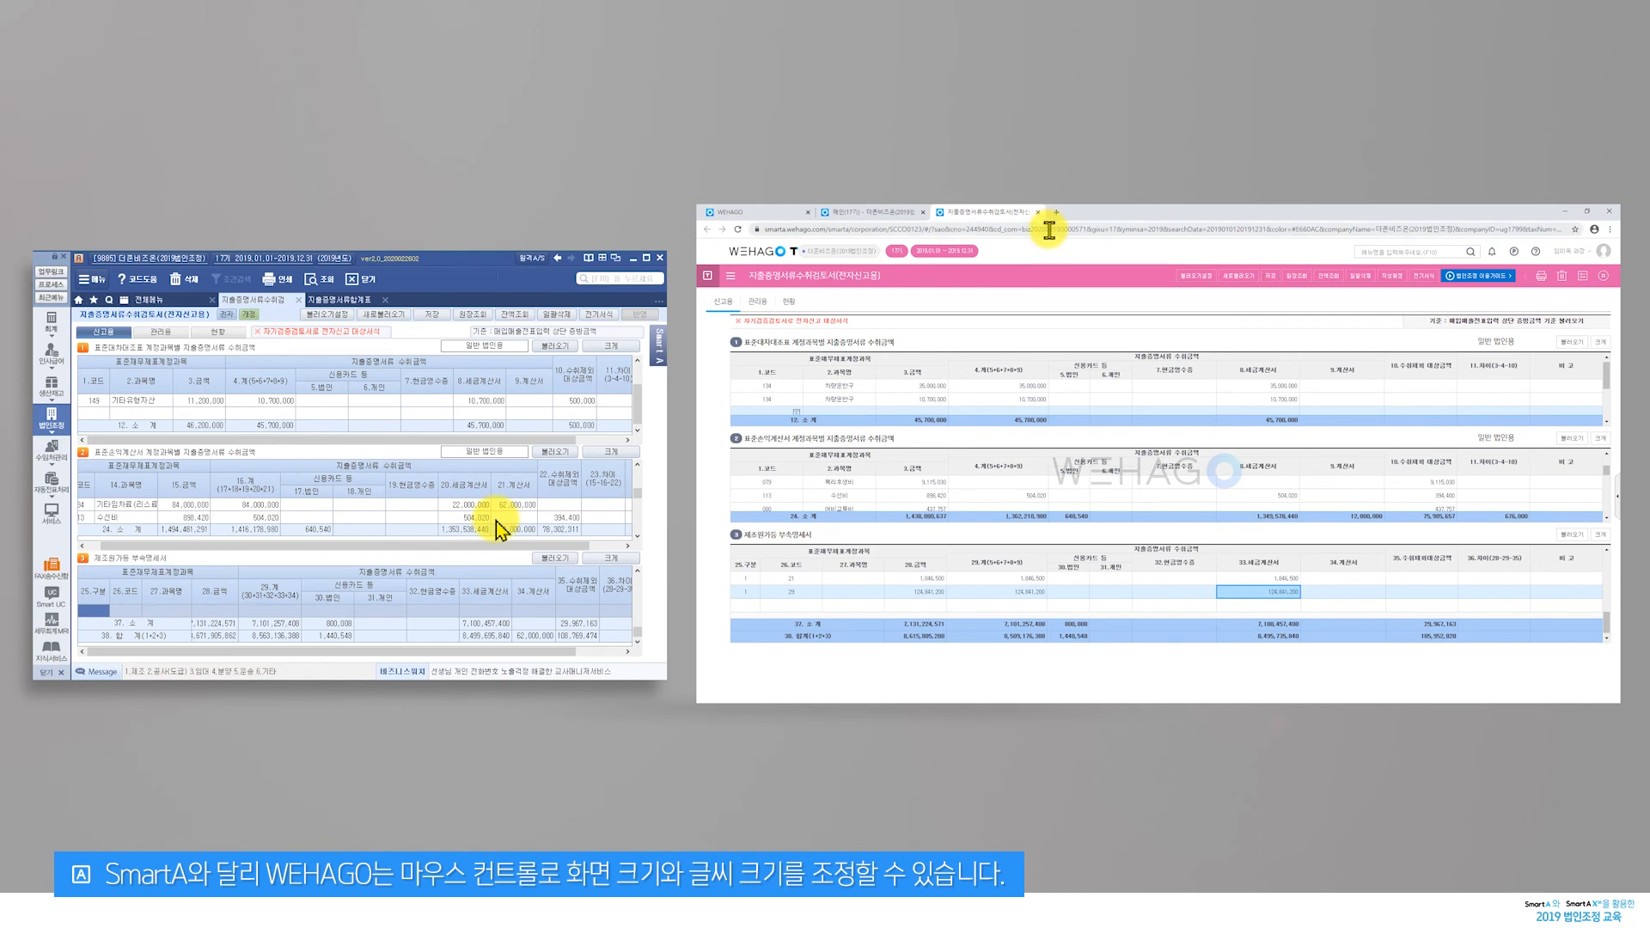
click(1283, 496)
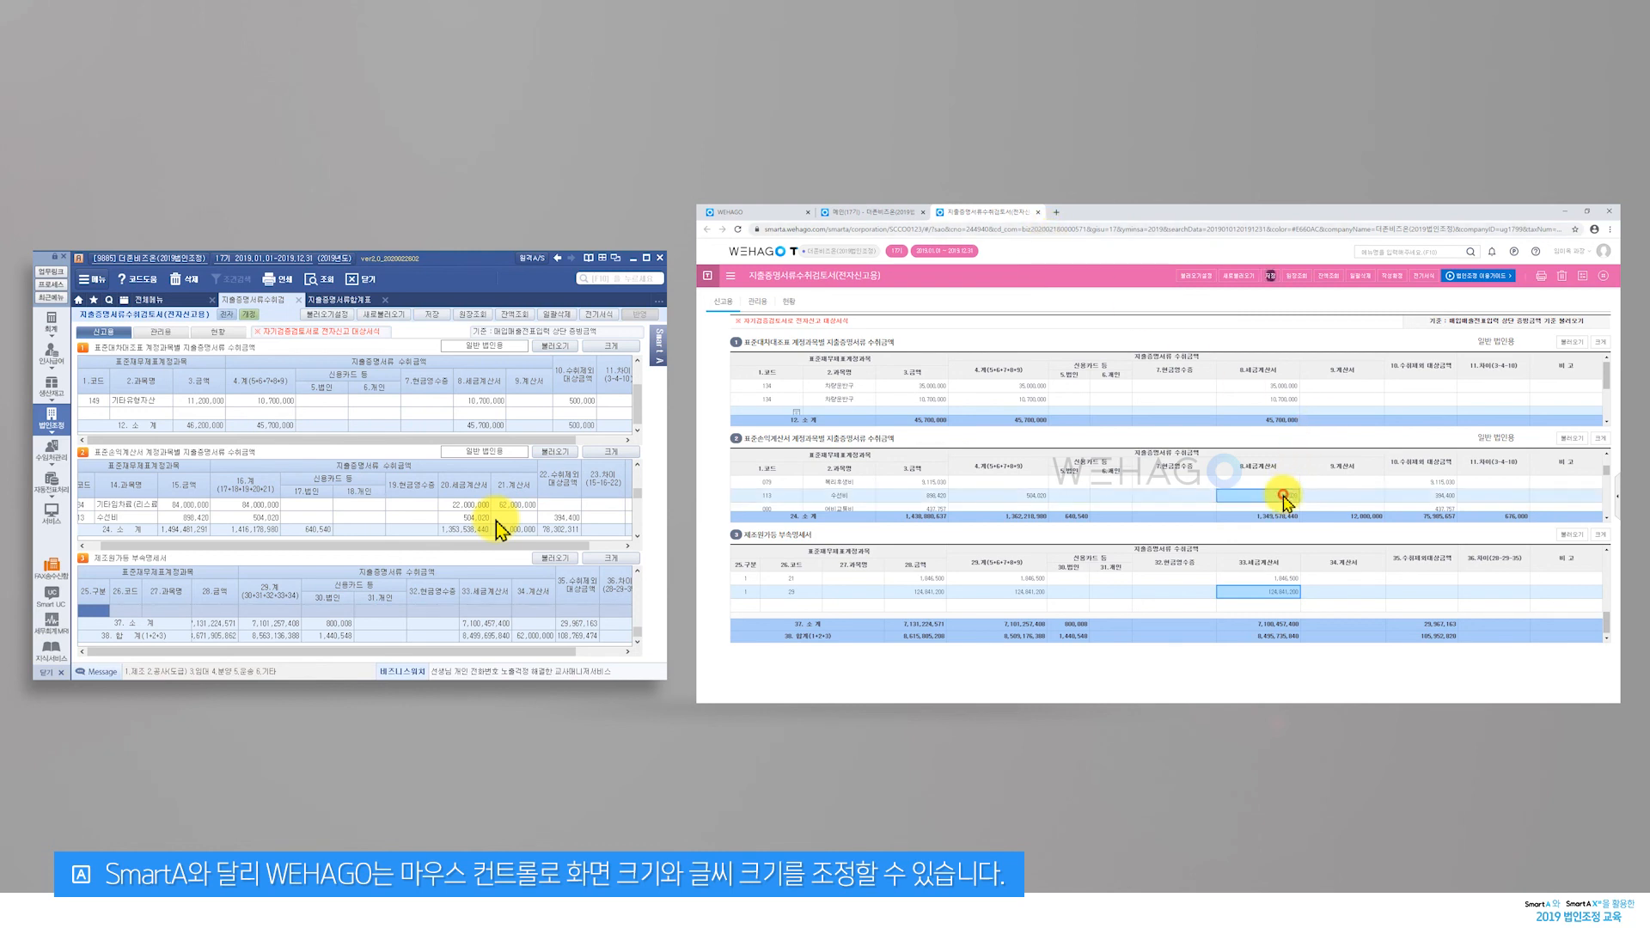
scroll(1285, 500, down, 2)
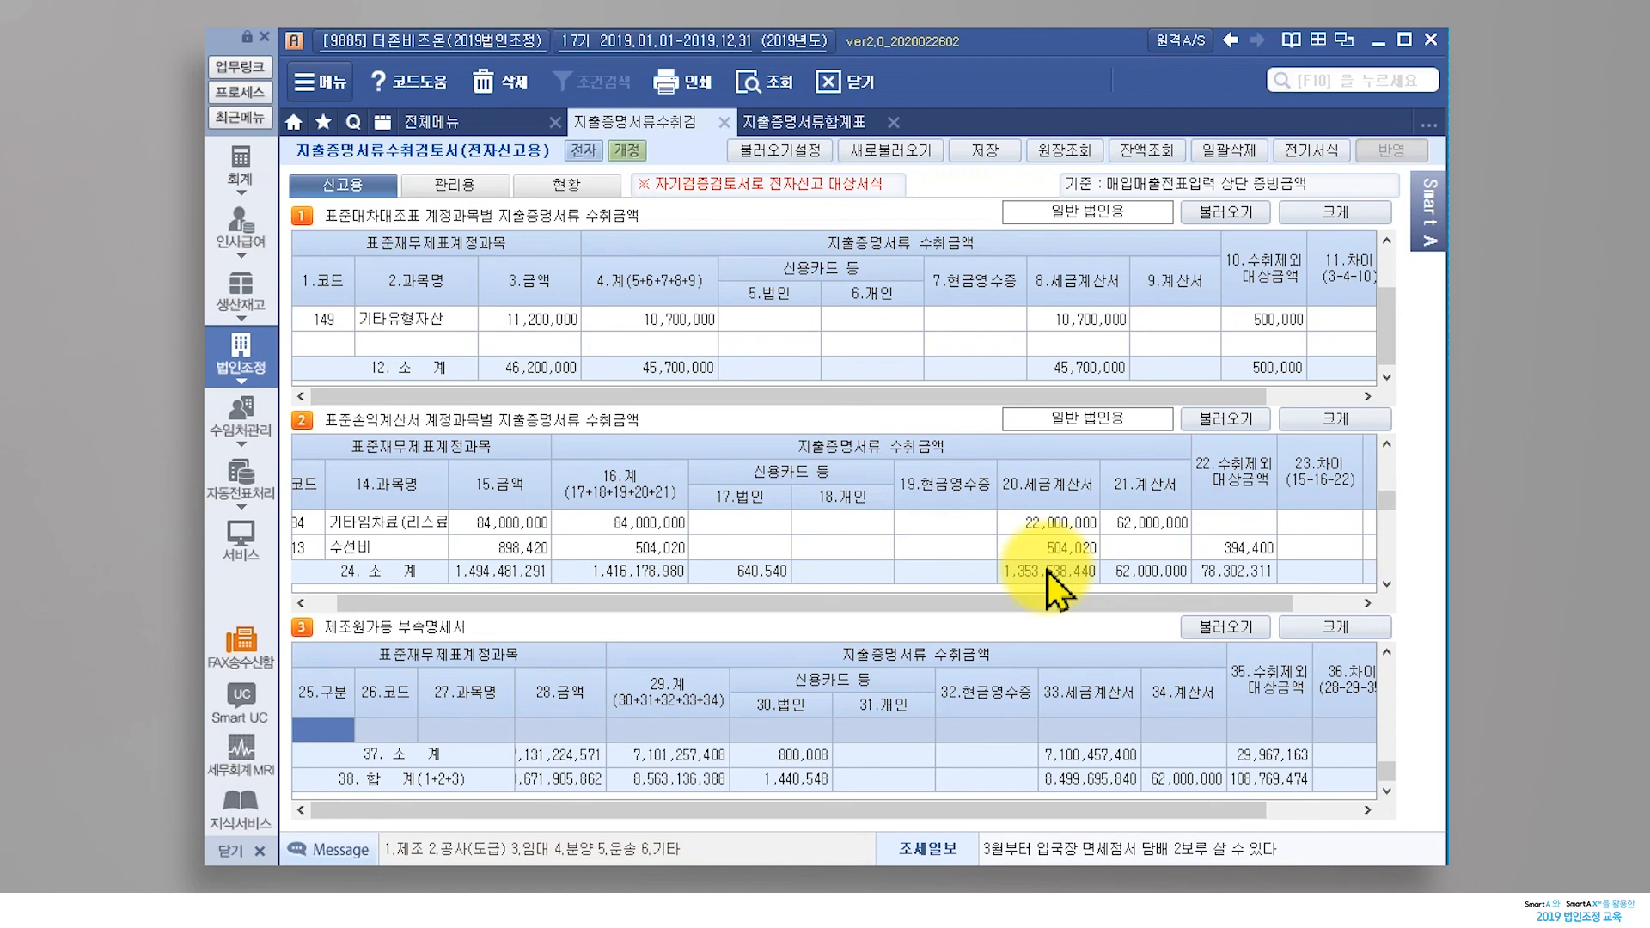
In Smart A, check the 표준코드 assigned to the accounts in 계정과목 및 적요등록 and return to 지출증명서류수취검토서
click(475, 129)
click(409, 263)
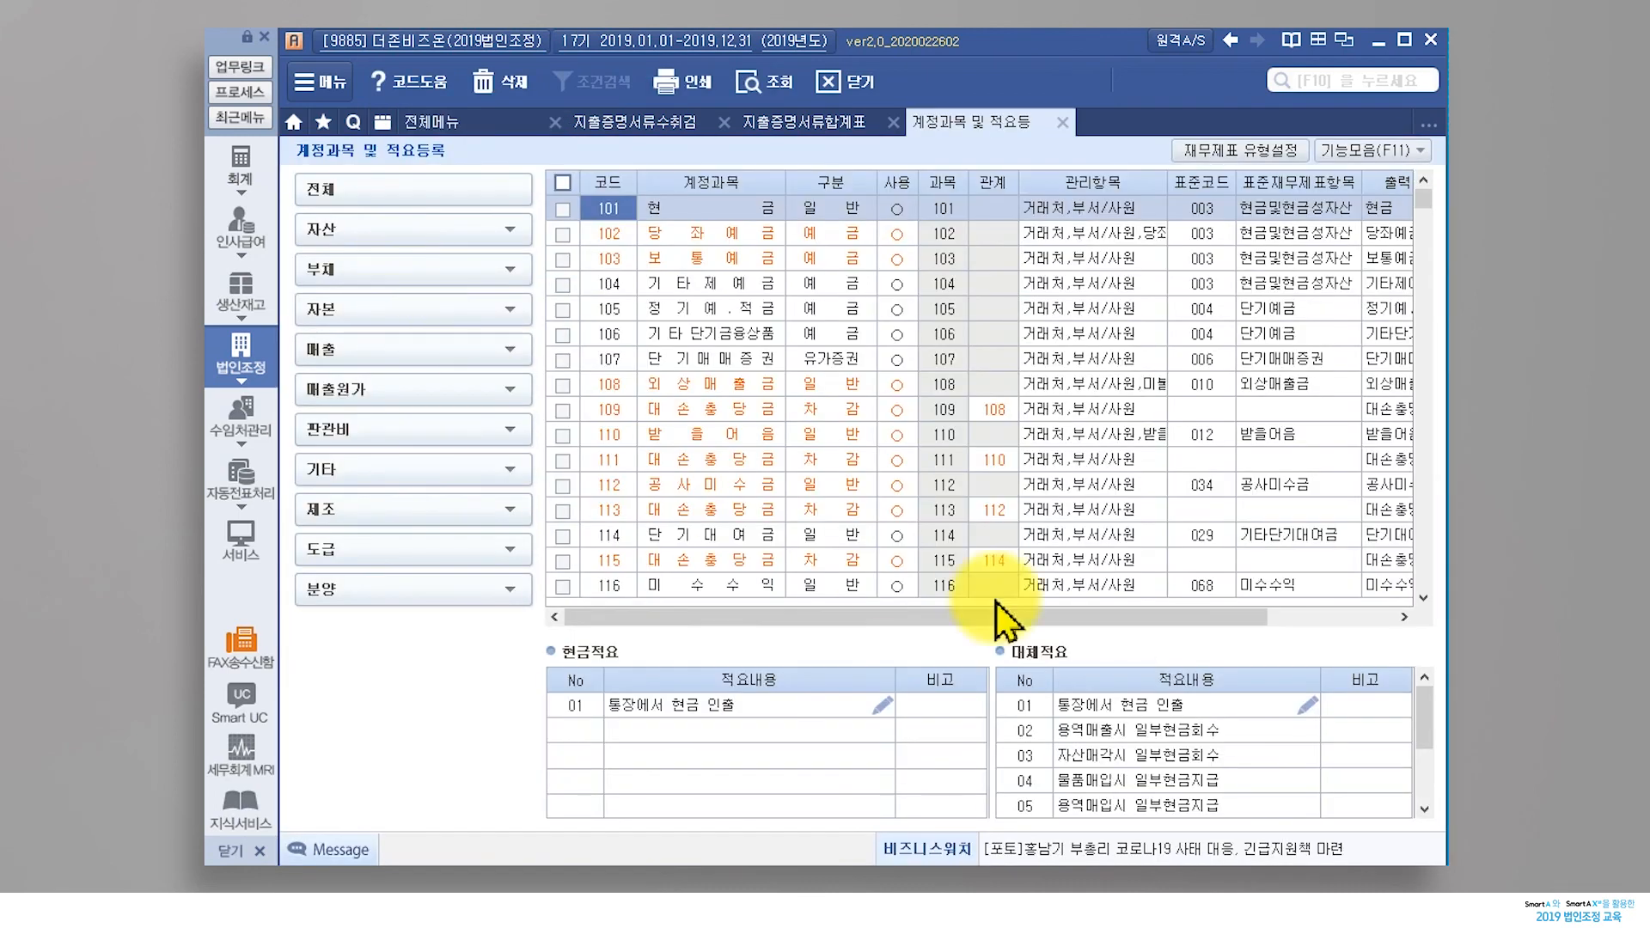
click(1216, 385)
click(1206, 333)
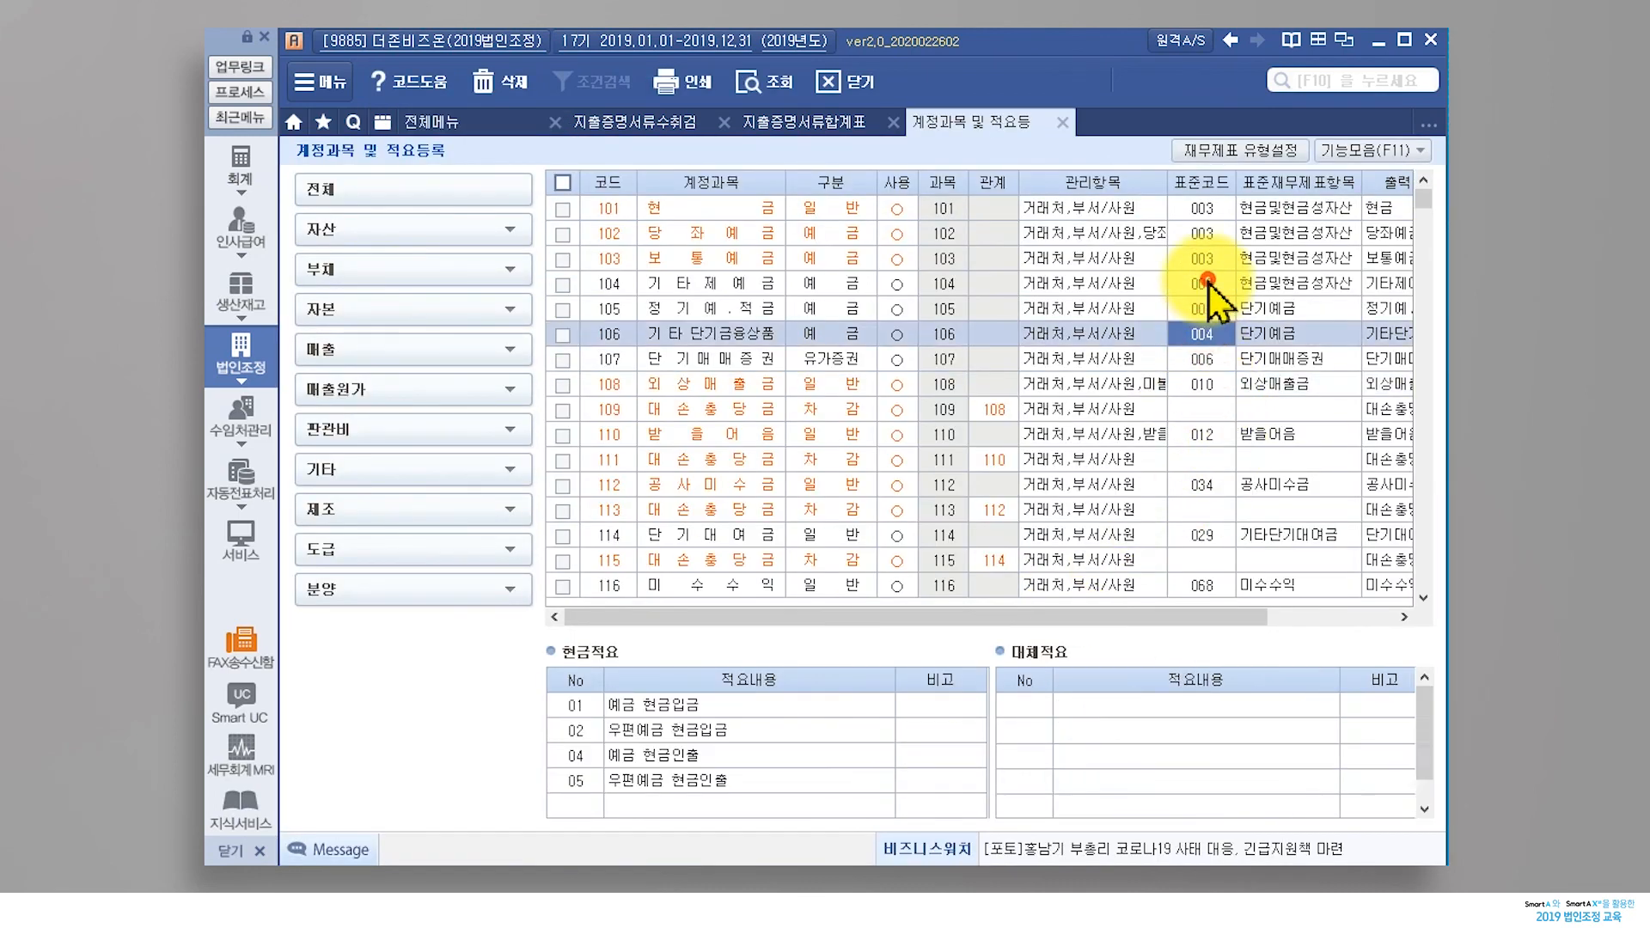
click(1202, 284)
click(1197, 234)
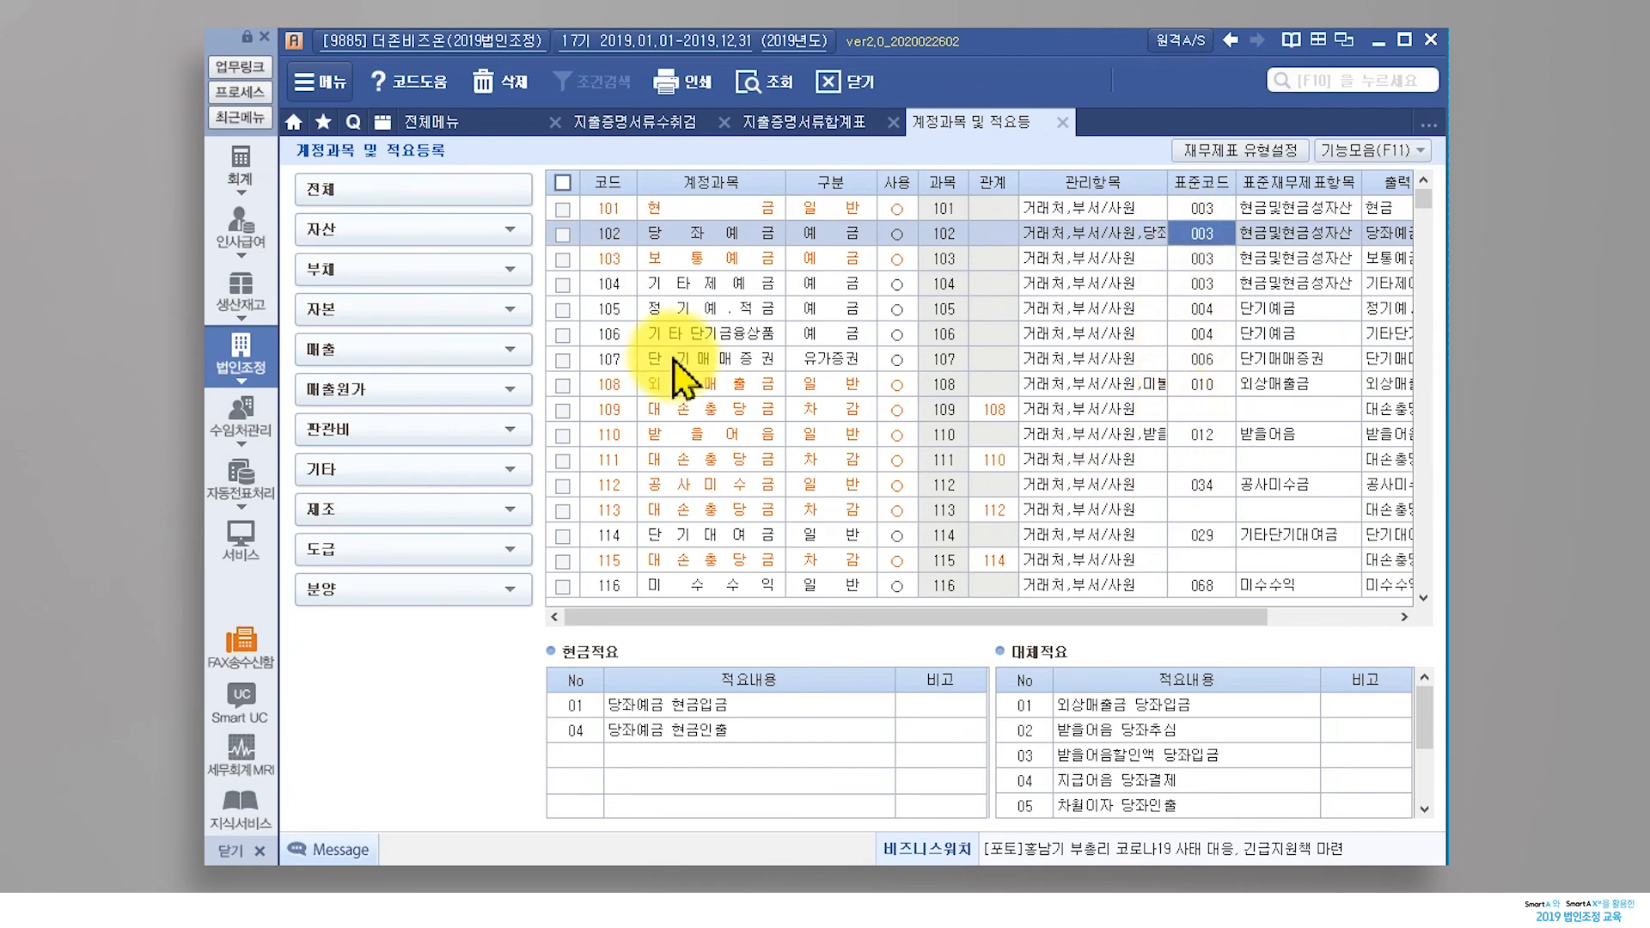
click(644, 134)
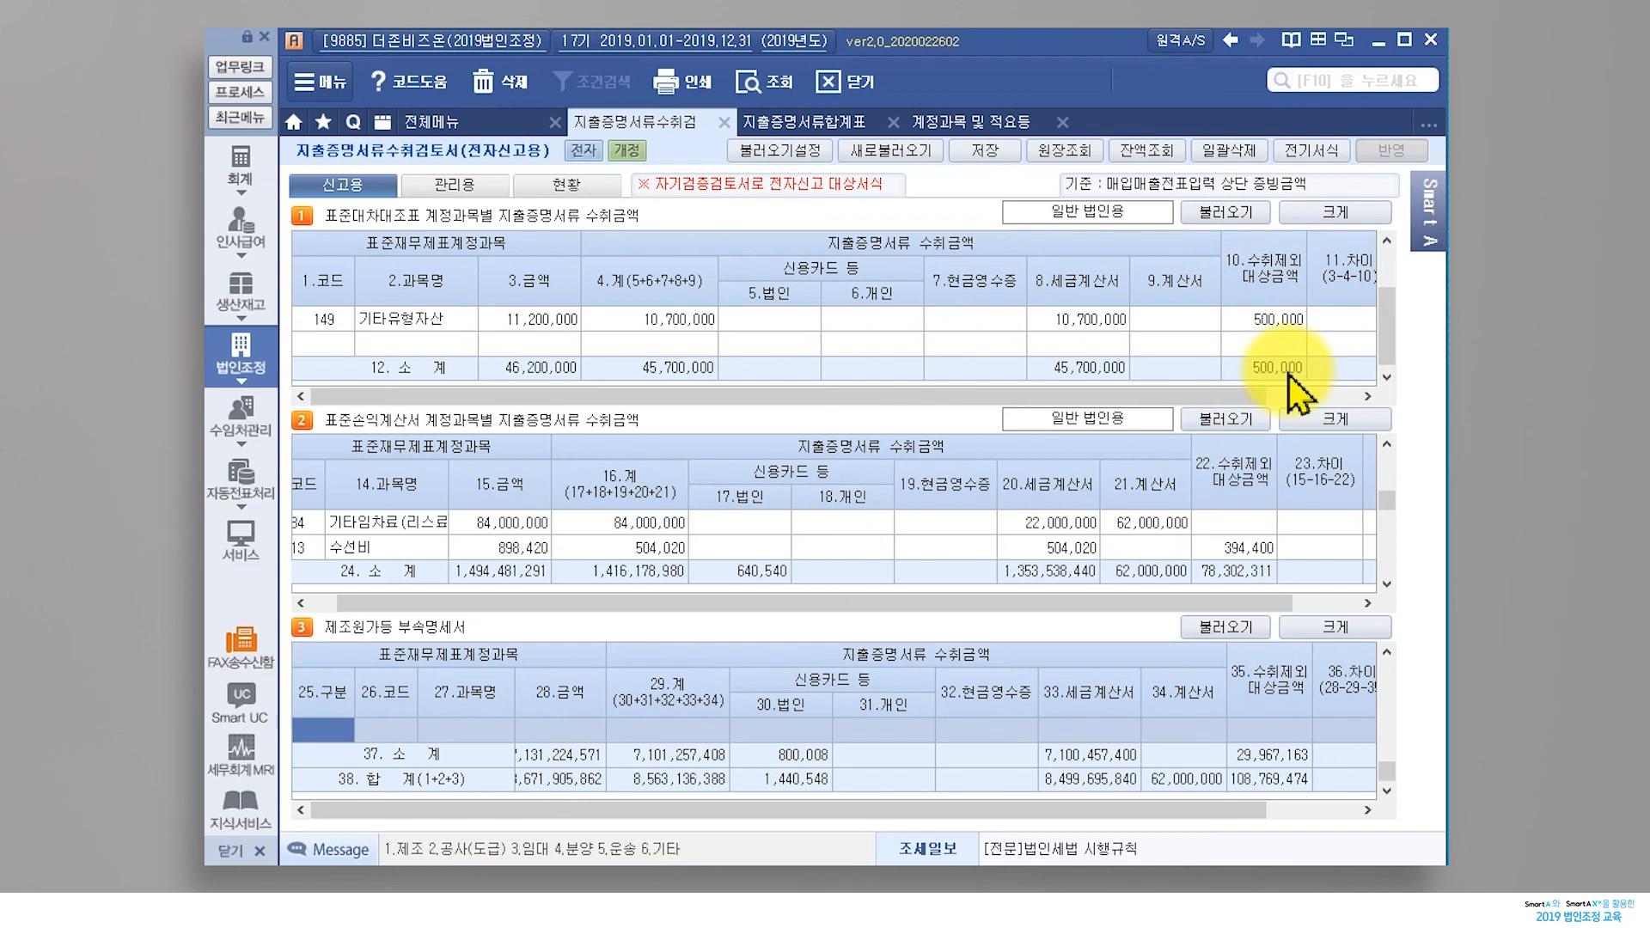
Open the 현황 view of 지출증명서류수취검토서 and set the query period to 2019-01-01 through 2019-12-31
drag(1268, 397, 1337, 404)
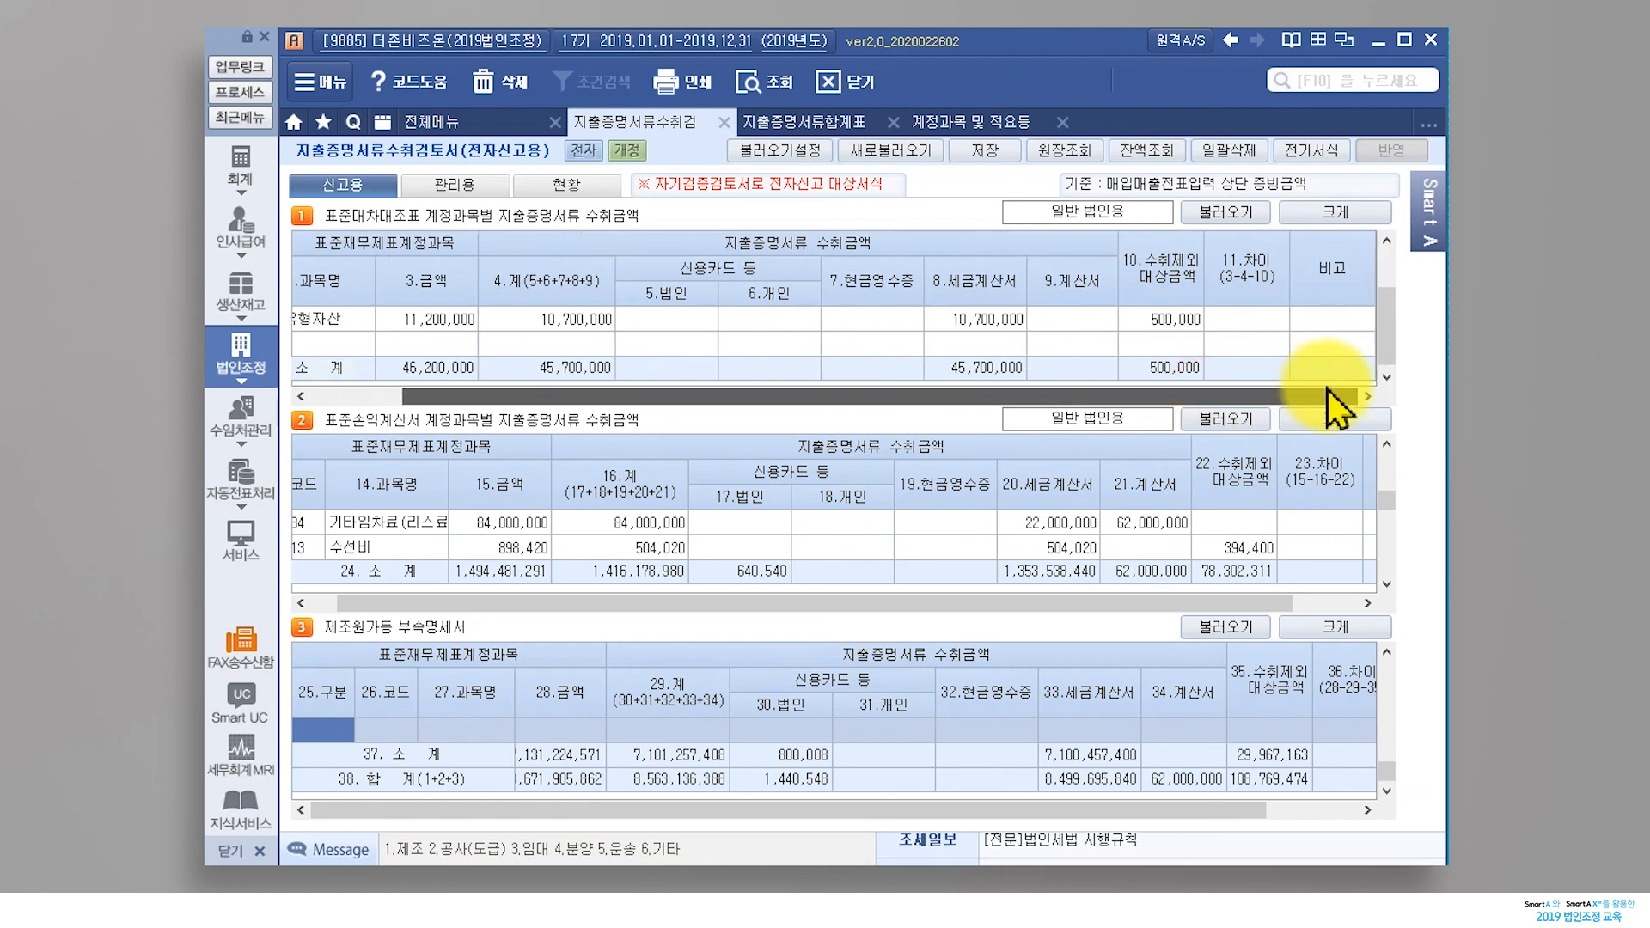
drag(1242, 603, 1302, 604)
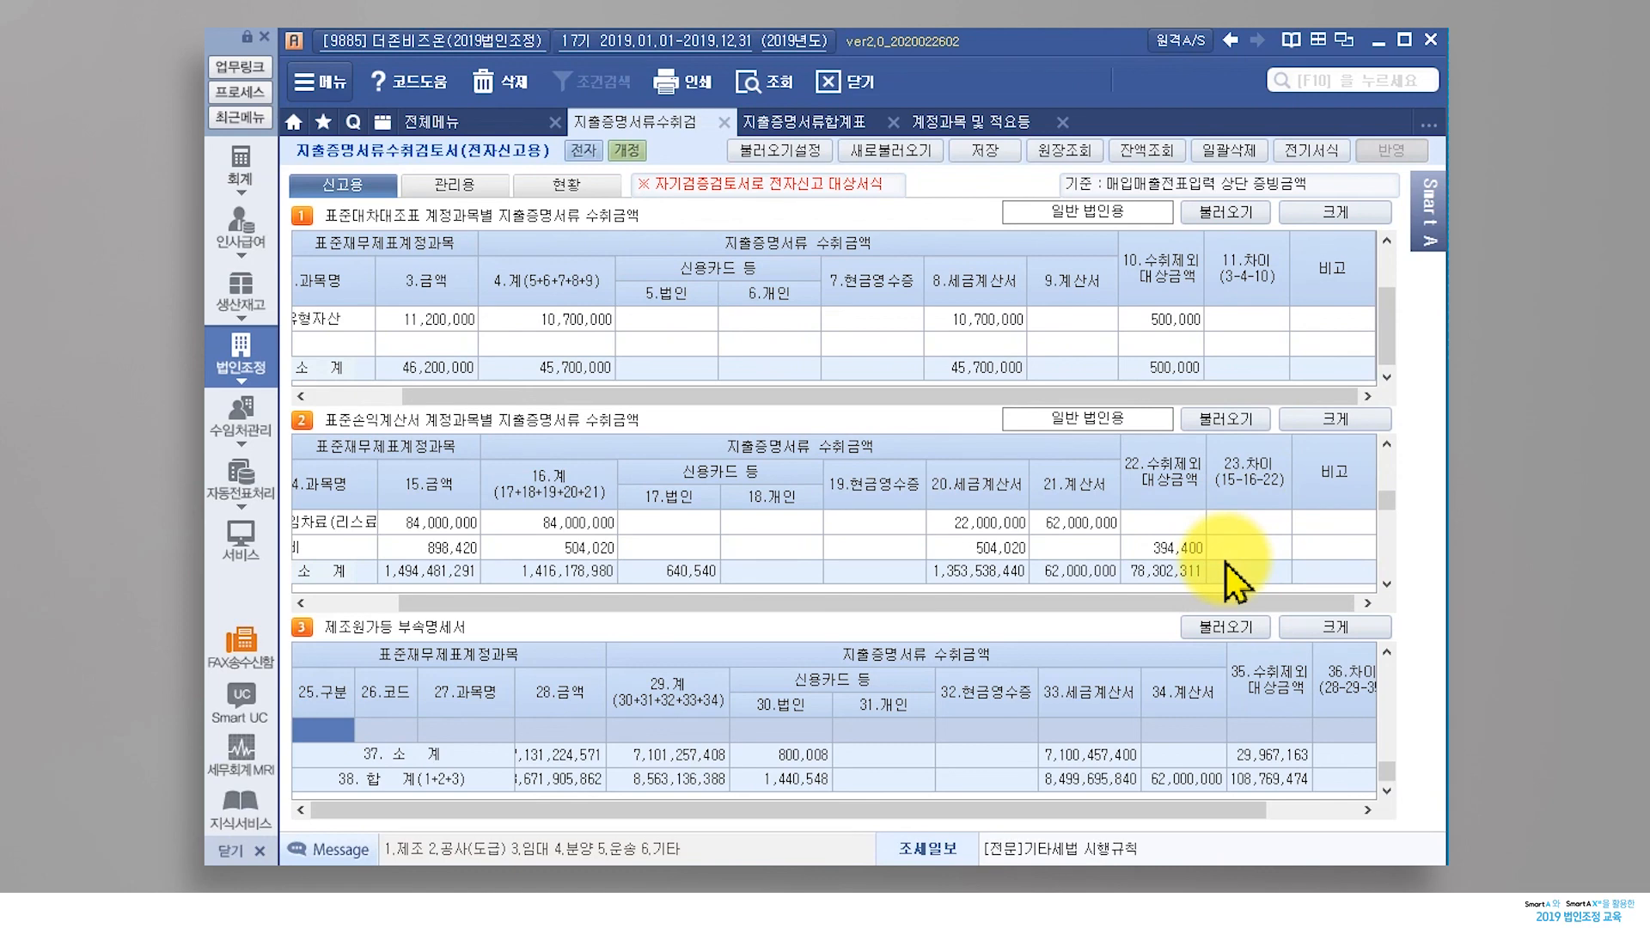
click(589, 189)
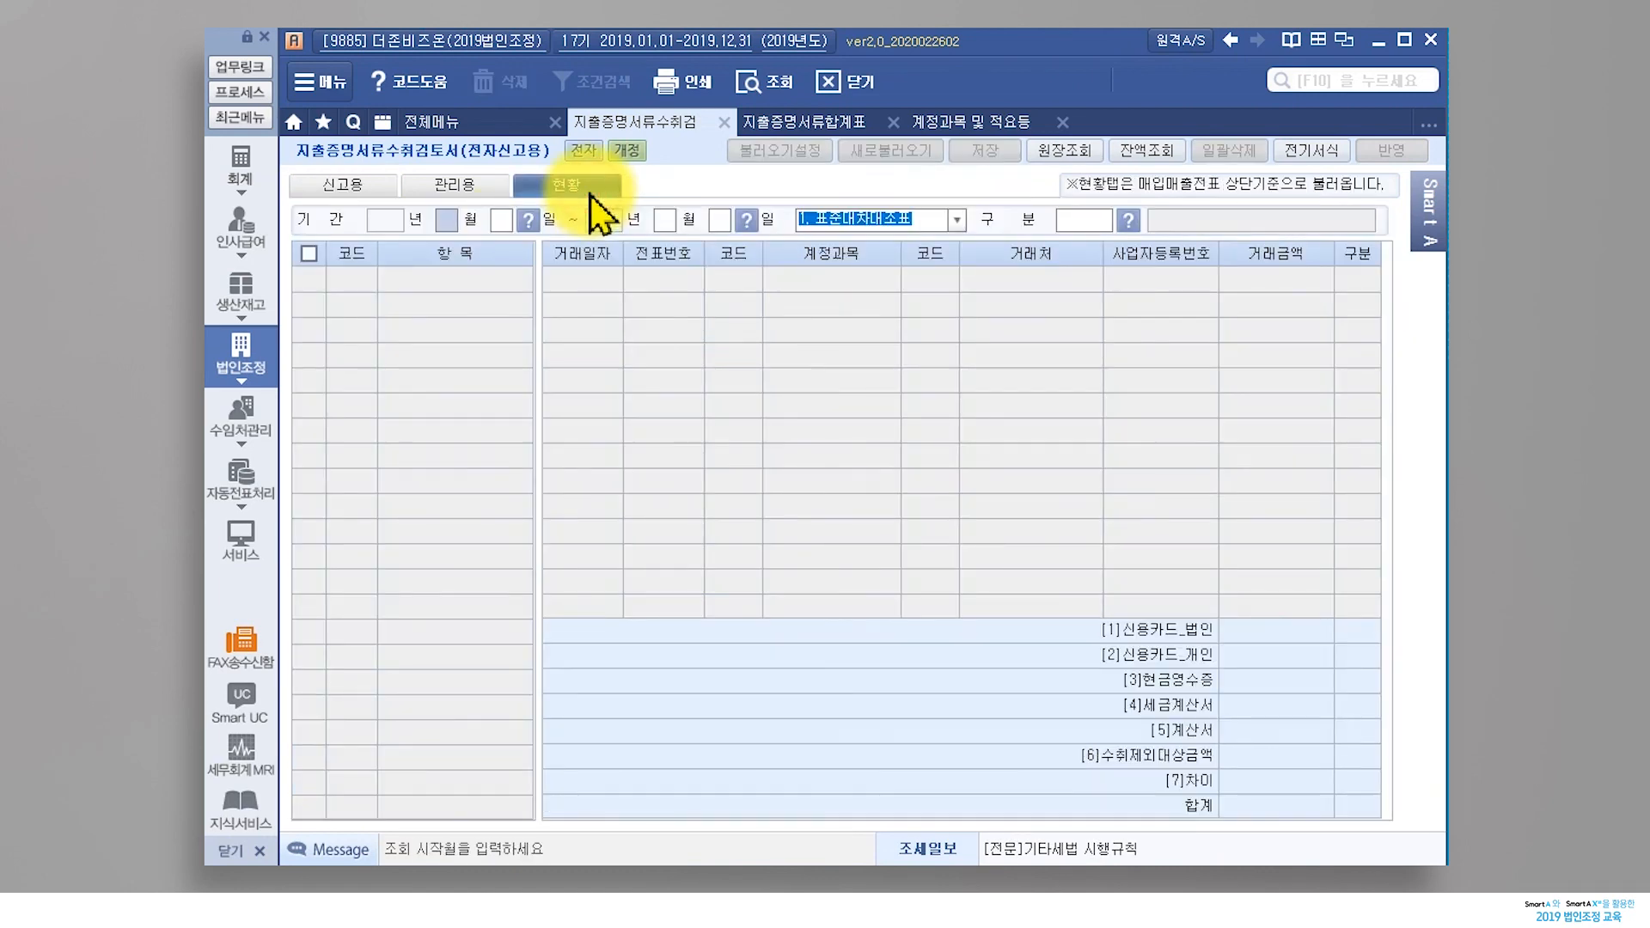
text(01)
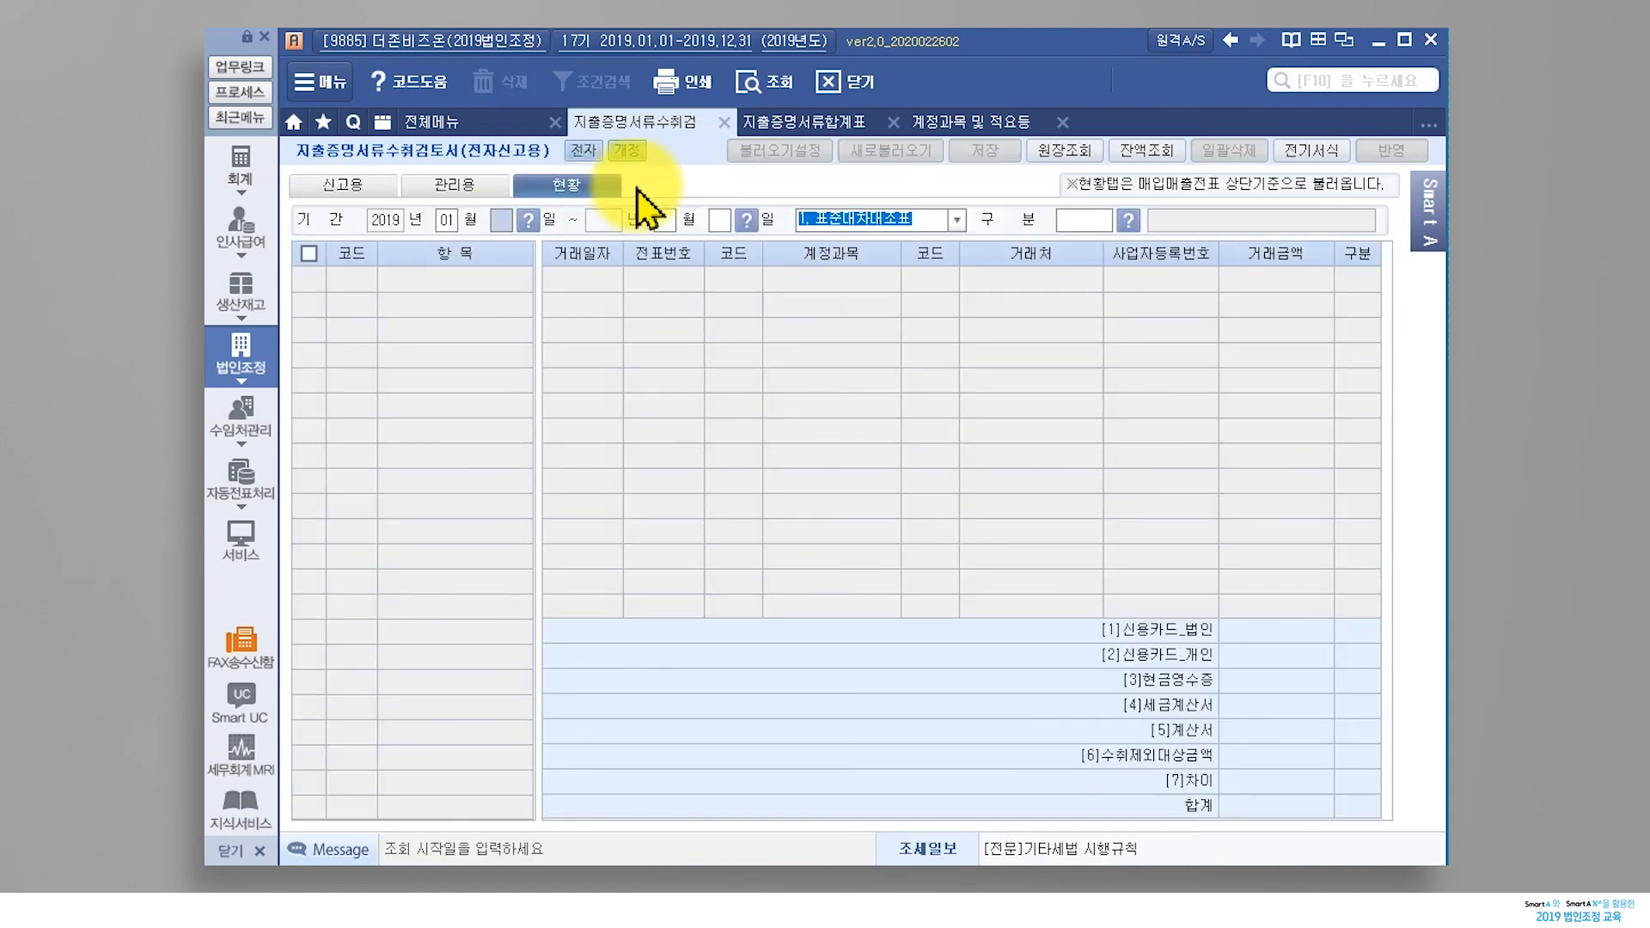
text(01)
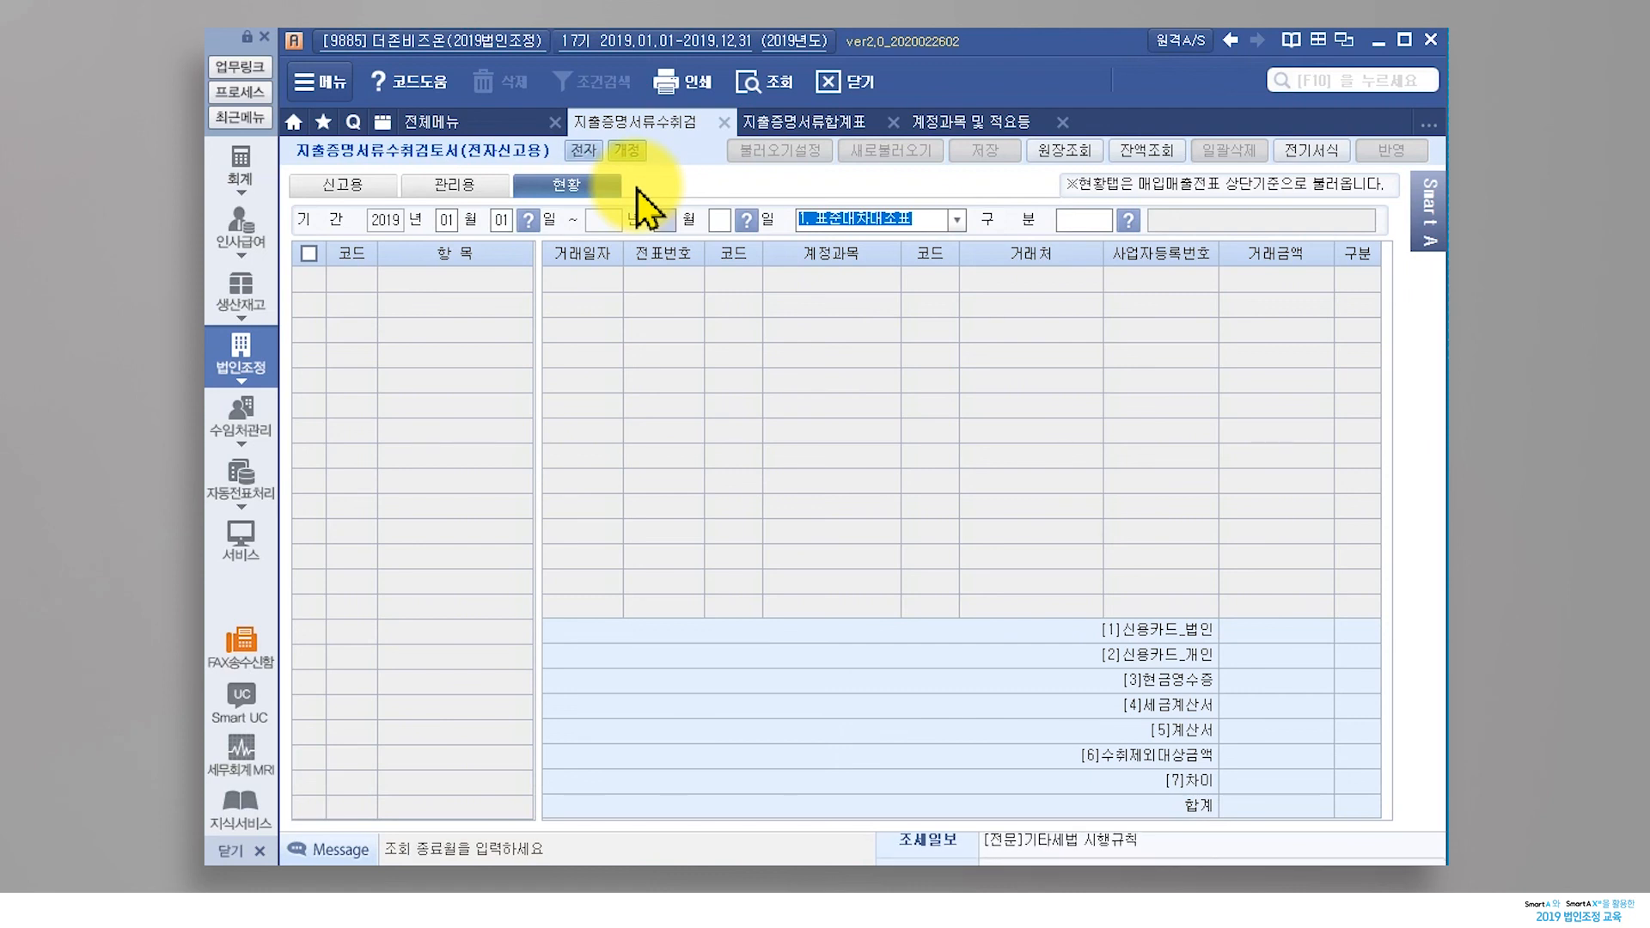
text(12)
text(31)
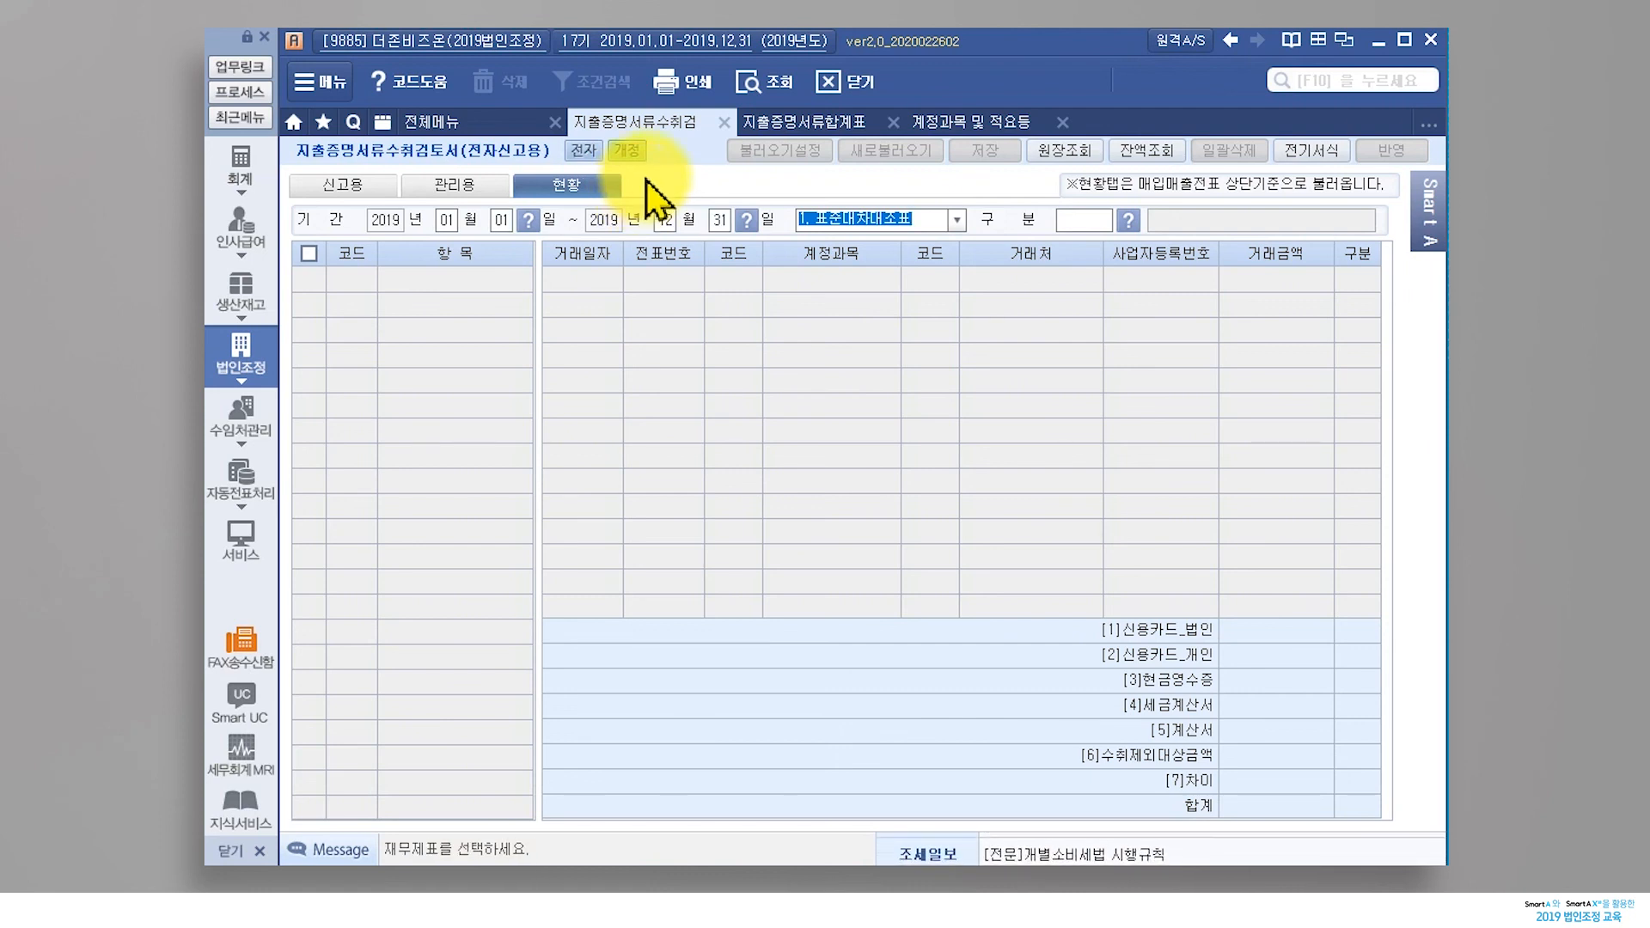
Query the 표준대차대조표 transactions classified as 6 수취제외대상 and display the details of the 비품 item
click(957, 224)
click(957, 223)
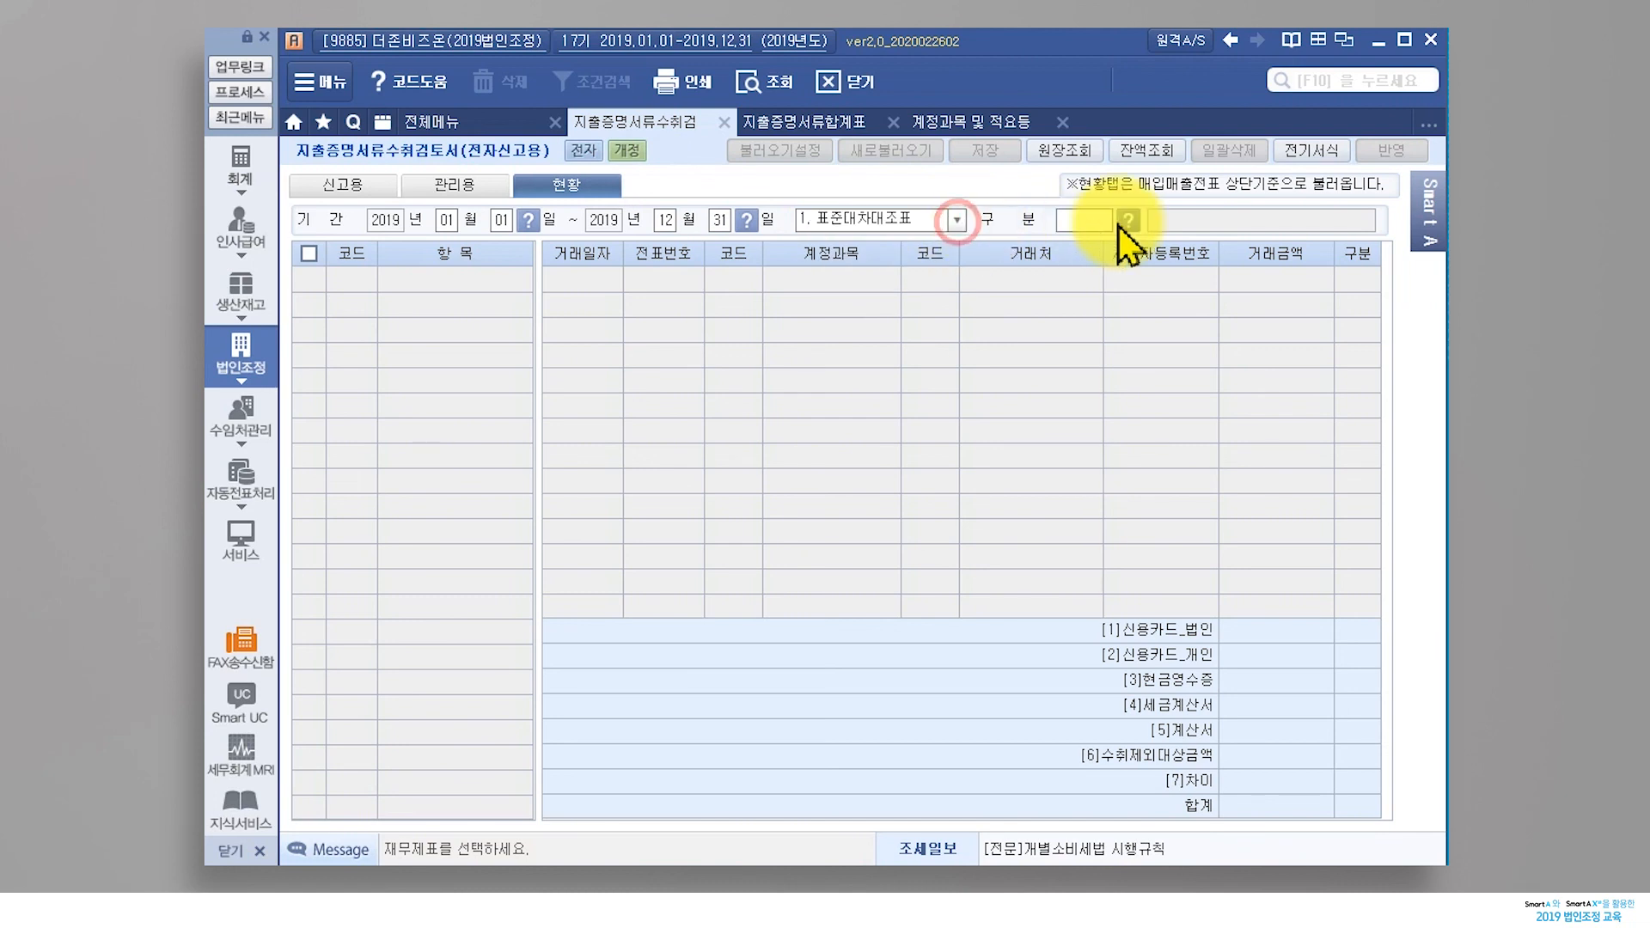
click(1128, 222)
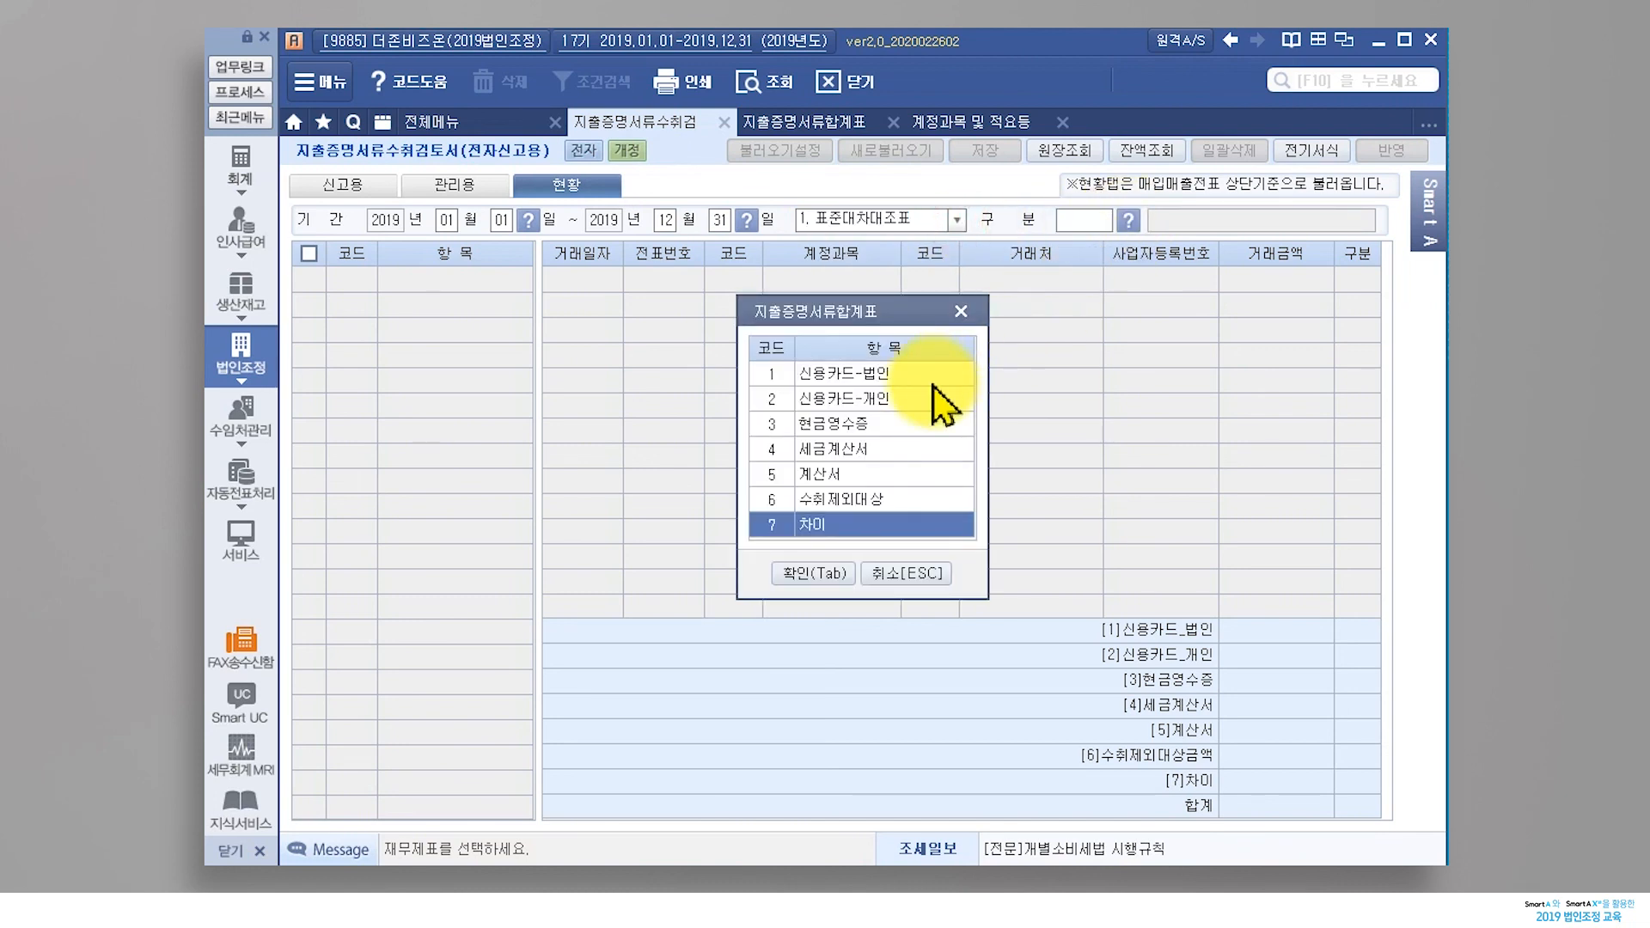
click(863, 498)
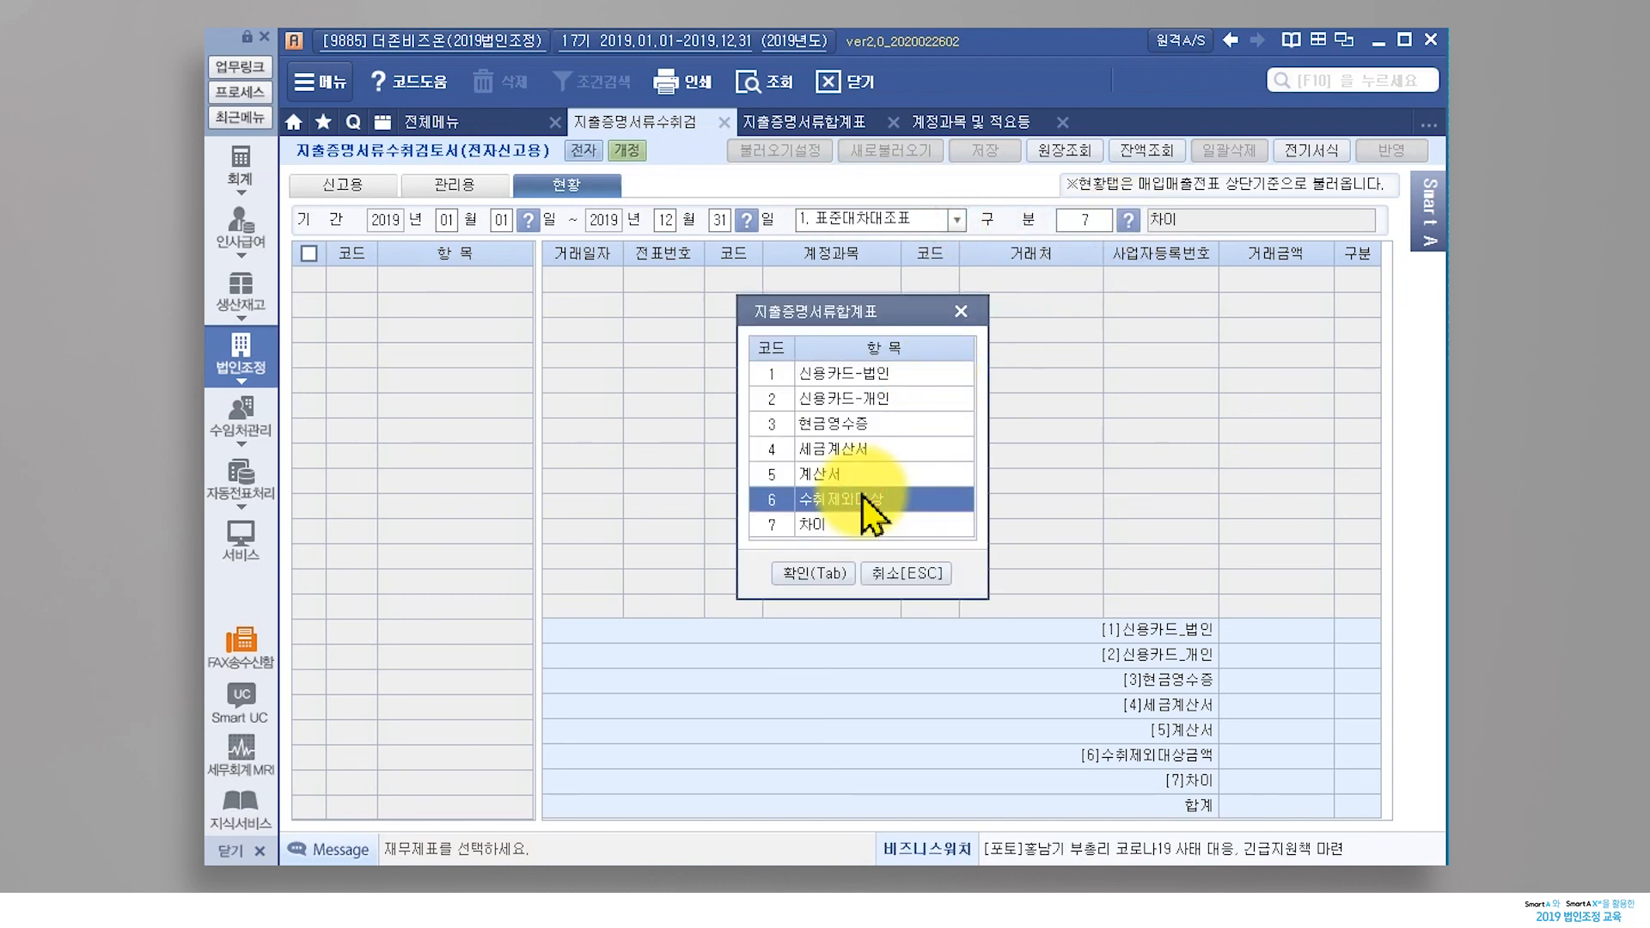
click(811, 574)
click(416, 302)
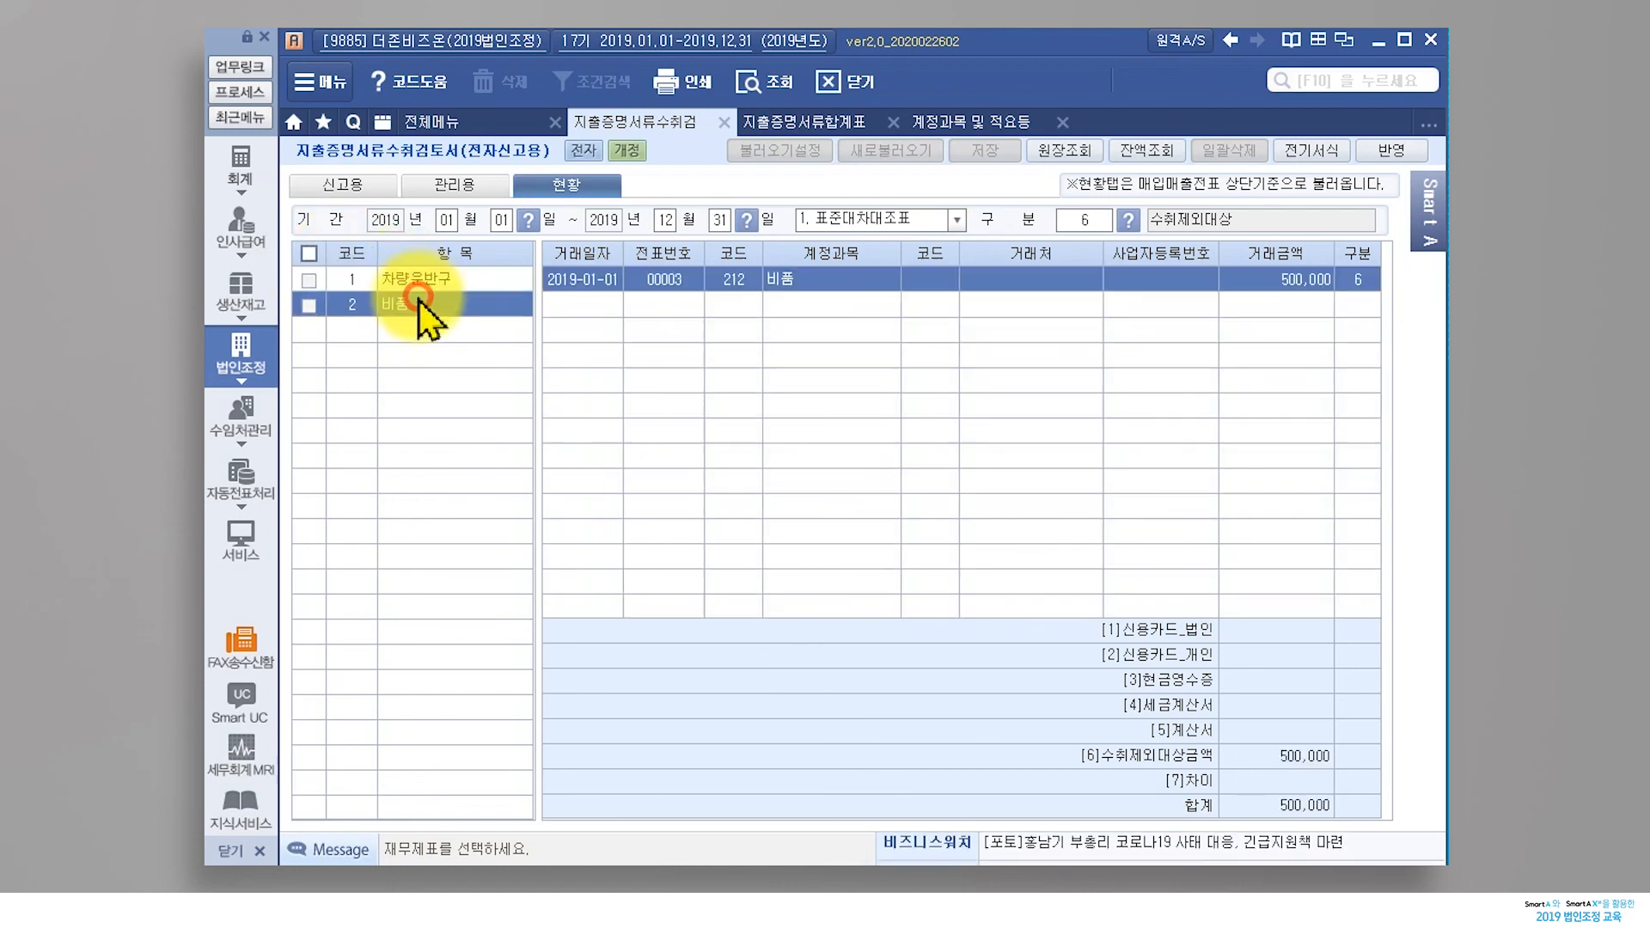